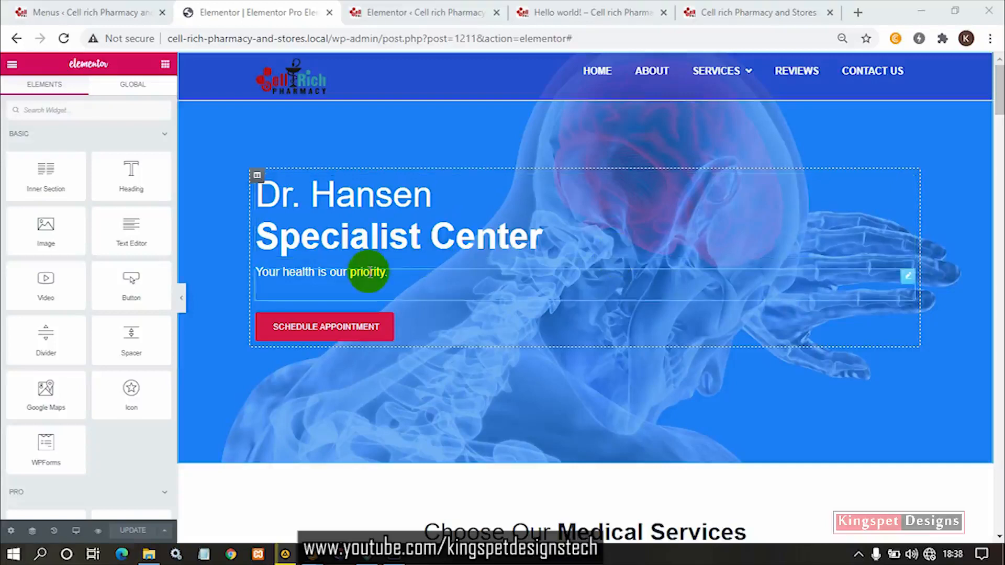
# - Look through the available Basic and Pro widgets and the hero area of the page
pyautogui.scroll(-5, 84, 369)
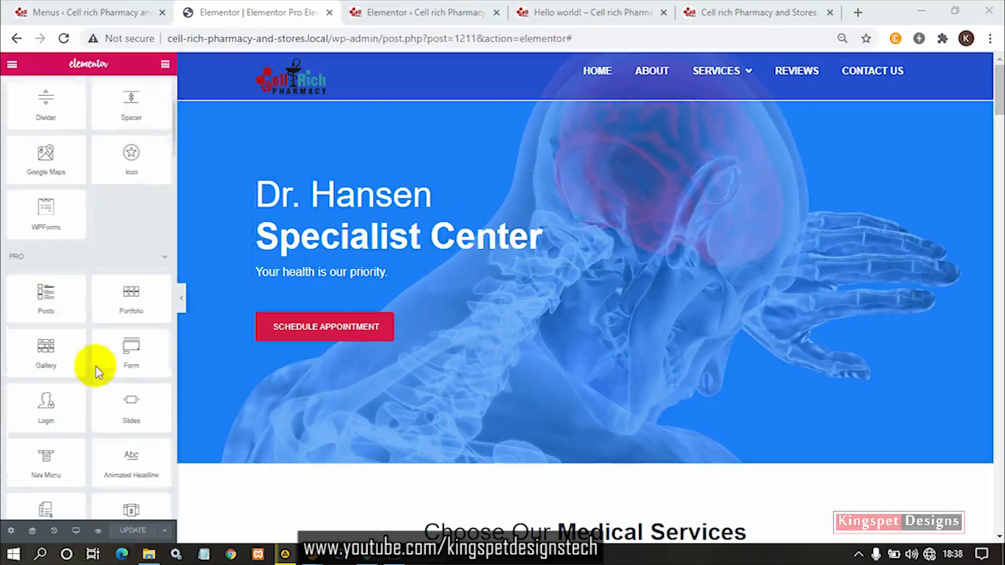
pyautogui.scroll(-3, 76, 305)
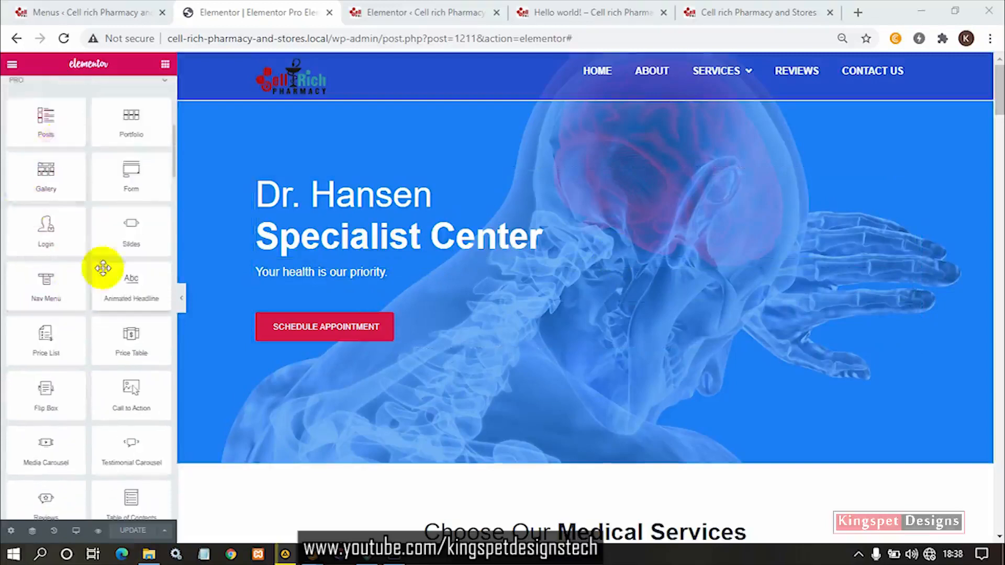
pyautogui.scroll(2, 47, 217)
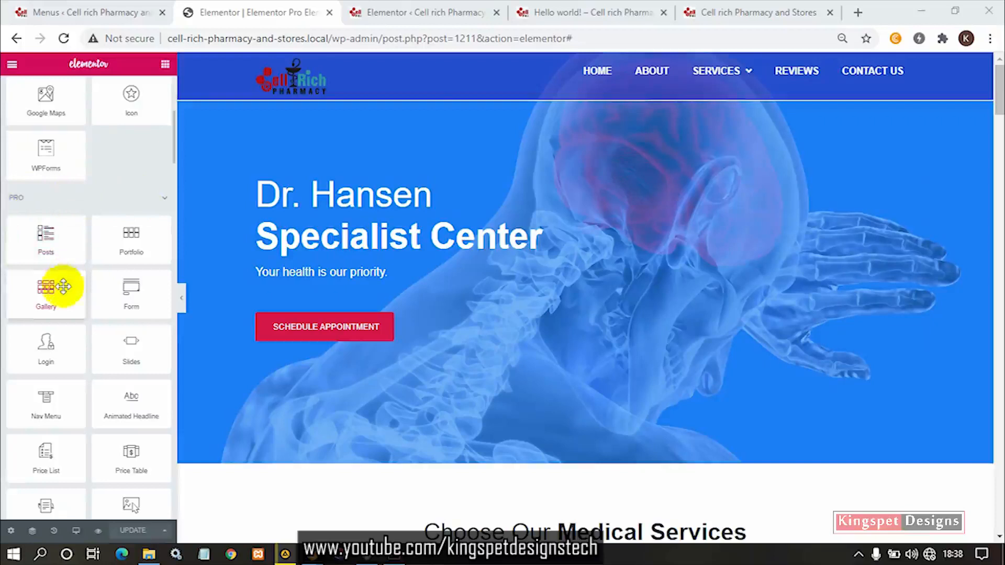
pyautogui.scroll(-1, 63, 286)
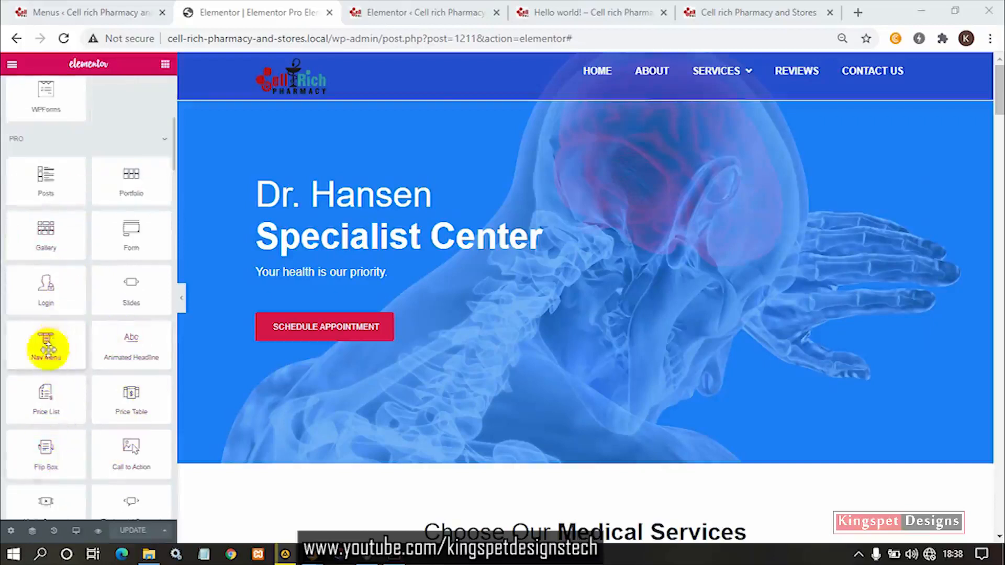
pyautogui.moveTo(46, 346); pyautogui.dragTo(375, 67)
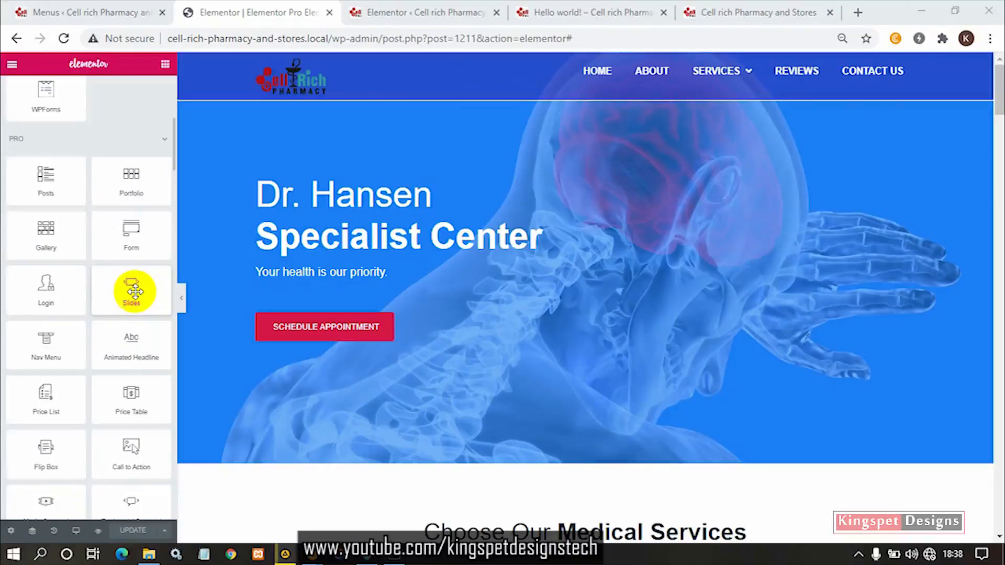
pyautogui.scroll(-1, 677, 314)
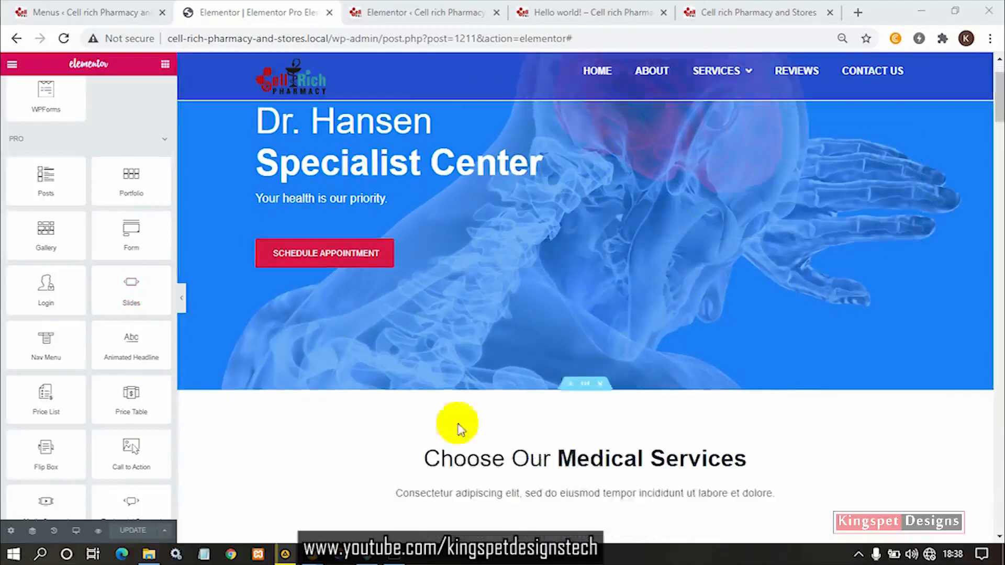
pyautogui.scroll(1, 679, 251)
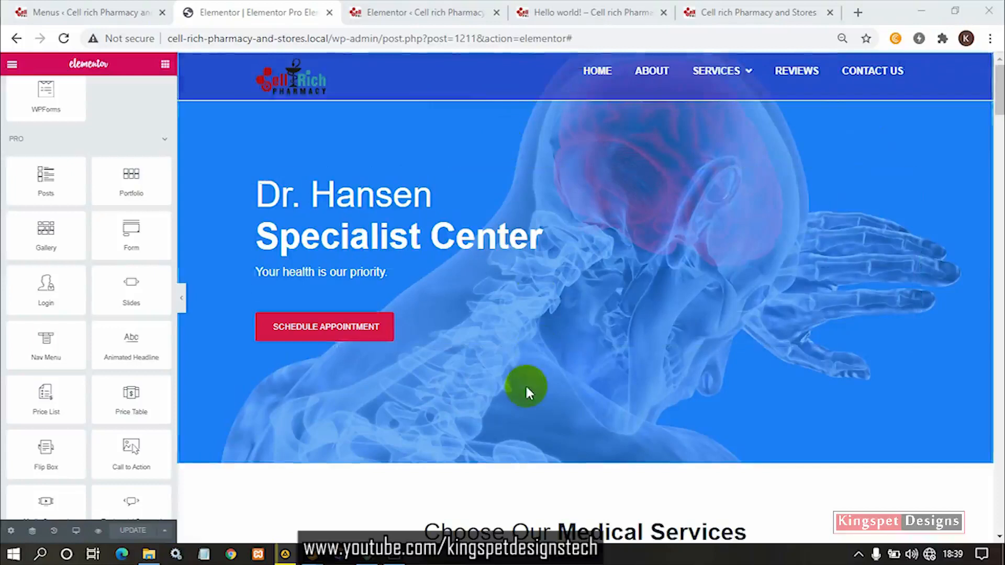
# - Add a new single-column section between the hero banner and the "Choose Our Medical Services" section
pyautogui.scroll(-3, 525, 384)
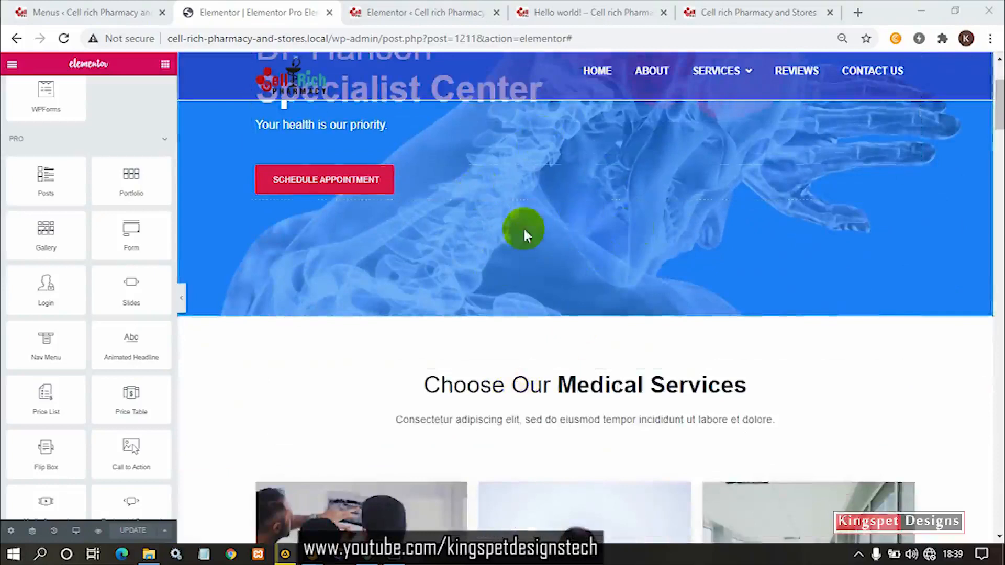
pyautogui.moveTo(571, 323)
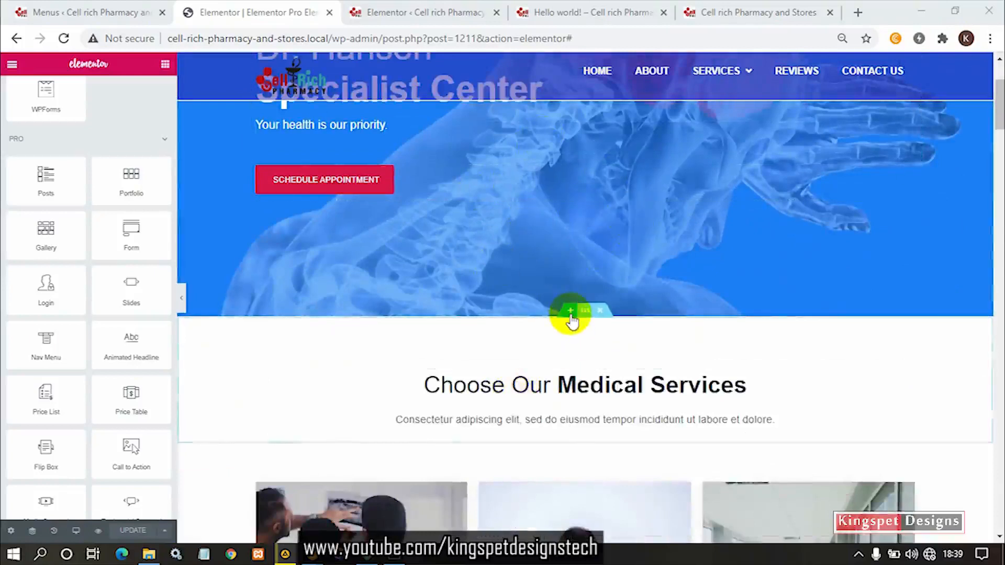
pyautogui.click(571, 314)
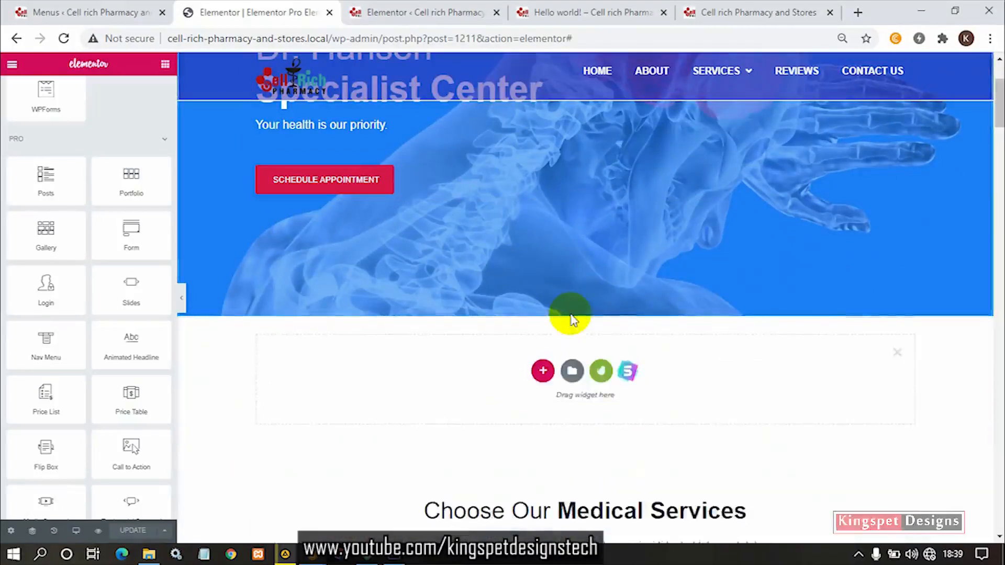
pyautogui.click(542, 371)
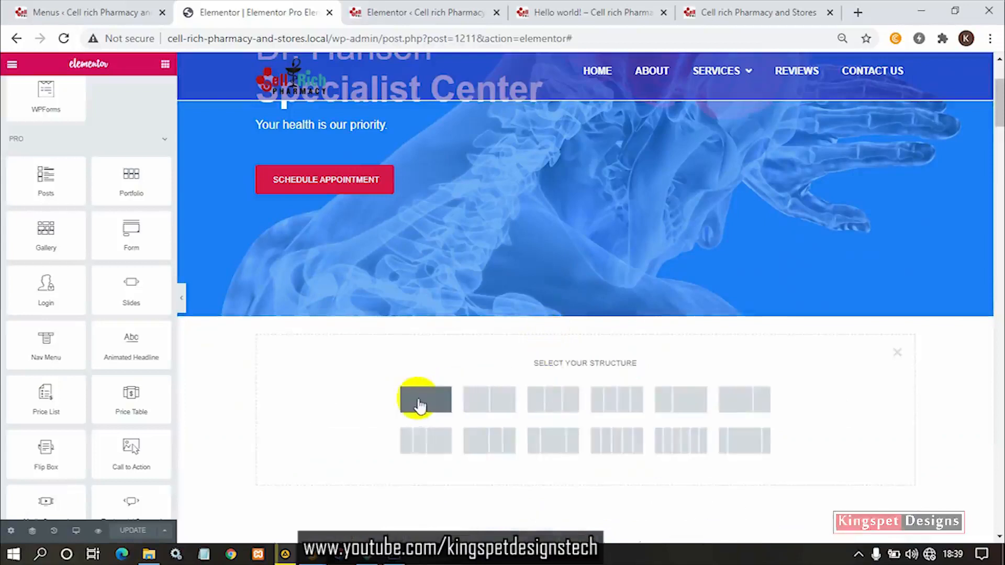
pyautogui.click(439, 404)
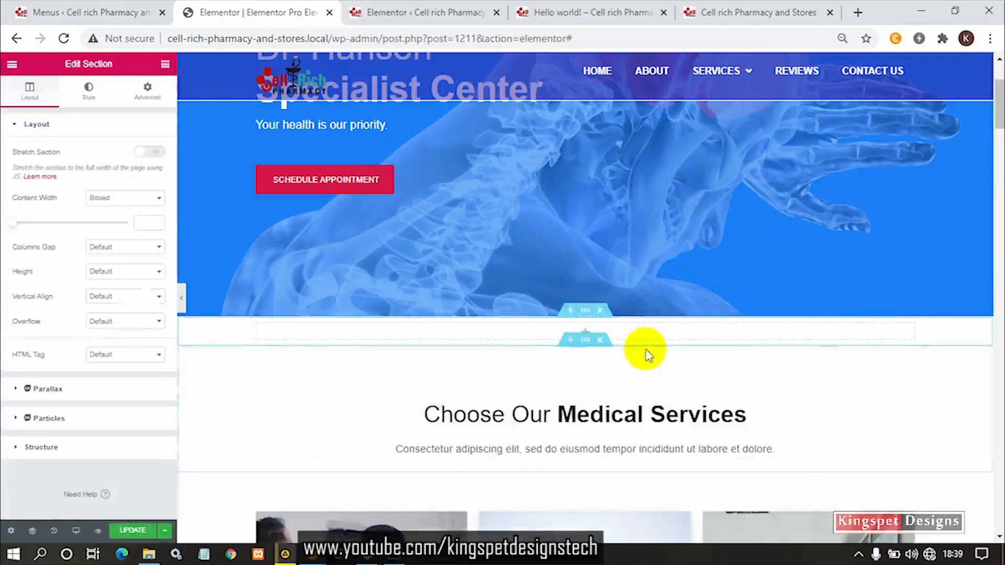
# - Place a Slides widget in the empty section below the hero banner
pyautogui.click(164, 66)
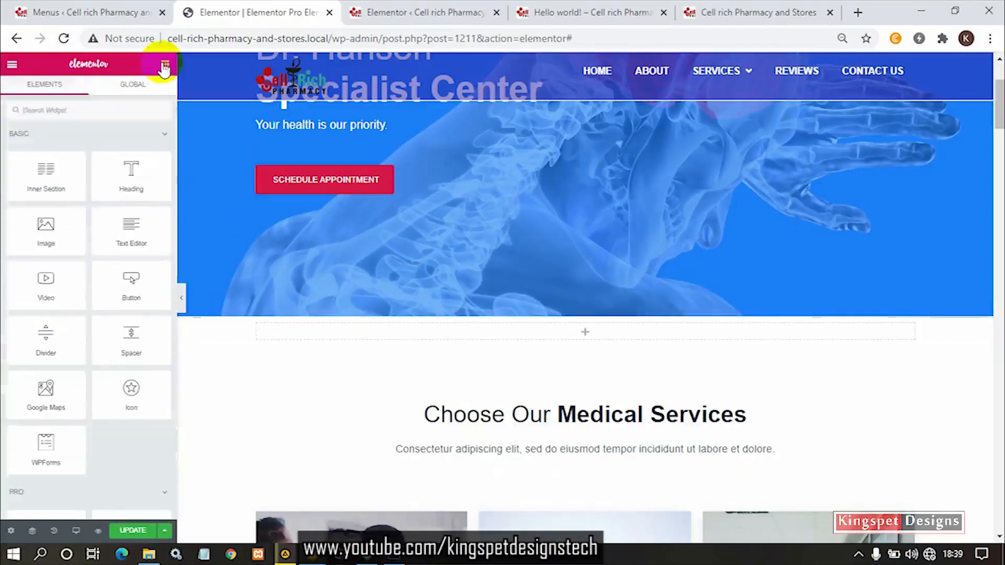
pyautogui.scroll(-5, 87, 402)
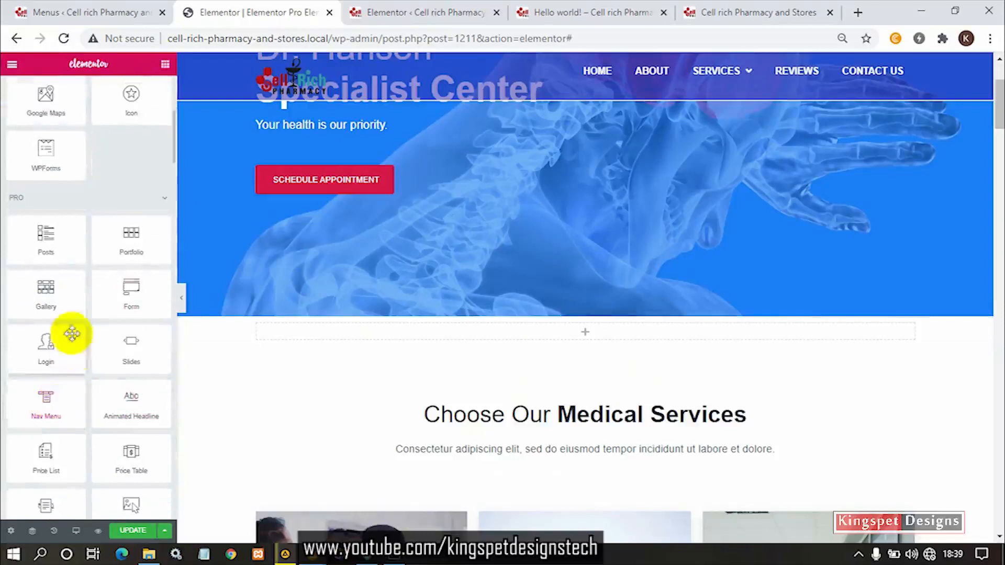
pyautogui.moveTo(131, 347); pyautogui.dragTo(559, 330)
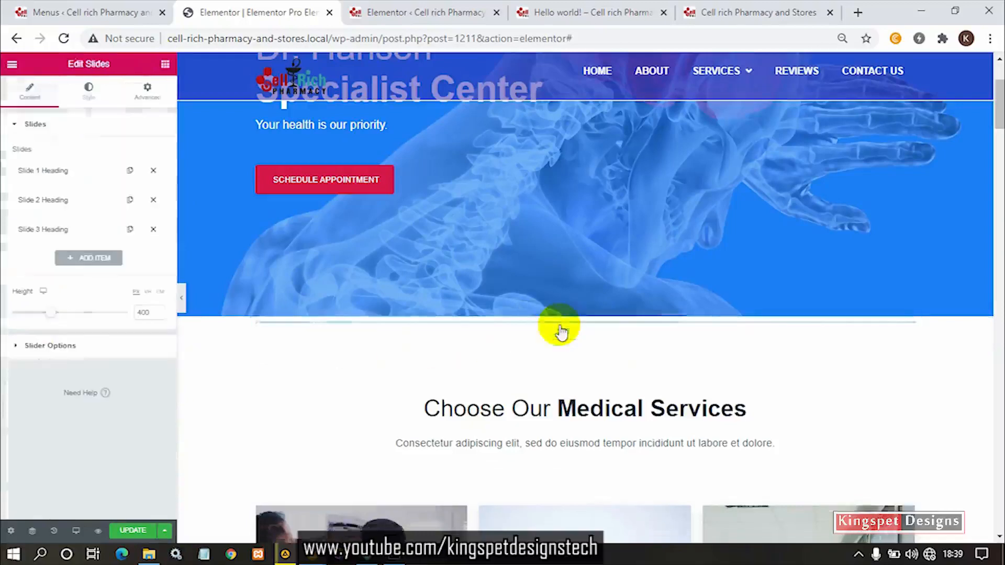
pyautogui.scroll(-4, 556, 393)
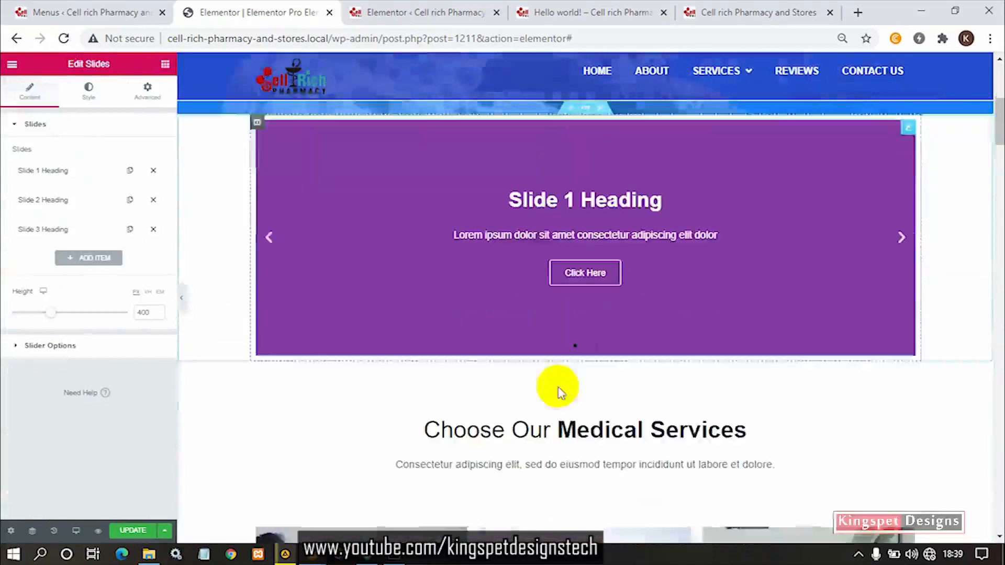
pyautogui.scroll(3, 563, 273)
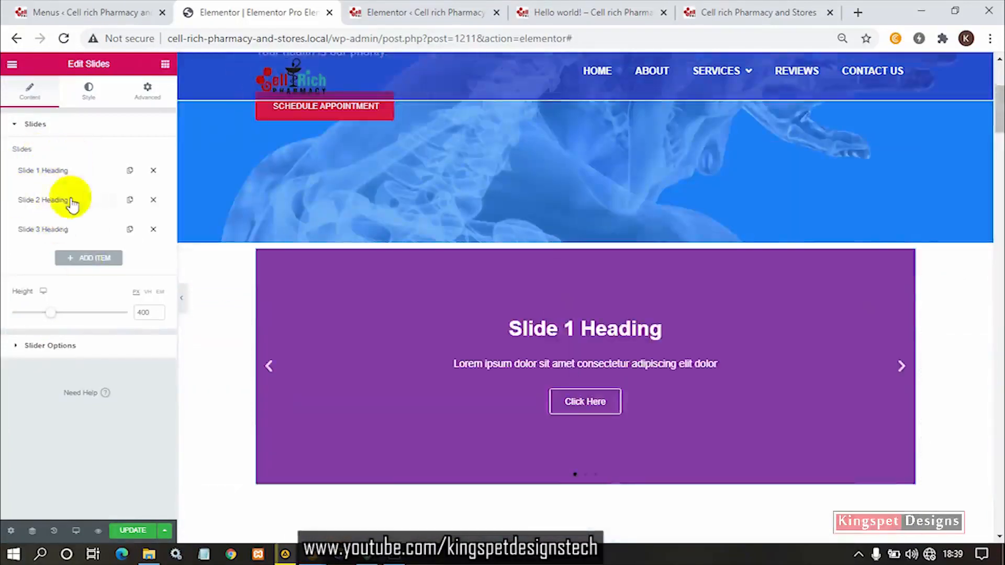
# - Preview the slider on the page with the editing panel hidden, and bring the panel back
pyautogui.click(181, 300)
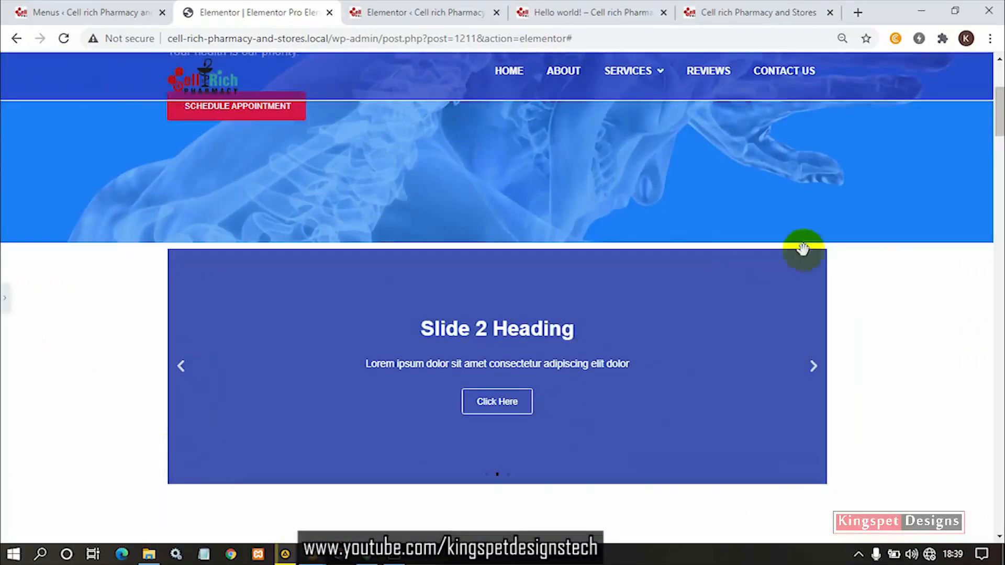
pyautogui.click(4, 299)
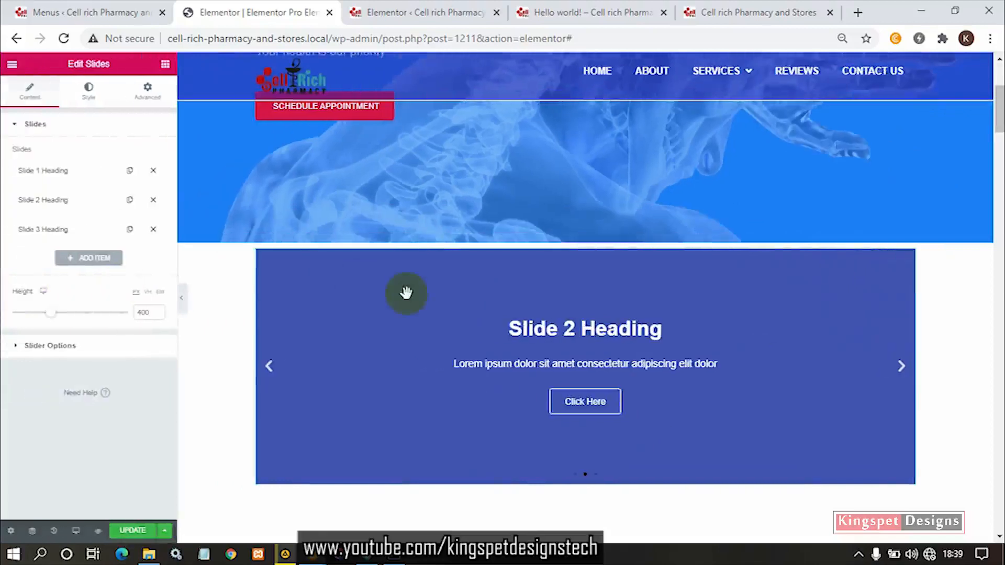
pyautogui.scroll(-1, 196, 304)
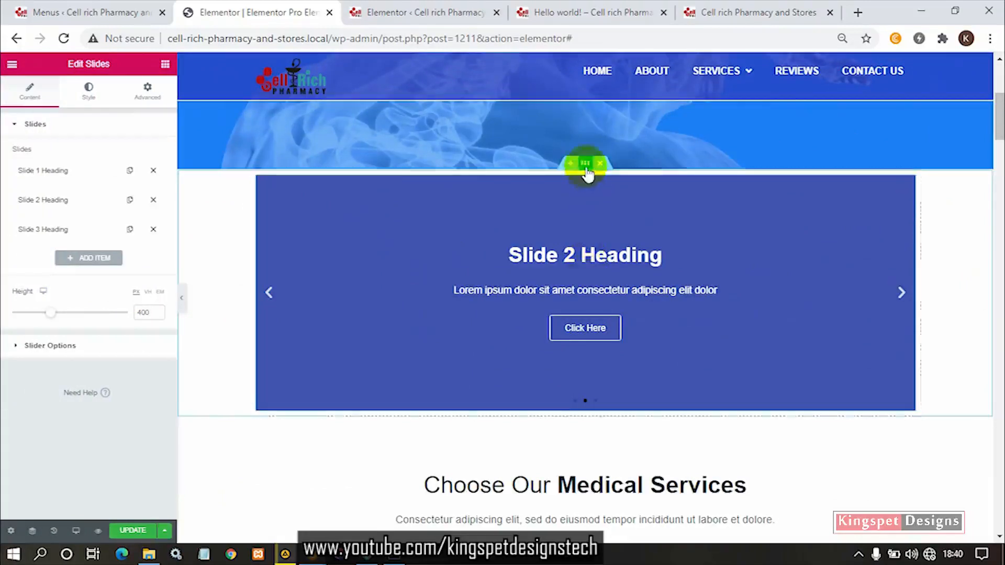
pyautogui.click(181, 303)
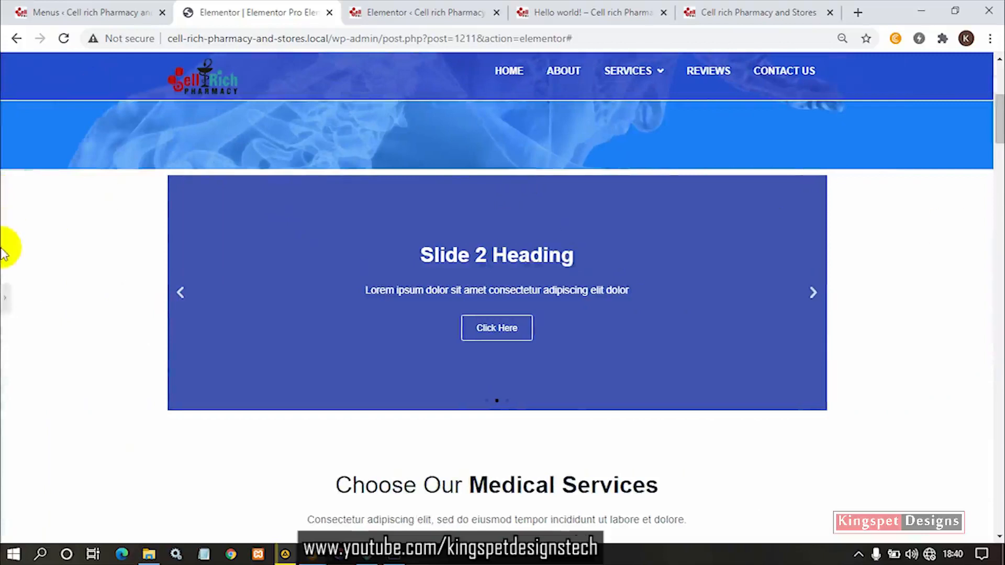
pyautogui.click(5, 298)
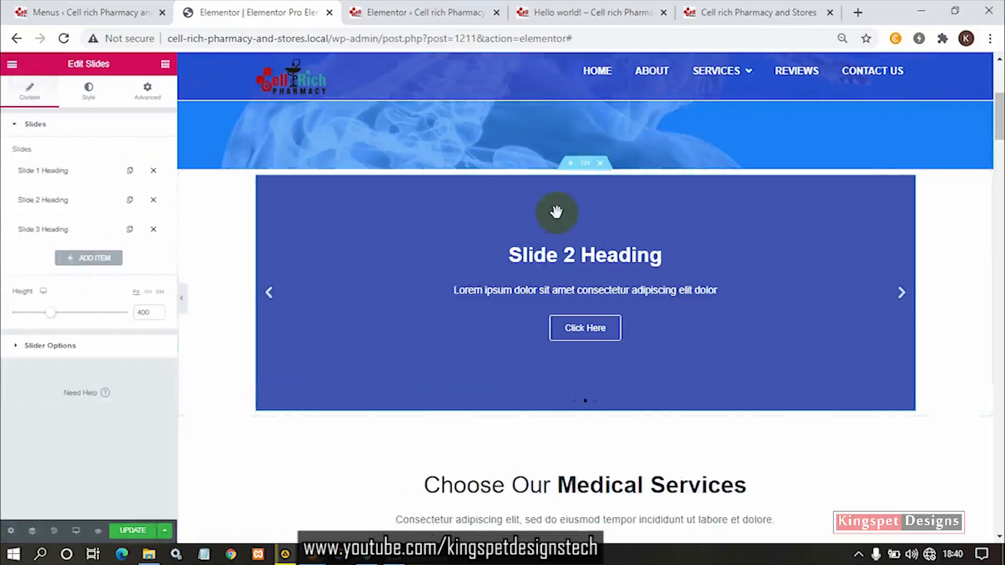
# - Stretch the slider's section, set its content width to Full Width, and preview it without the editing panel
pyautogui.click(586, 164)
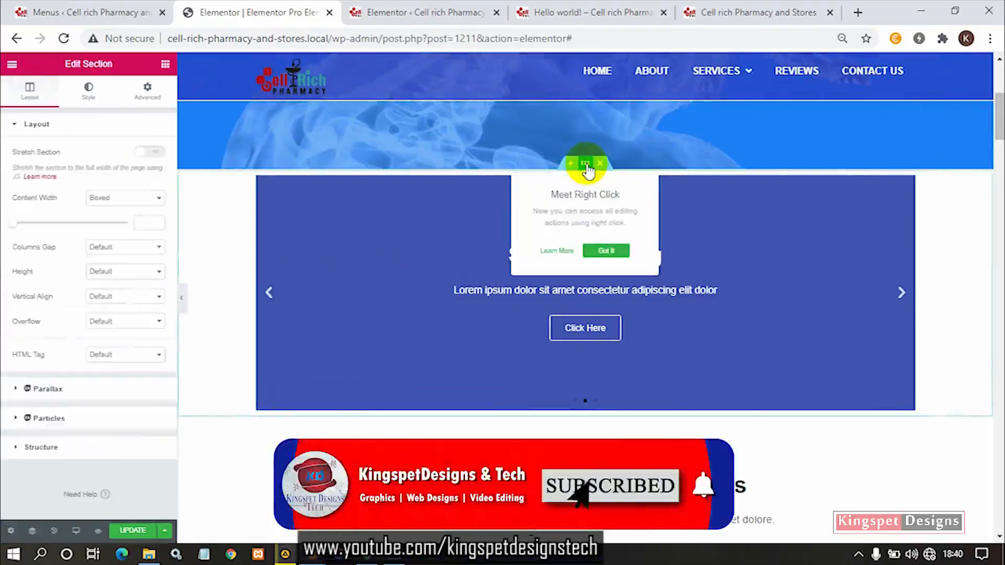
pyautogui.click(144, 154)
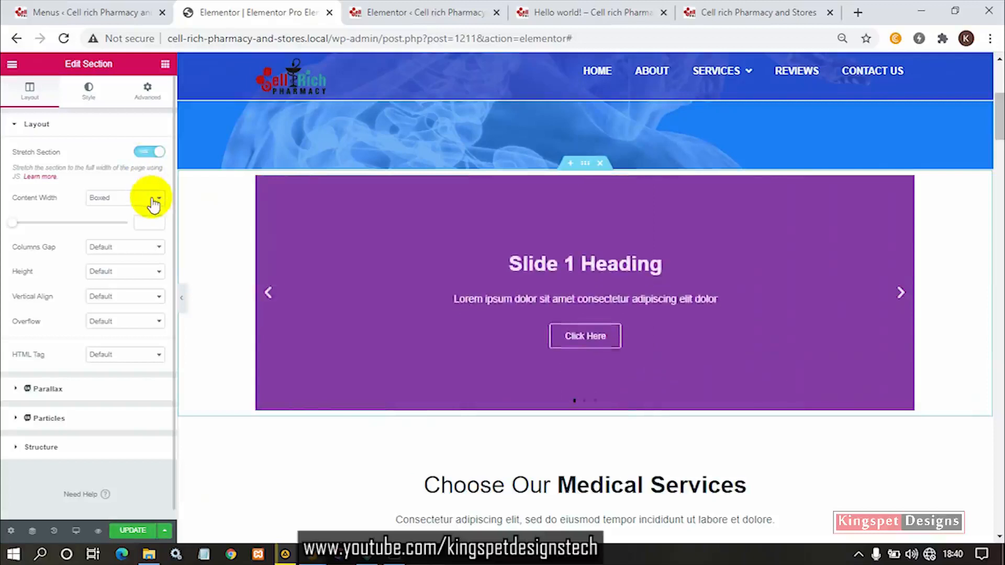
pyautogui.click(131, 197)
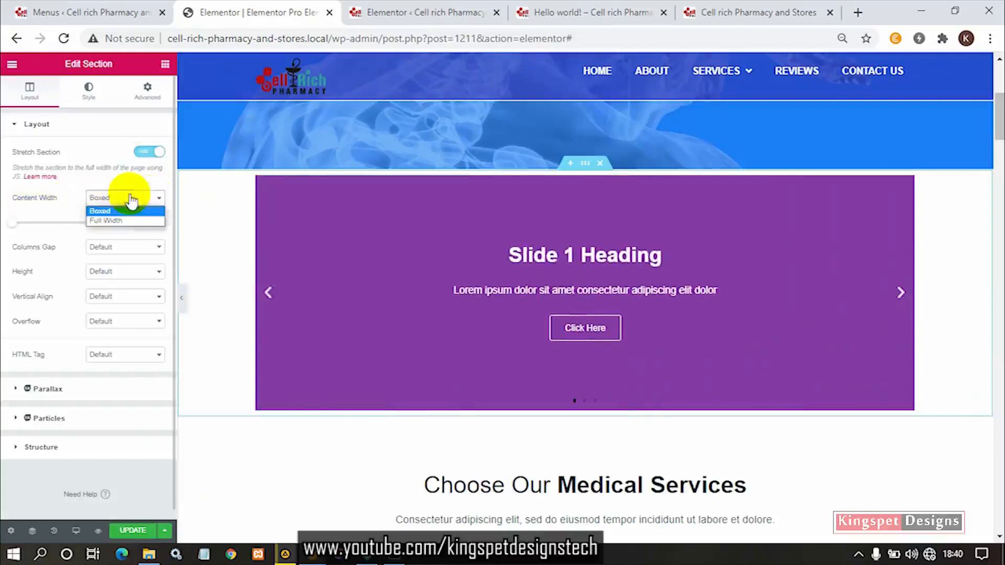
pyautogui.click(121, 220)
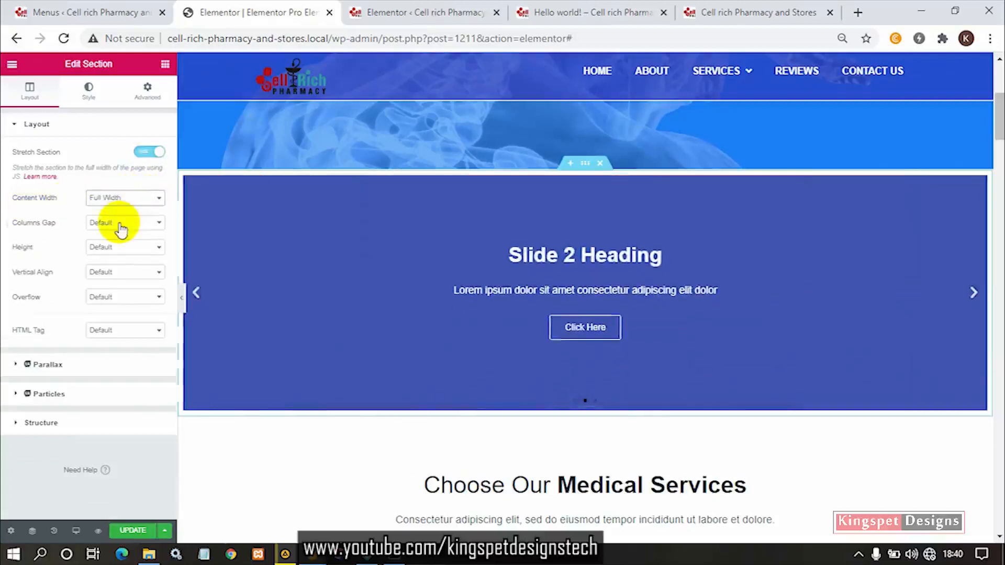
pyautogui.click(184, 296)
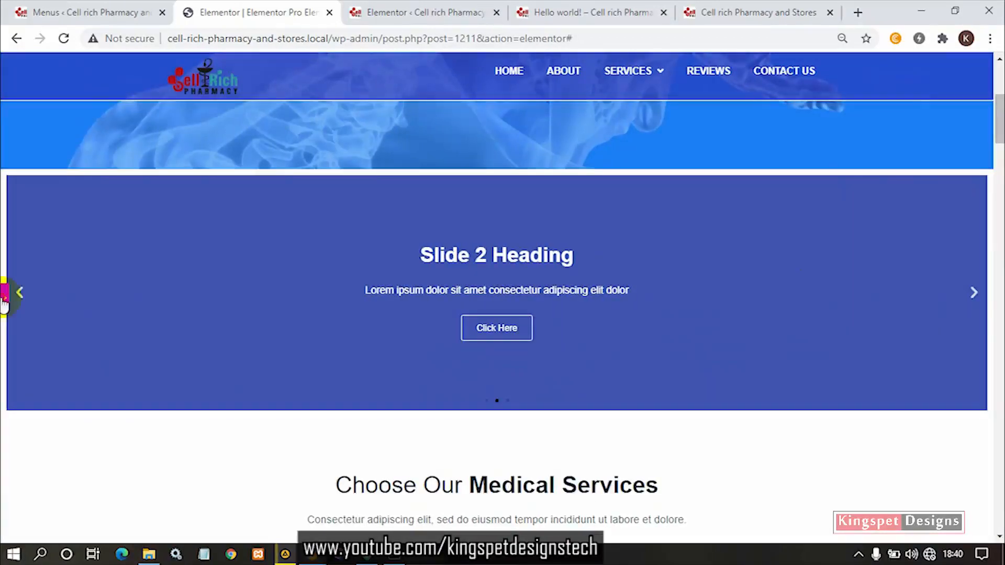
pyautogui.click(3, 299)
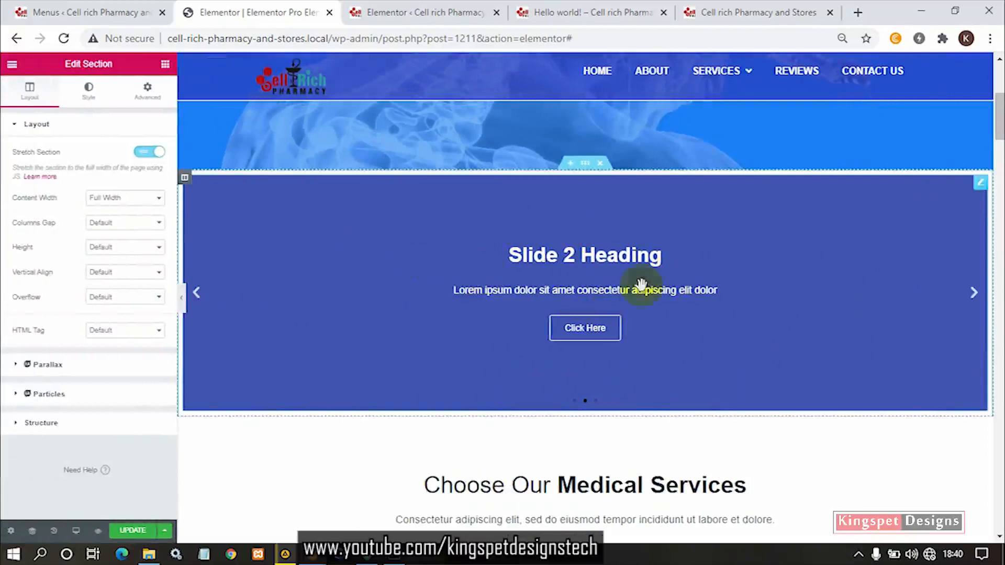
# - Open the Slides widget's settings, dismiss the tip, and expand the first slide for editing
pyautogui.click(980, 188)
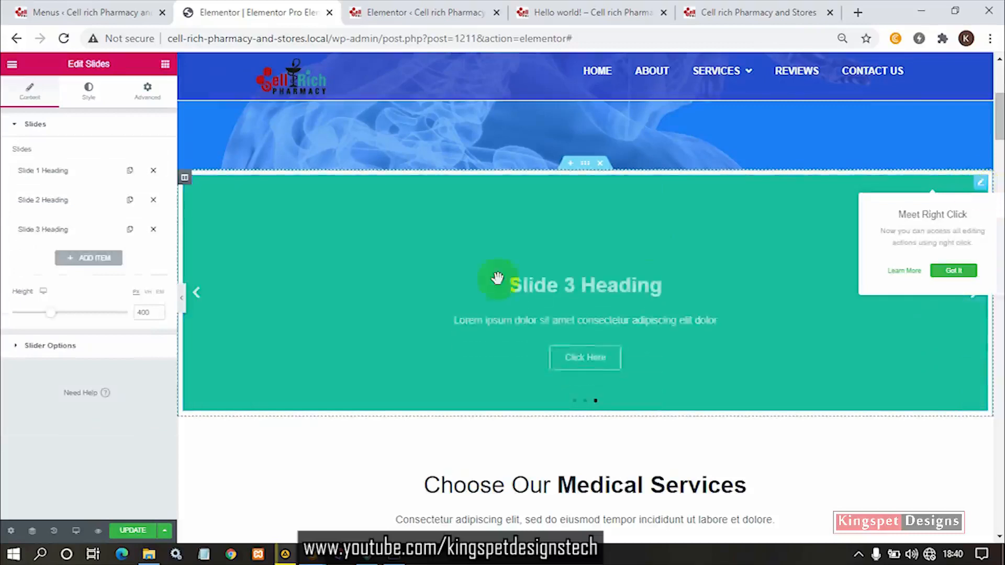
pyautogui.click(271, 240)
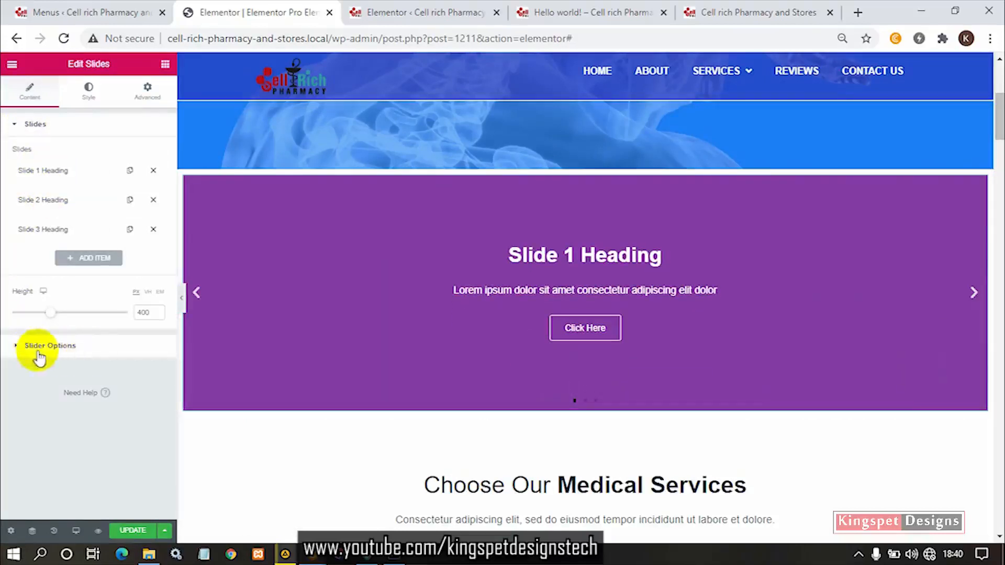
pyautogui.click(59, 173)
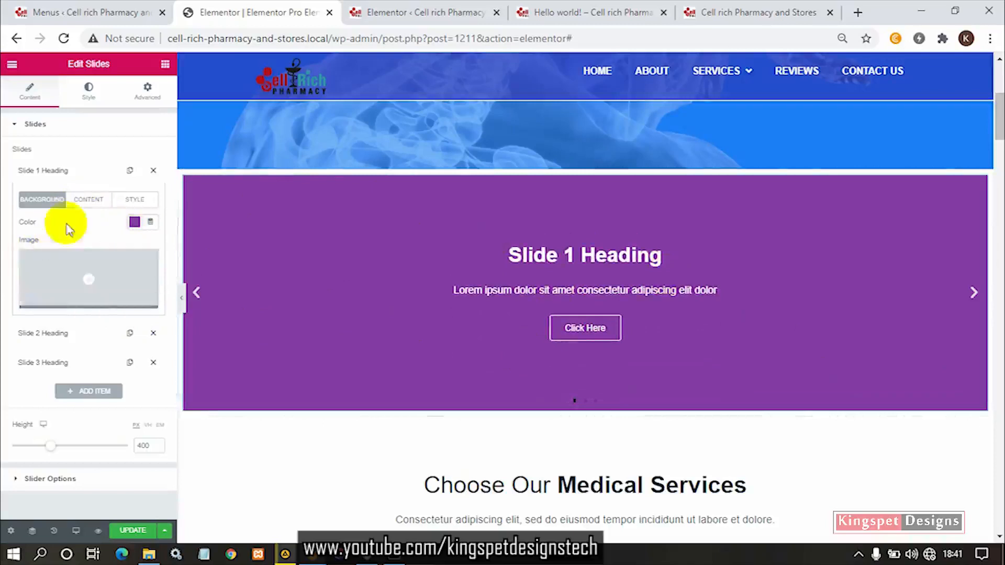
# - Set the first slide's background image to pexels-photo-1170979.jpeg from the media library and bring that slide into view
pyautogui.click(42, 266)
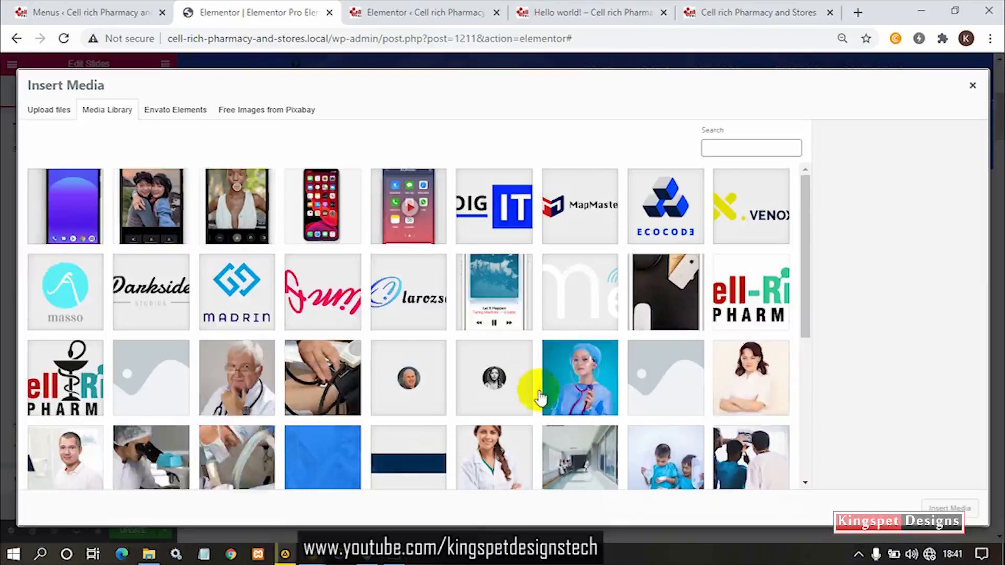
pyautogui.scroll(-4, 539, 390)
pyautogui.scroll(-1, 618, 376)
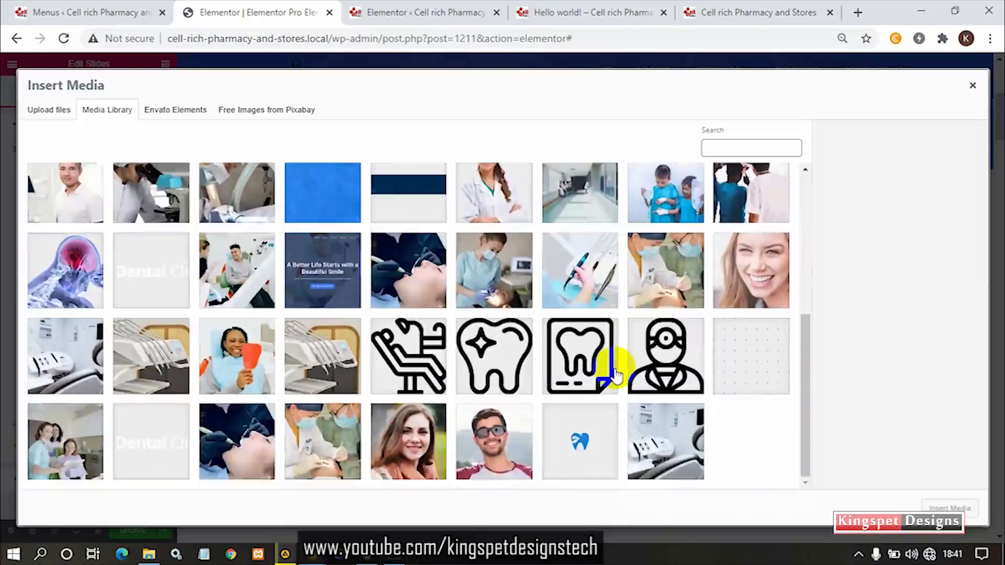
pyautogui.click(342, 437)
pyautogui.click(71, 297)
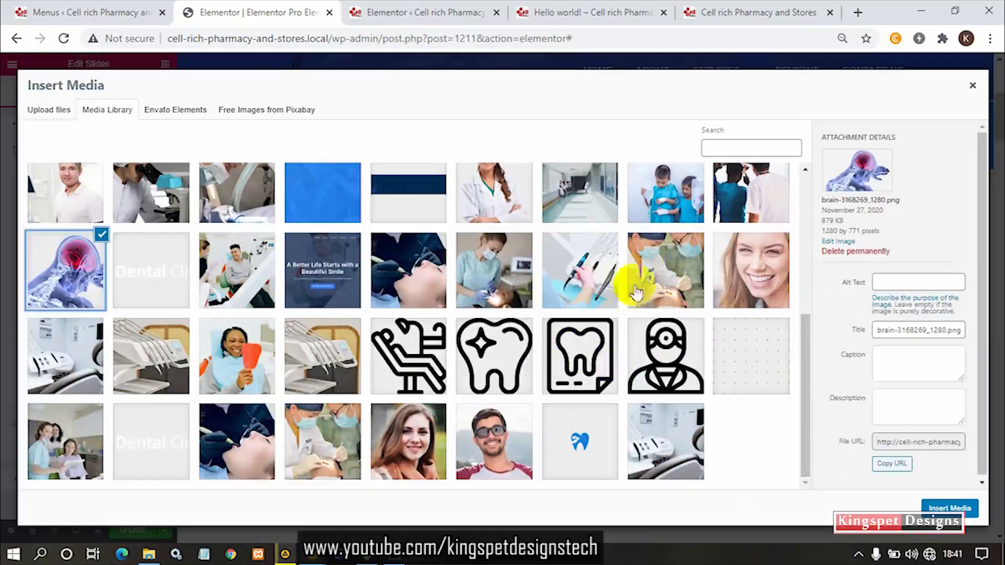
pyautogui.click(670, 283)
pyautogui.click(715, 276)
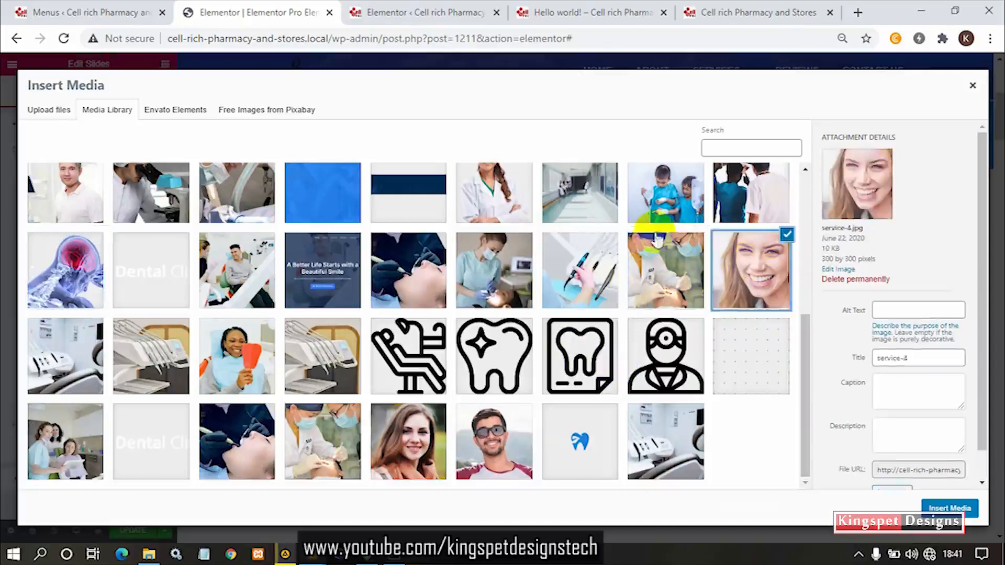
pyautogui.click(653, 203)
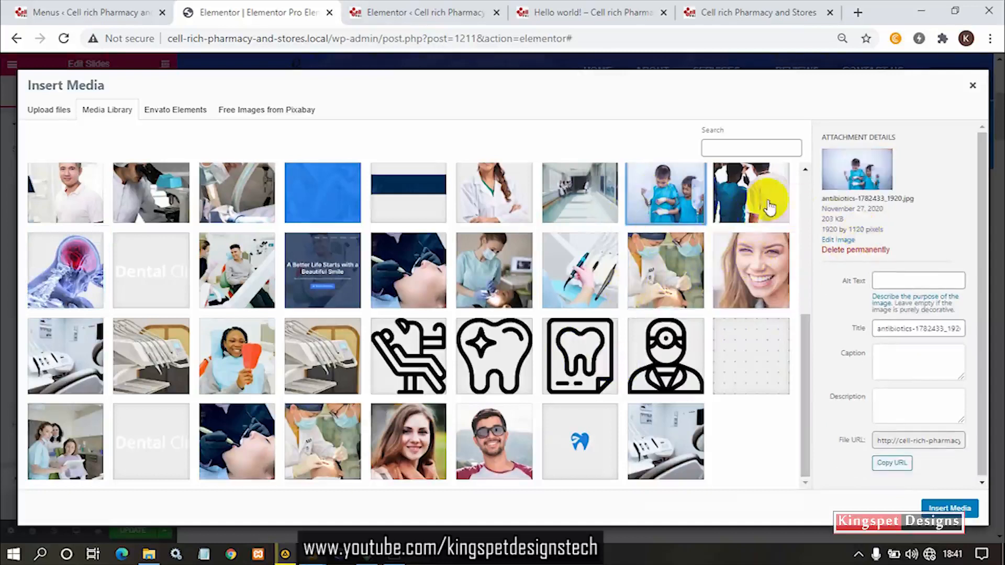
pyautogui.click(769, 204)
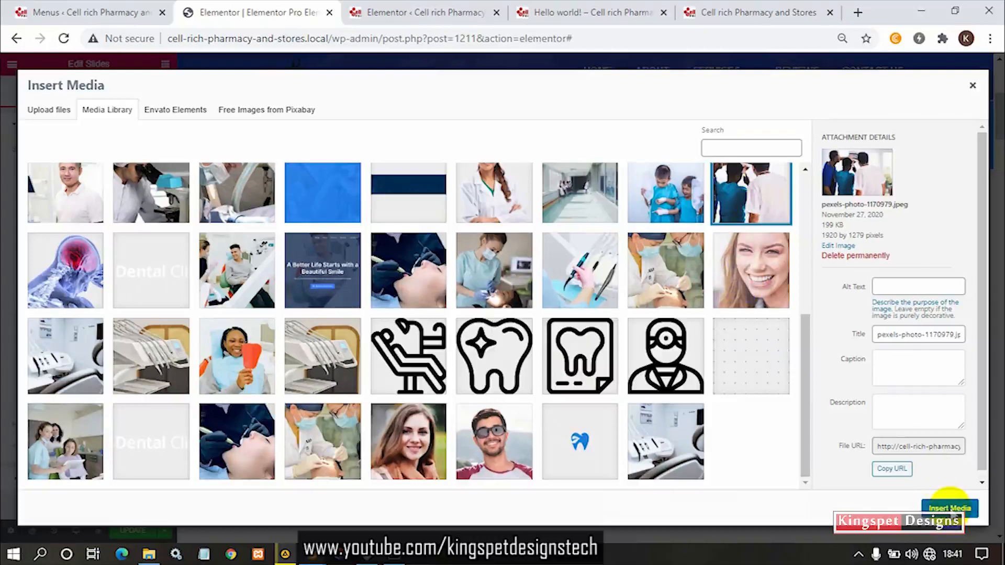
pyautogui.click(950, 506)
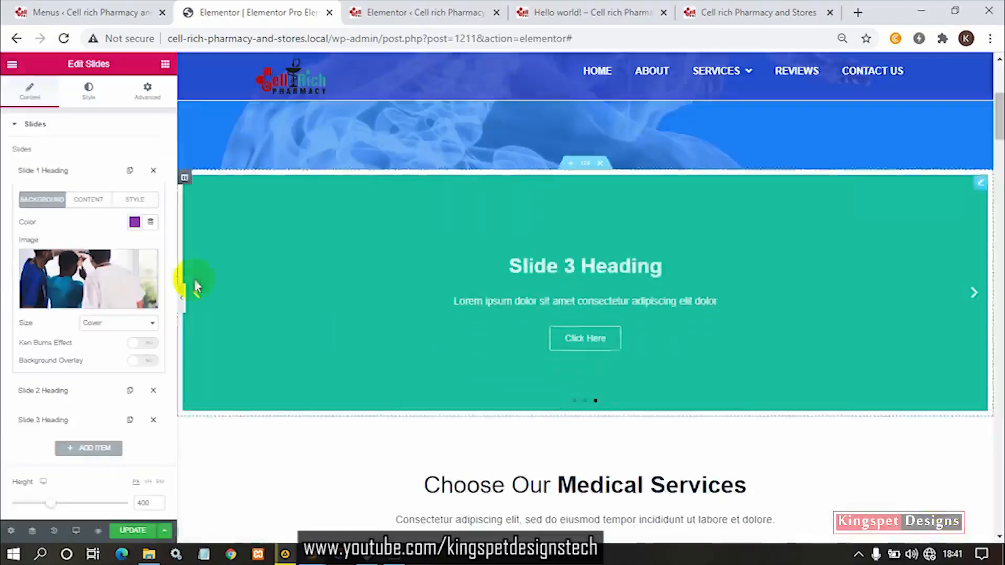
pyautogui.click(976, 294)
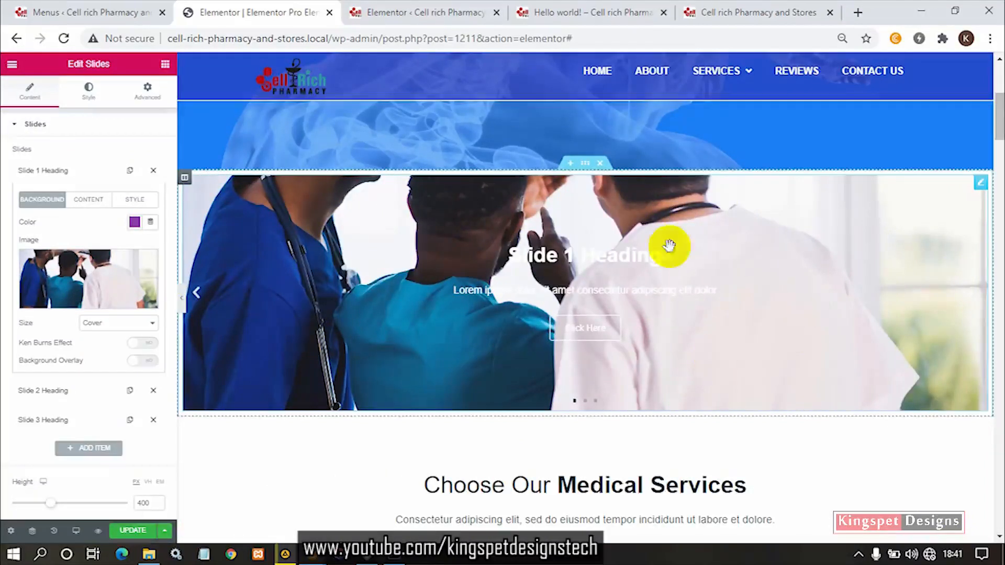
# - Try the Contain and Auto sizes on the first slide's background image, and return the size to Cover
pyautogui.click(103, 325)
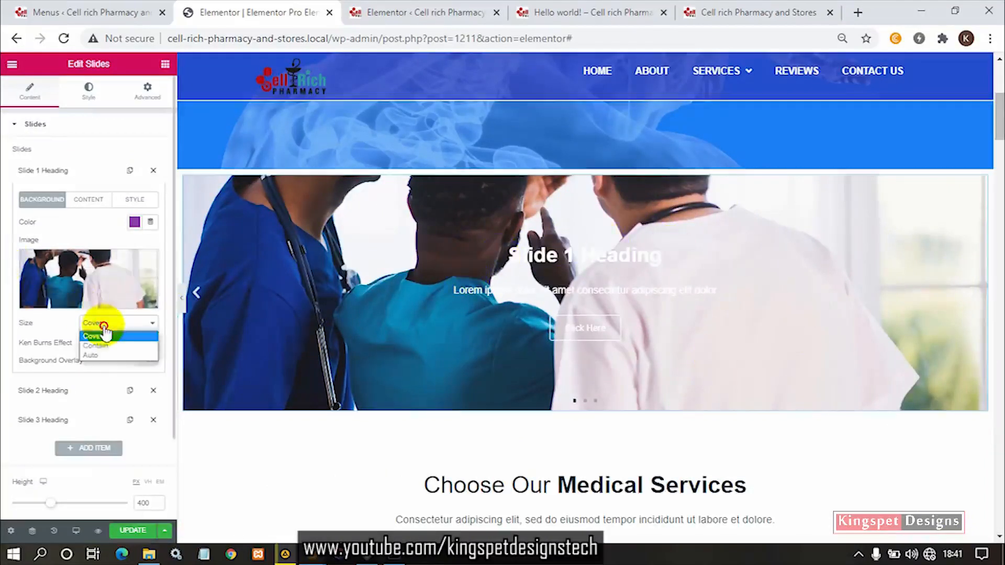
pyautogui.click(101, 345)
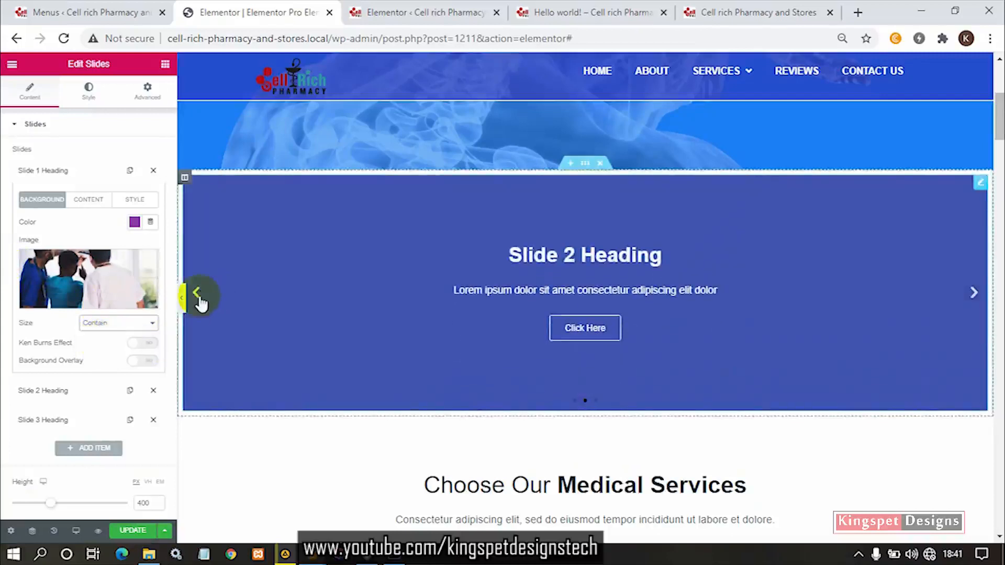
pyautogui.click(197, 294)
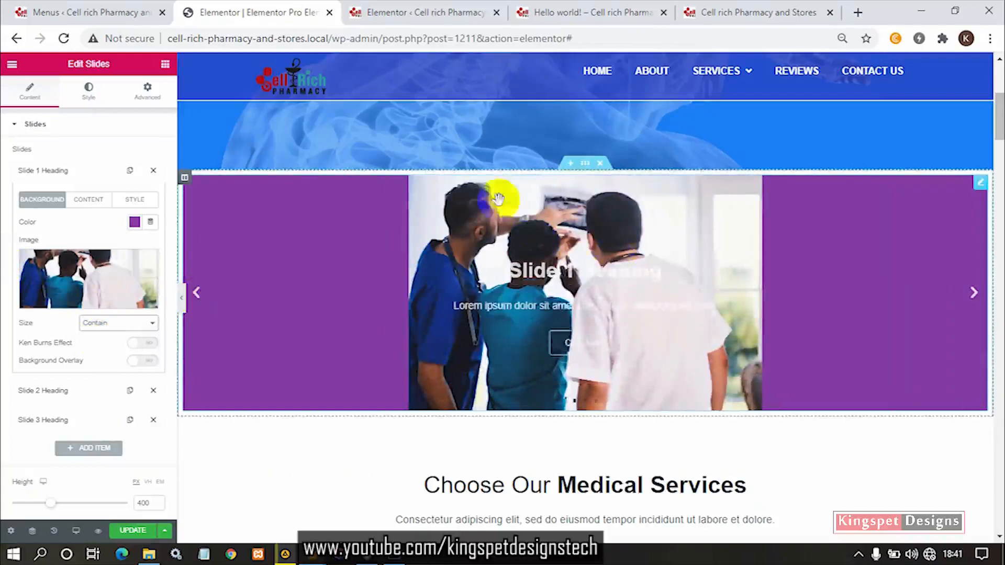
pyautogui.click(151, 323)
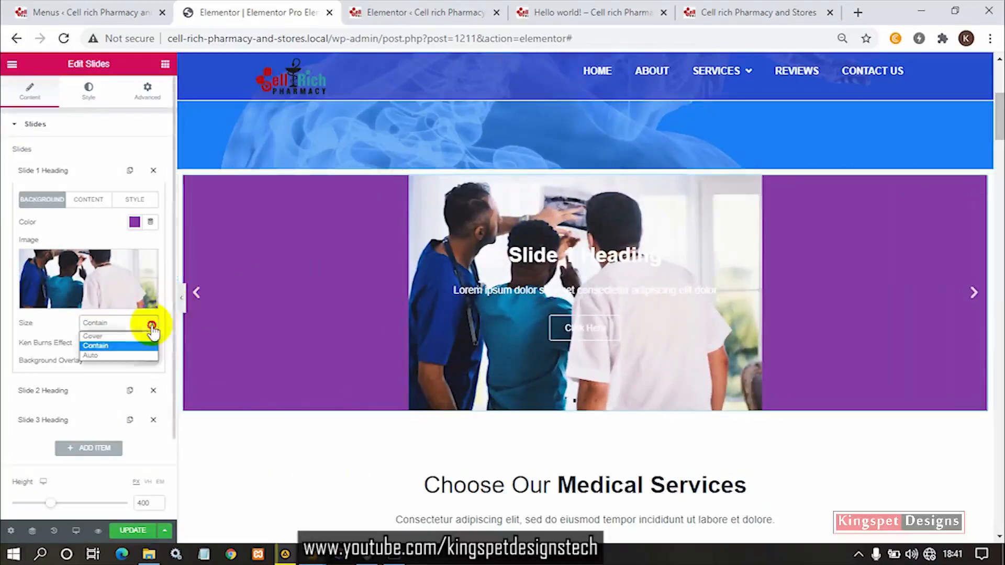
pyautogui.click(126, 356)
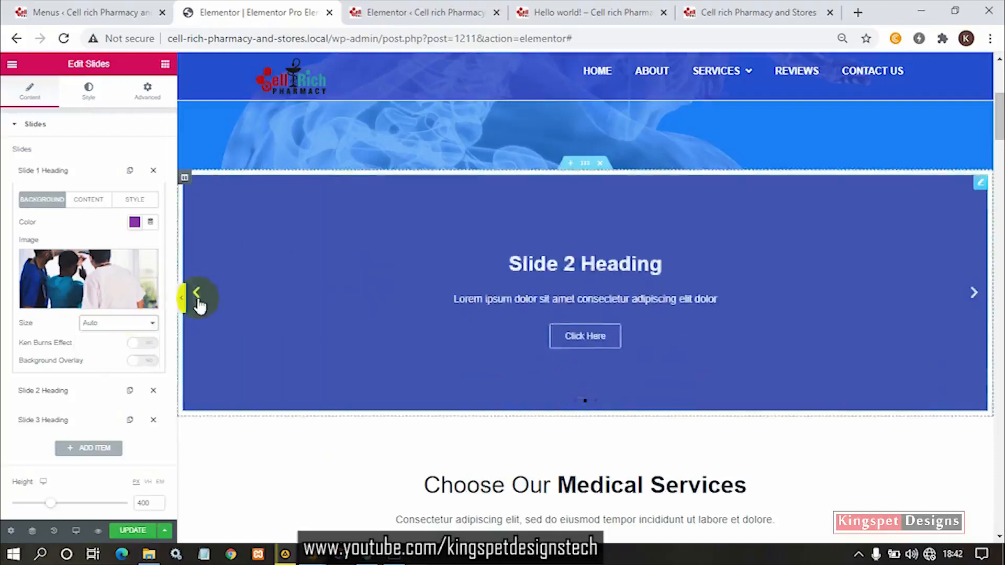
pyautogui.click(197, 299)
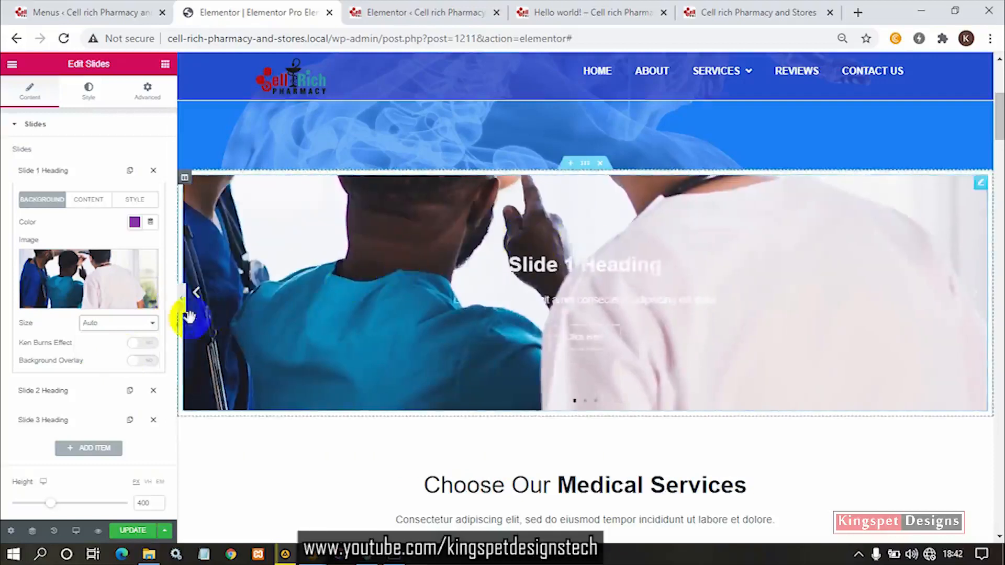
pyautogui.click(149, 324)
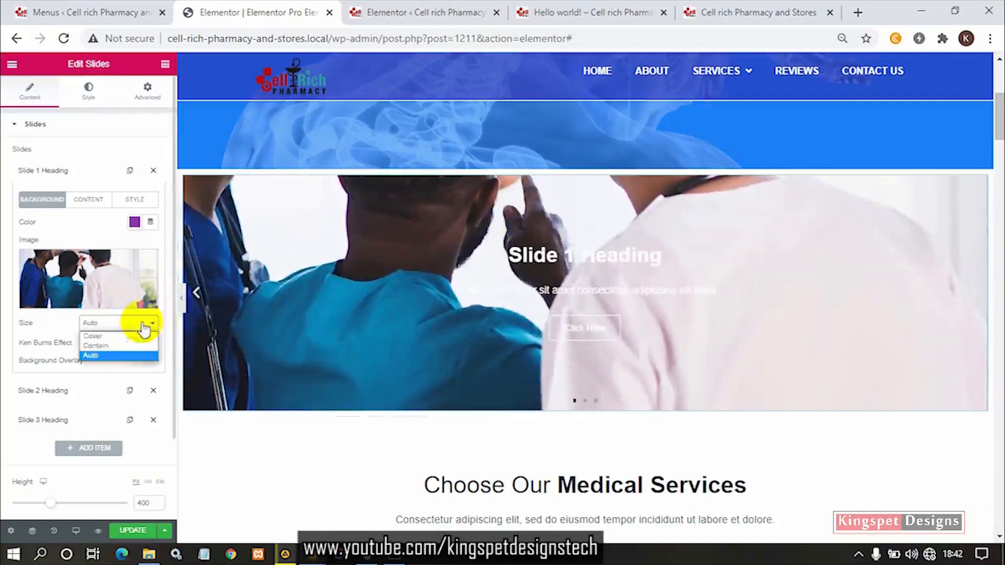
pyautogui.click(121, 337)
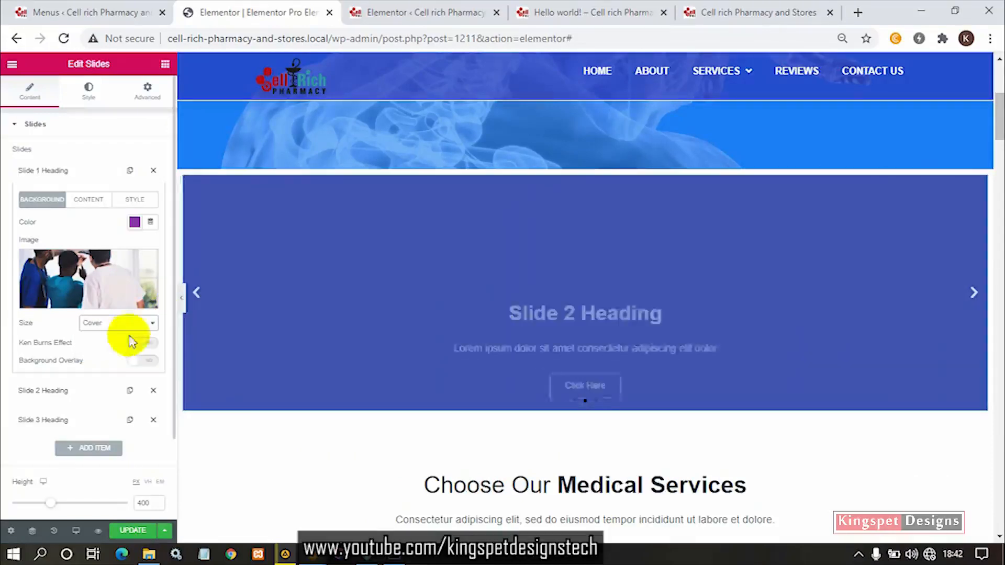
pyautogui.click(198, 299)
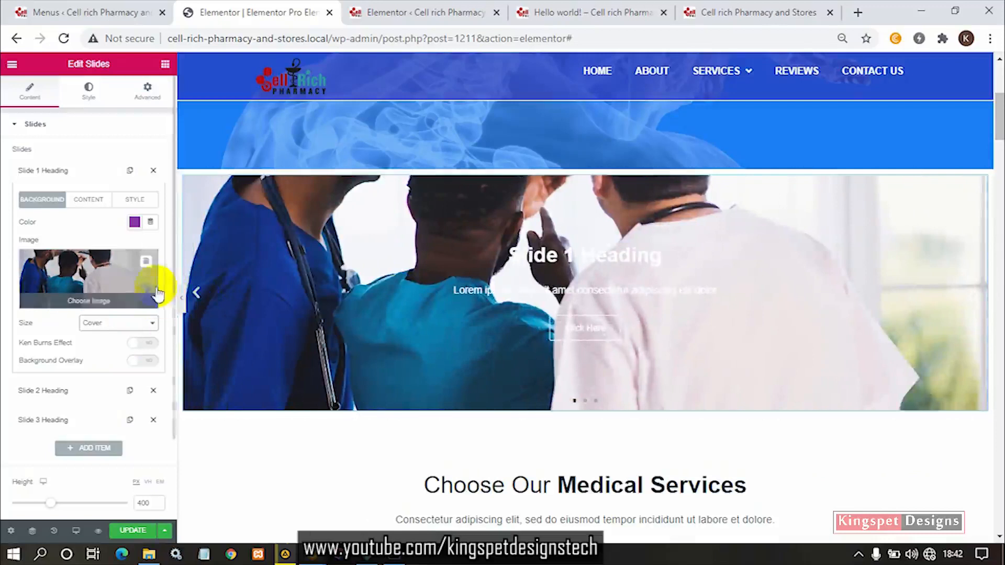
# - Turn on the Ken Burns Effect for the first slide, comparing zoom direction Out and settling on In
pyautogui.moveTo(88, 310)
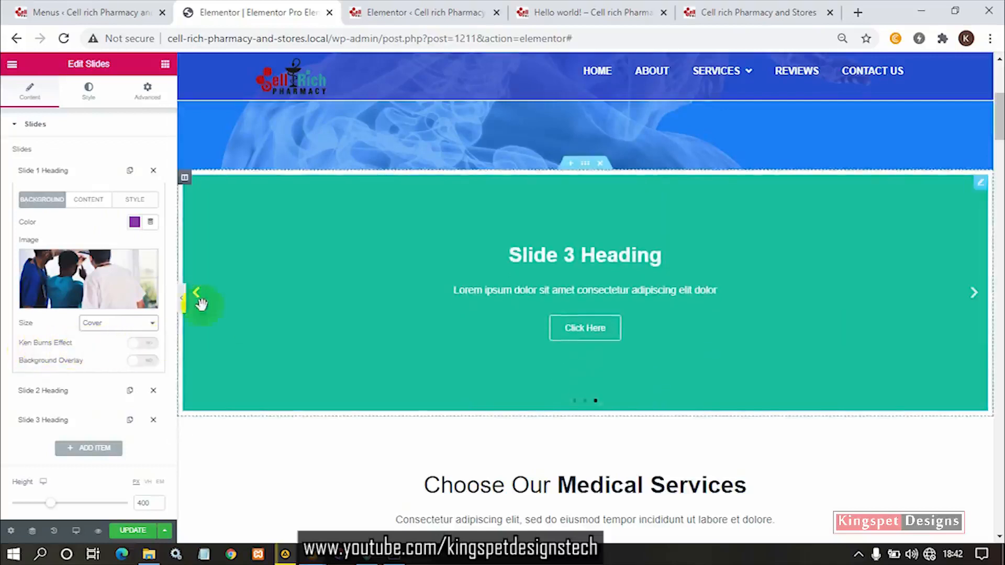
pyautogui.click(130, 346)
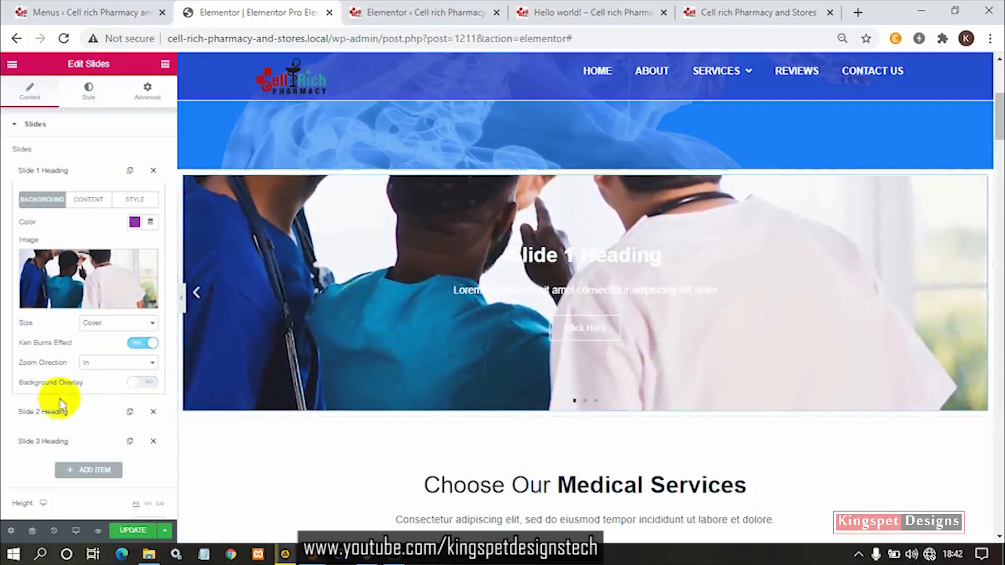
pyautogui.click(83, 370)
pyautogui.click(90, 382)
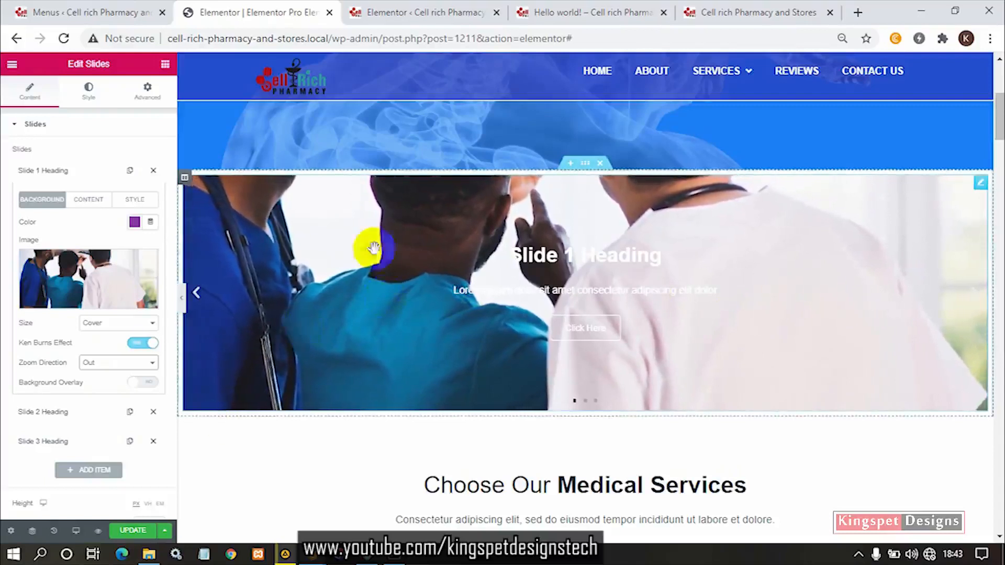
pyautogui.click(83, 363)
pyautogui.click(95, 383)
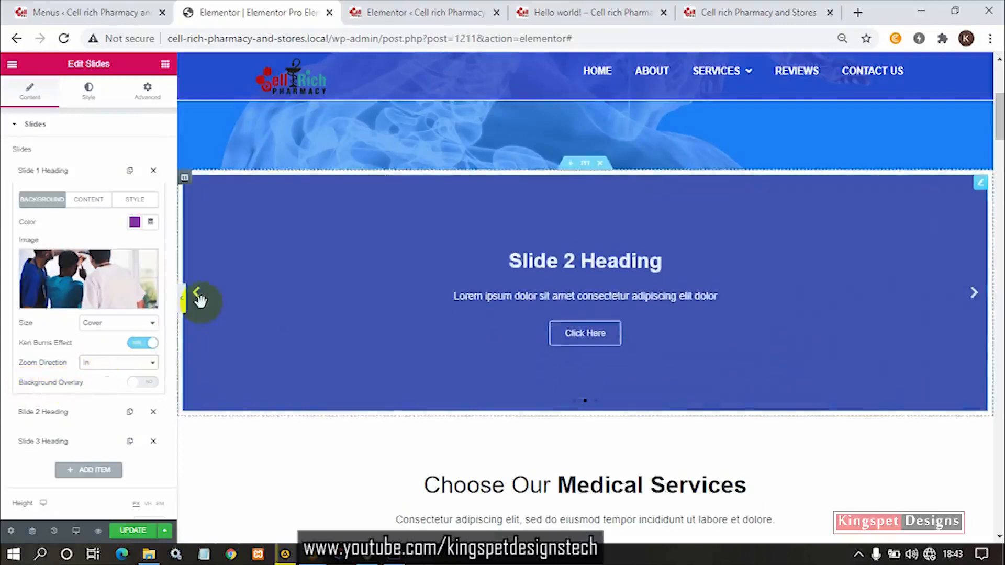
pyautogui.click(198, 294)
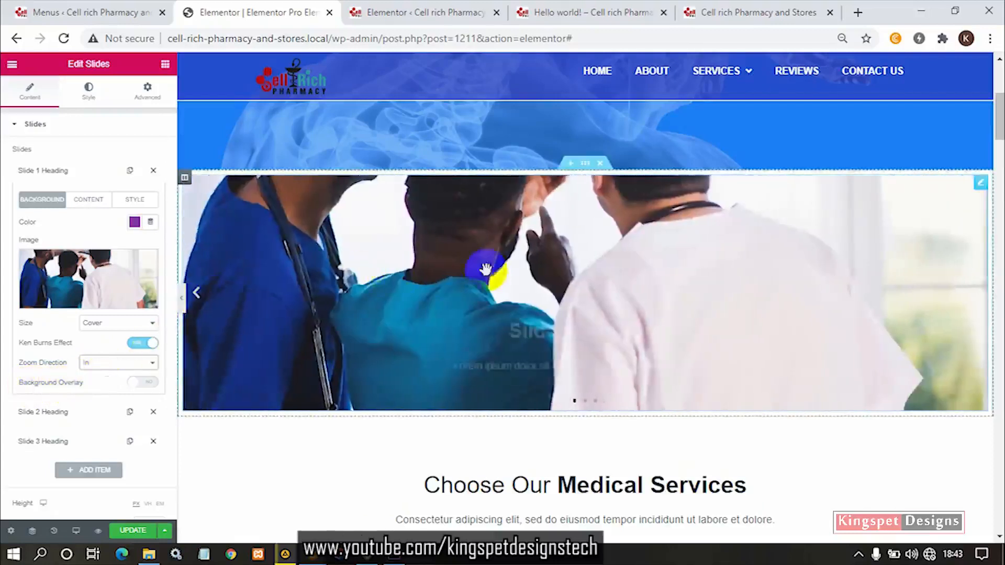
# - Enable the first slide's background overlay, colour it solid blue rgba(64, 84, 178, 1), and view the slide
pyautogui.click(141, 383)
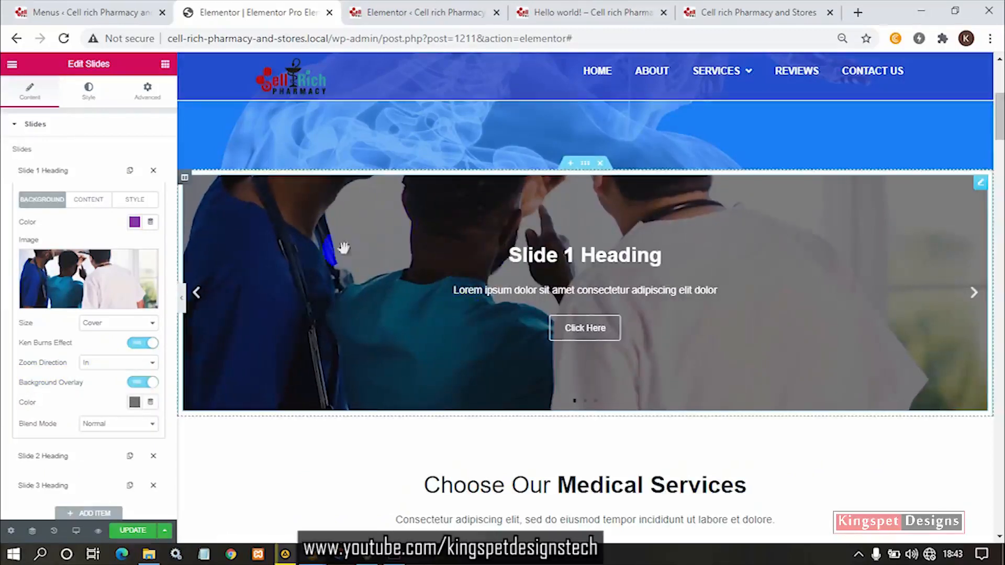
pyautogui.click(135, 402)
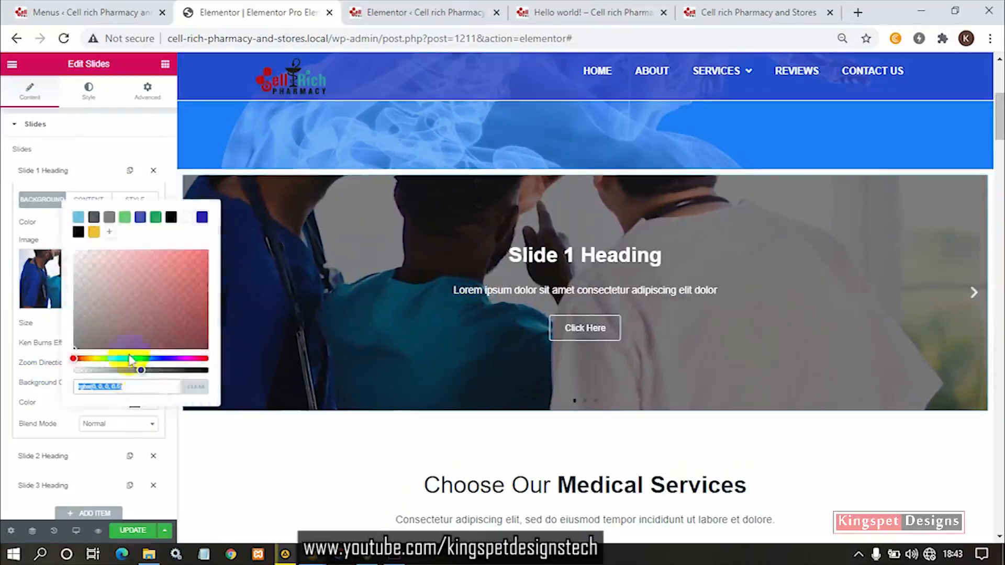
pyautogui.click(140, 219)
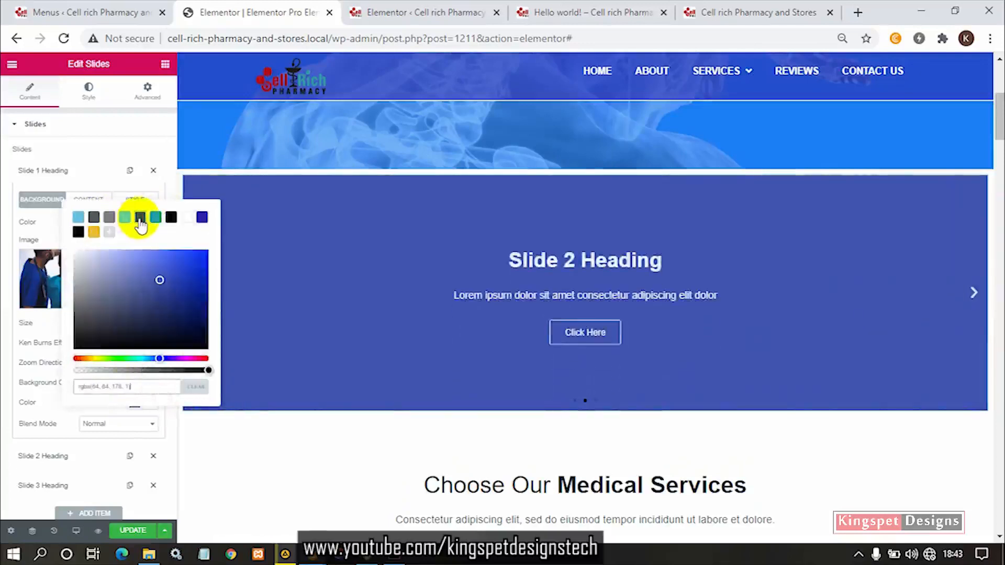
pyautogui.click(974, 294)
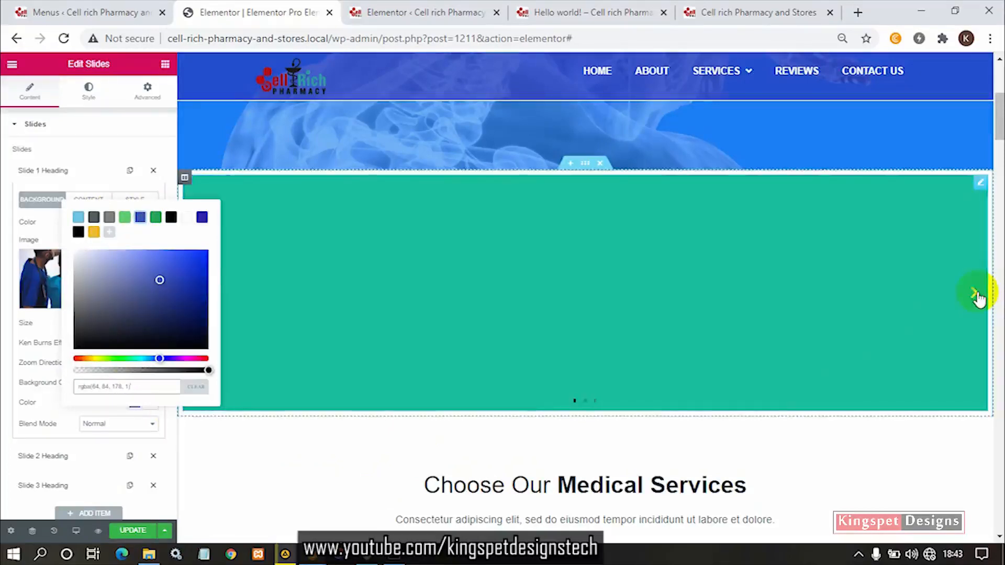
pyautogui.click(974, 294)
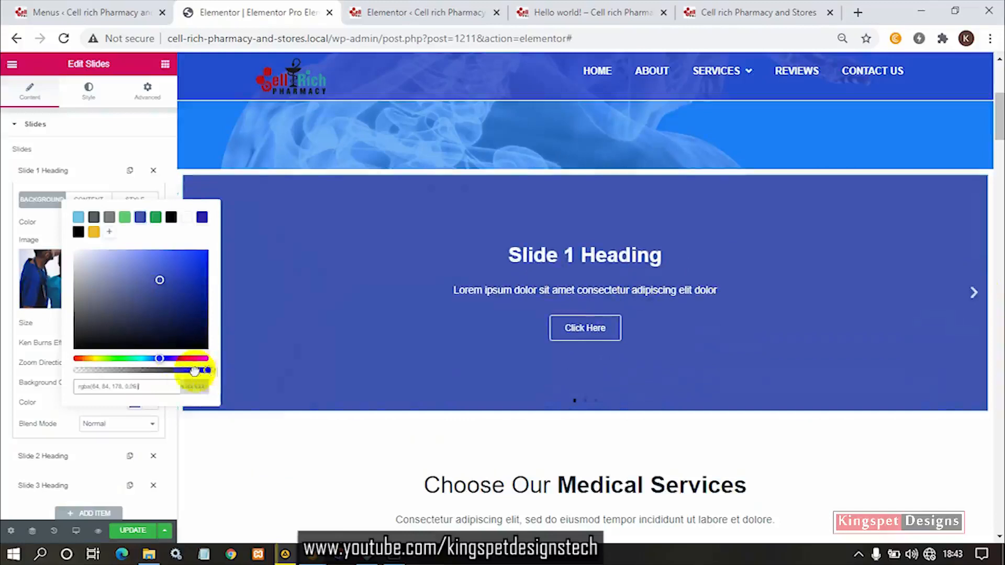
# - Change the first slide's overlay to a semi-transparent black, rgba(0, 0, 0, 0.63), checking it on the slide
pyautogui.moveTo(194, 371); pyautogui.dragTo(157, 373)
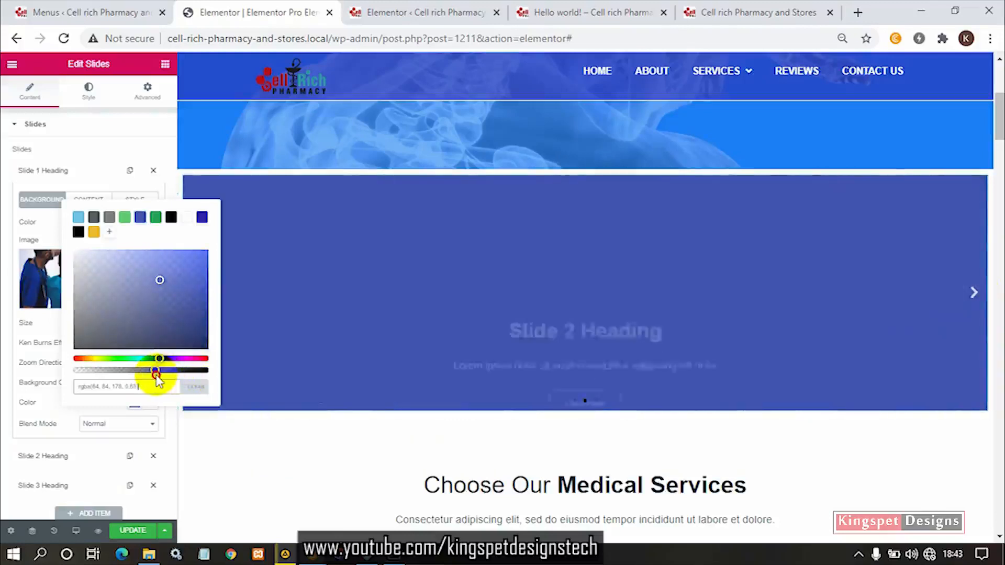
pyautogui.moveTo(156, 370); pyautogui.dragTo(174, 371)
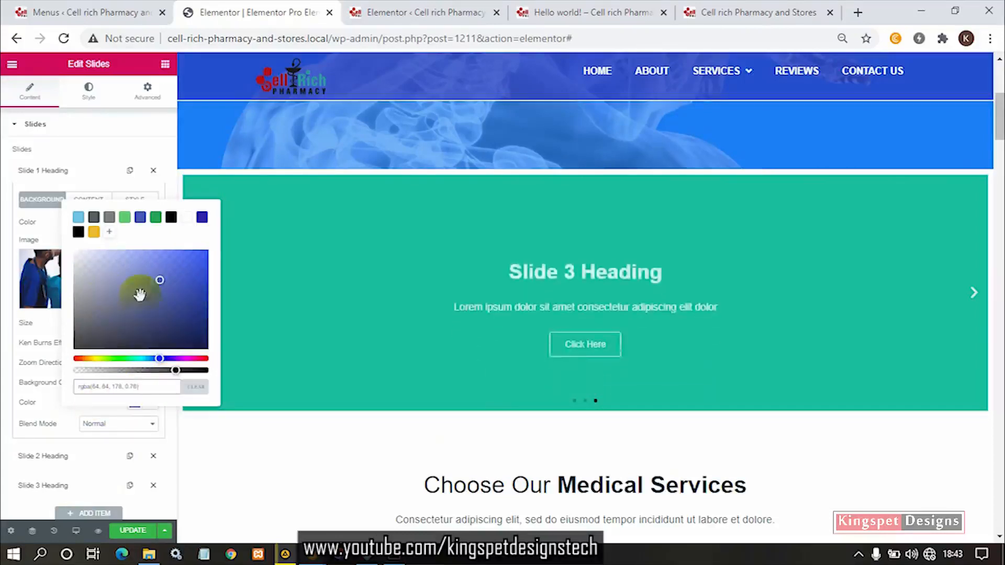
pyautogui.moveTo(139, 287); pyautogui.dragTo(24, 398)
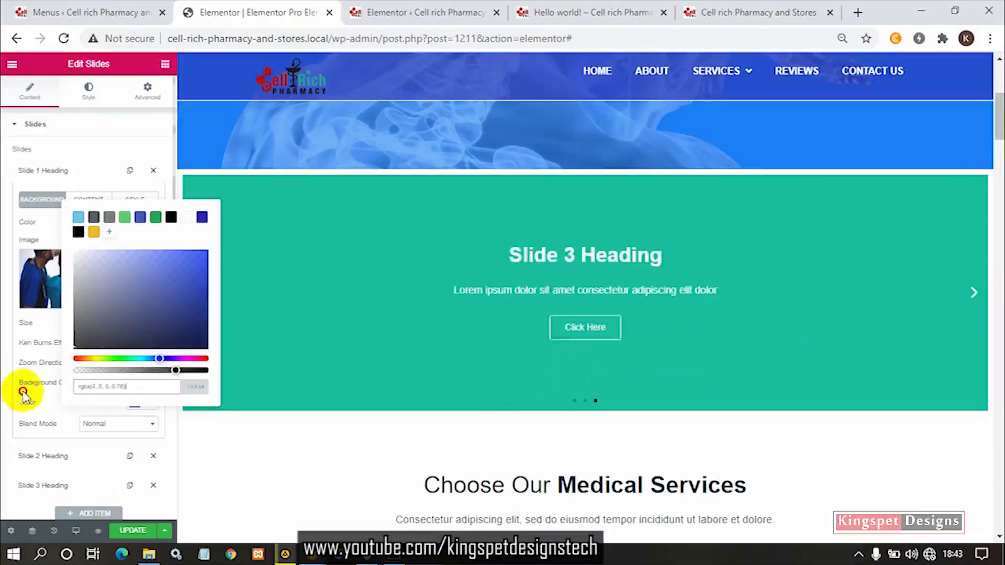
pyautogui.click(975, 293)
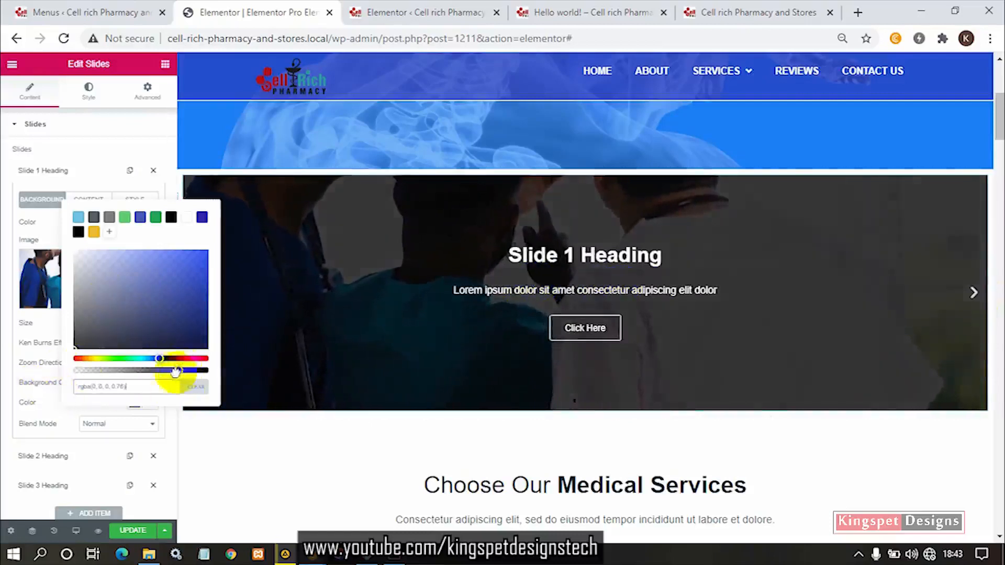
pyautogui.moveTo(176, 371); pyautogui.dragTo(158, 370)
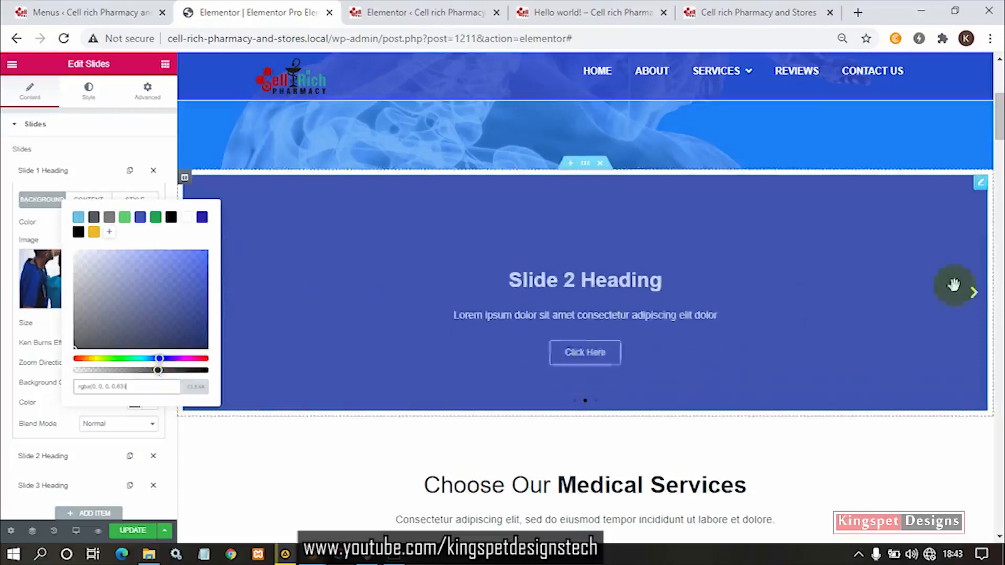
# - Set the first slide's background overlay colour to rgba(0, 0, 0, 0.6), viewing it on the slide
pyautogui.click(974, 293)
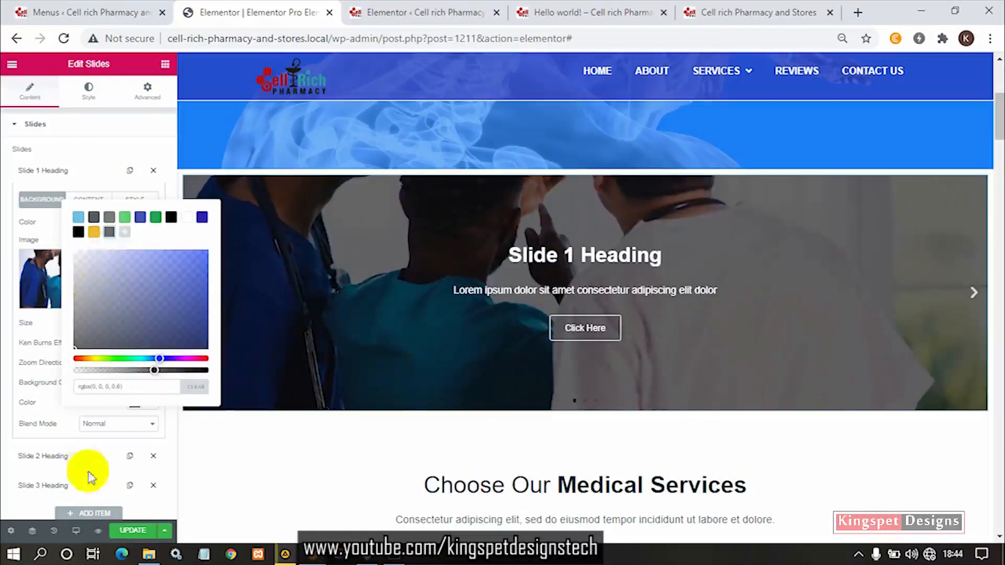
pyautogui.click(45, 369)
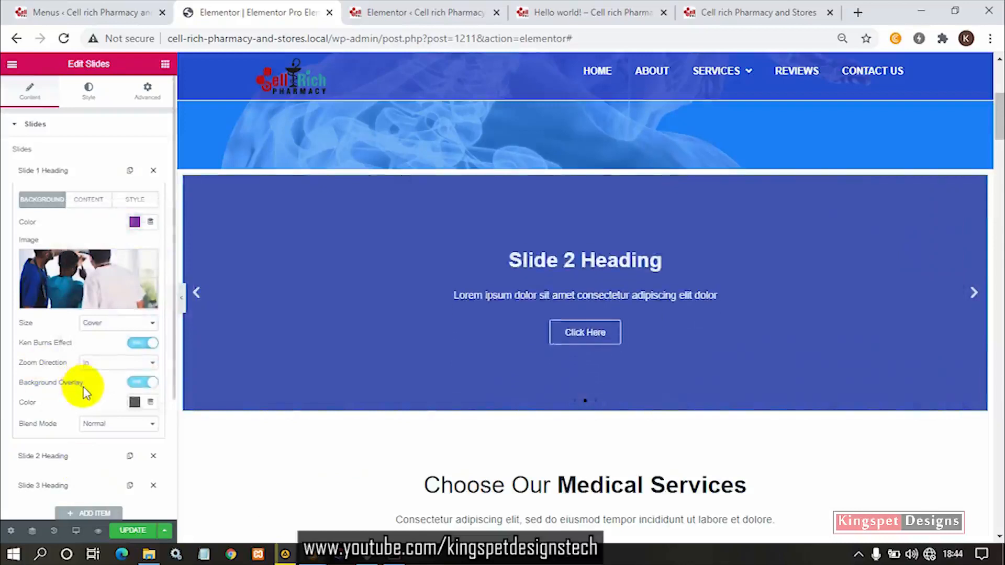
# - Try the Color blend mode on the first slide's background overlay and view the slide
pyautogui.click(109, 425)
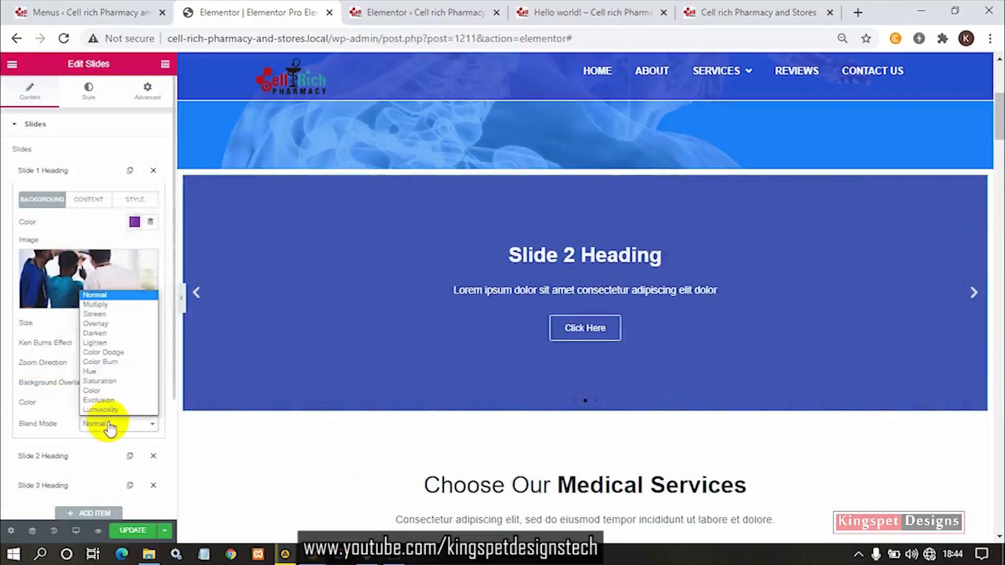
pyautogui.click(975, 296)
pyautogui.click(130, 428)
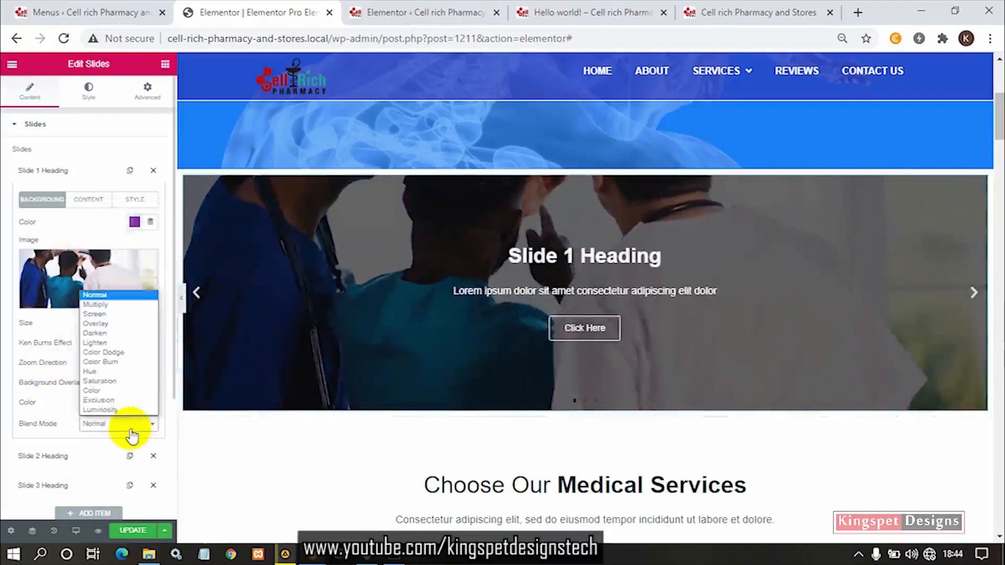
pyautogui.click(111, 391)
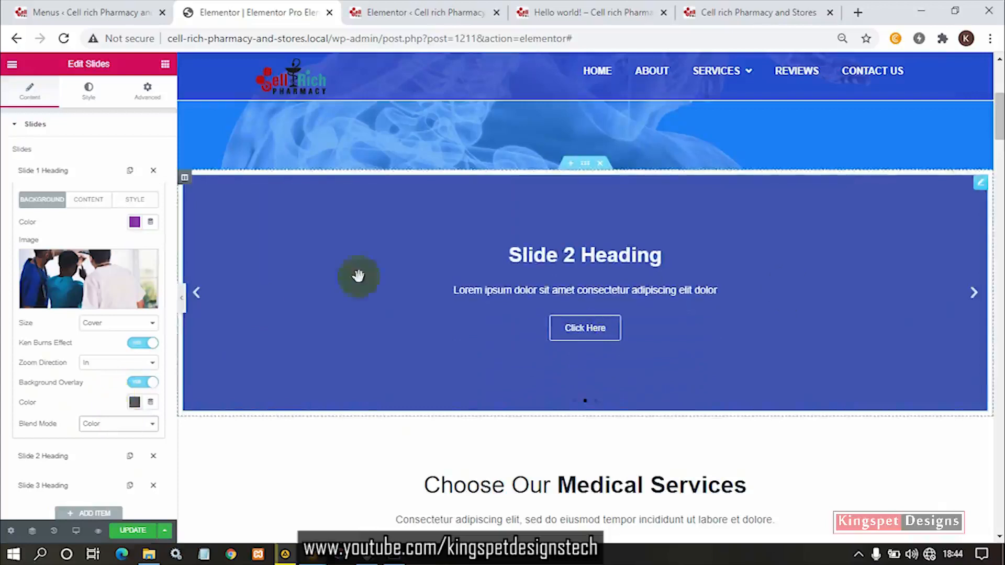
pyautogui.click(197, 303)
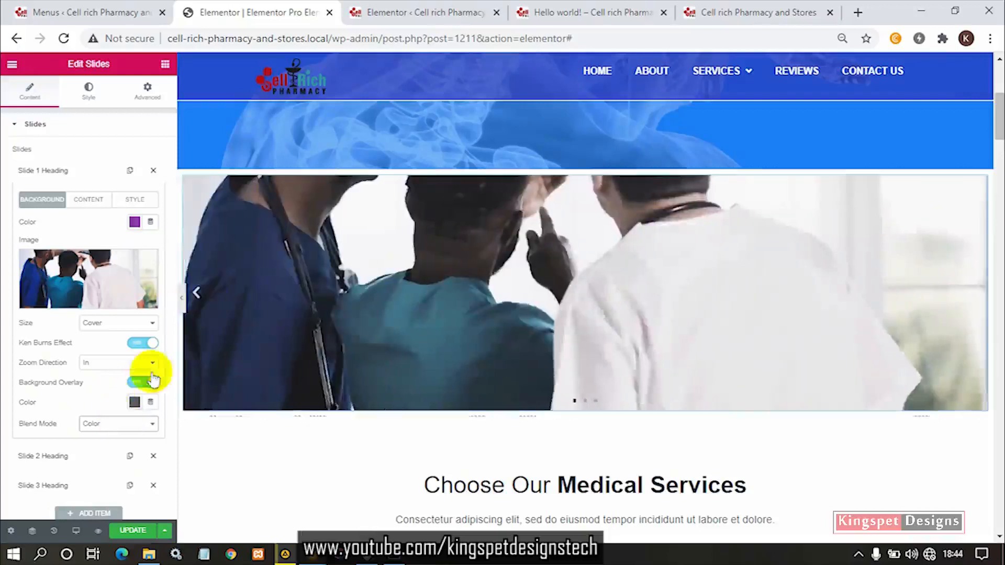
# - Try the Color Burn and Overlay blend modes on the first slide's overlay, viewing the slide with Overlay
pyautogui.click(125, 427)
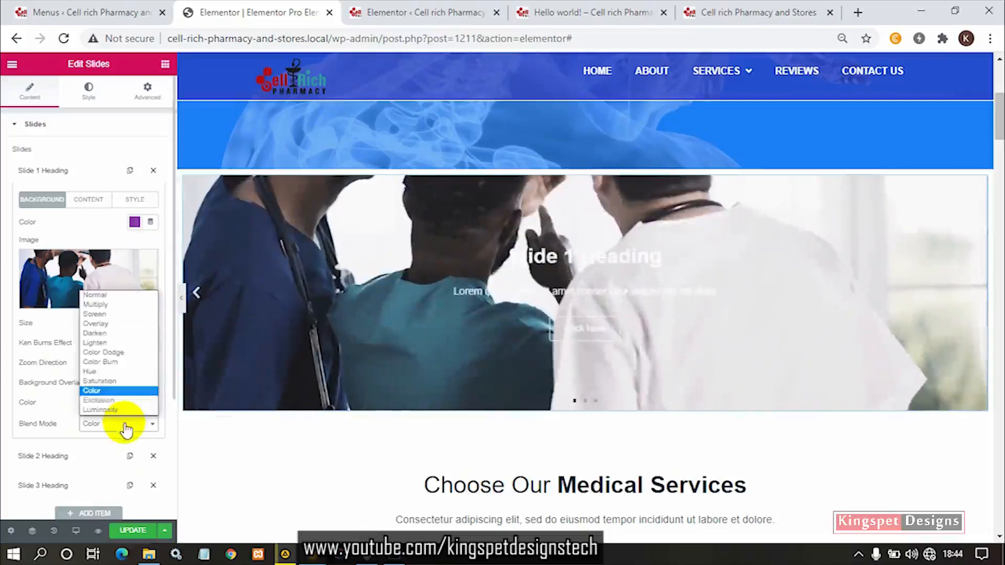
pyautogui.click(119, 361)
pyautogui.click(117, 424)
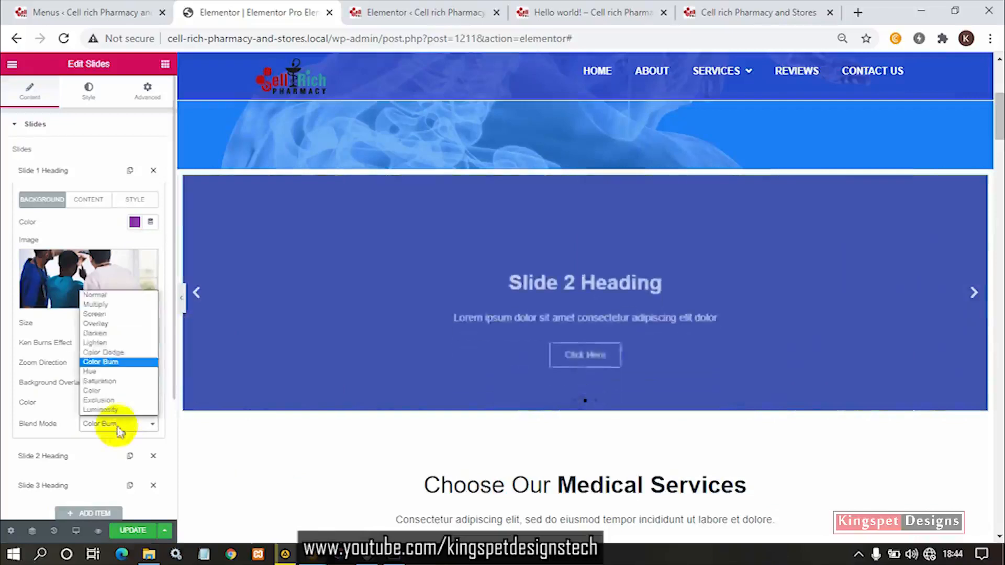
pyautogui.click(120, 324)
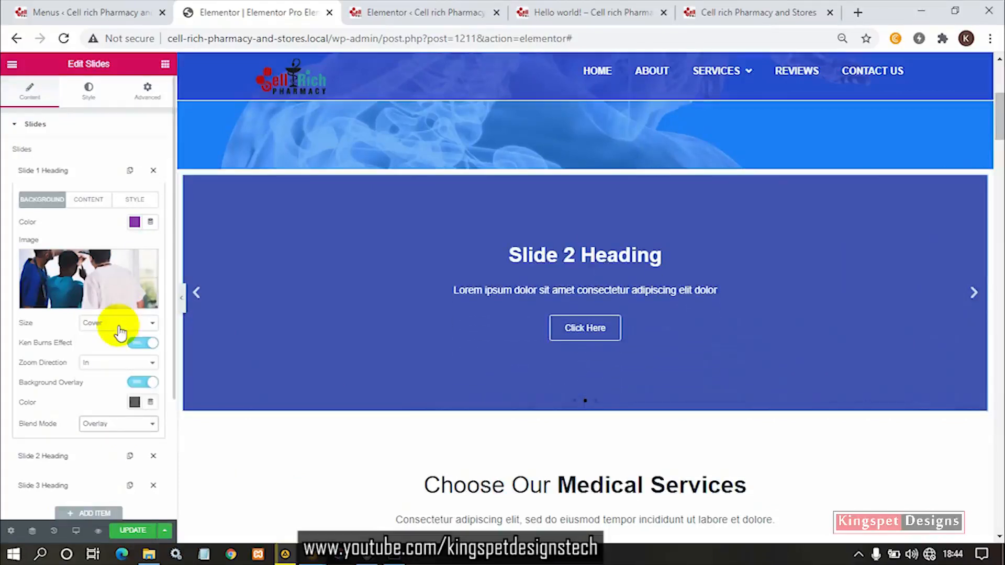
pyautogui.click(196, 293)
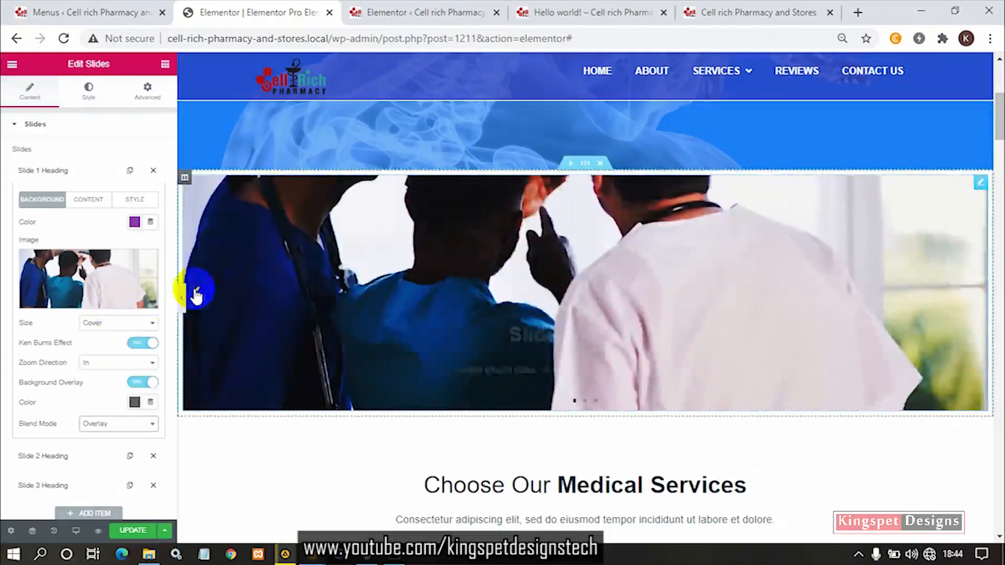
# - Try the Screen blend mode on the first slide's overlay, return it to Normal, and view the slide
pyautogui.click(124, 423)
pyautogui.click(131, 318)
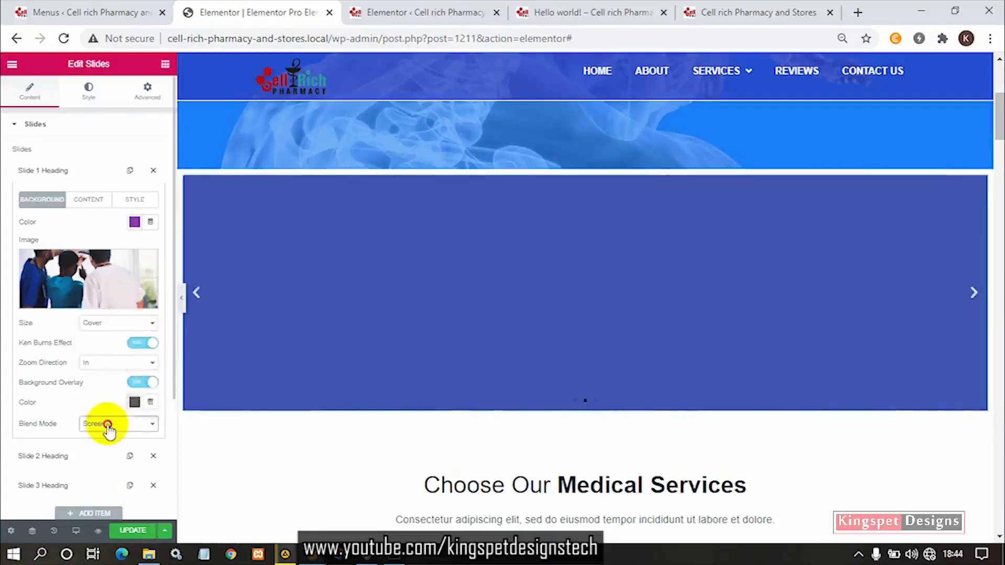
pyautogui.click(105, 424)
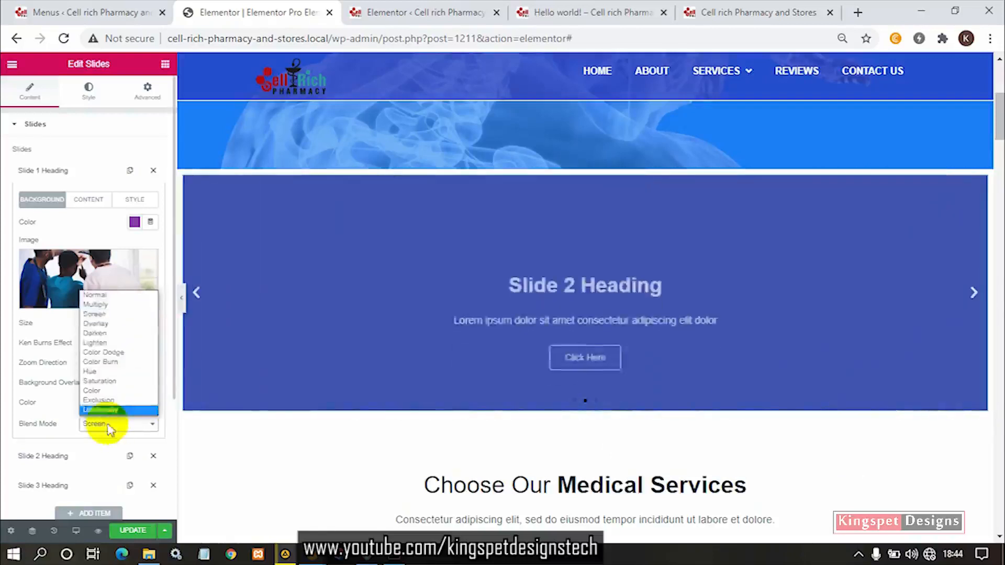
pyautogui.click(121, 296)
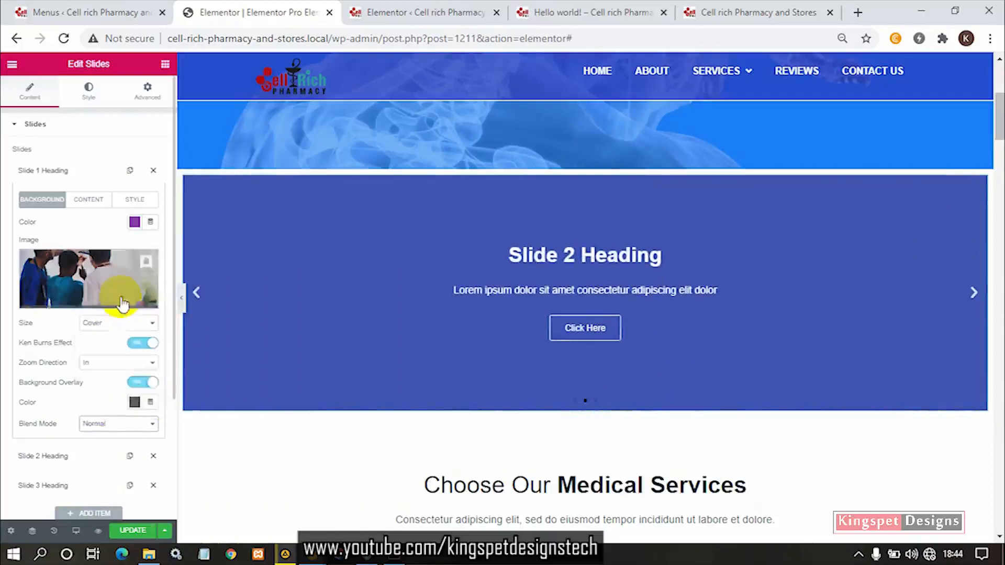
pyautogui.click(198, 303)
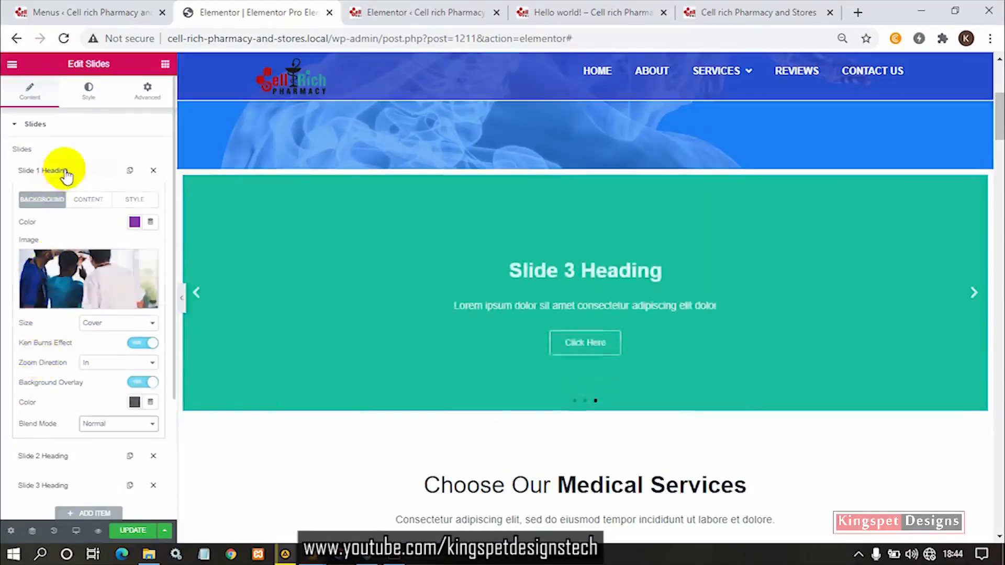
# - Delete the third and second slides from the slider, keeping only the first
pyautogui.click(65, 173)
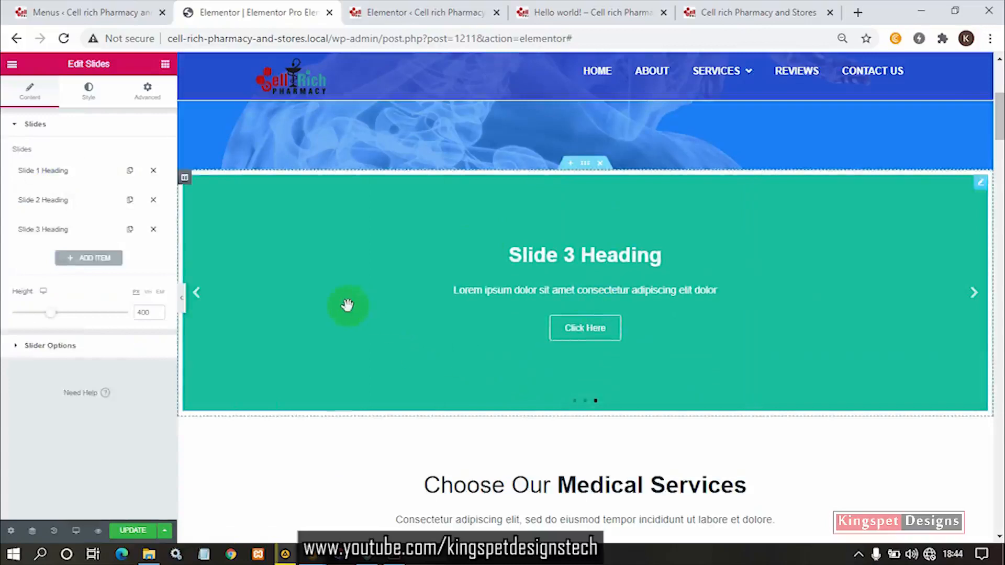
pyautogui.click(154, 230)
pyautogui.click(153, 200)
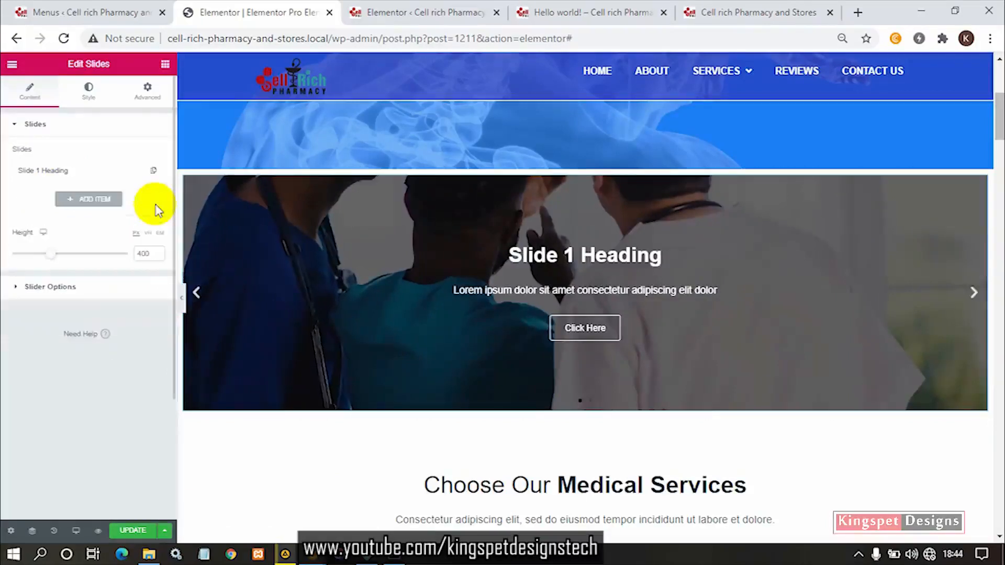
# - Change the remaining slide's title to "This is my first Heading"
pyautogui.click(73, 173)
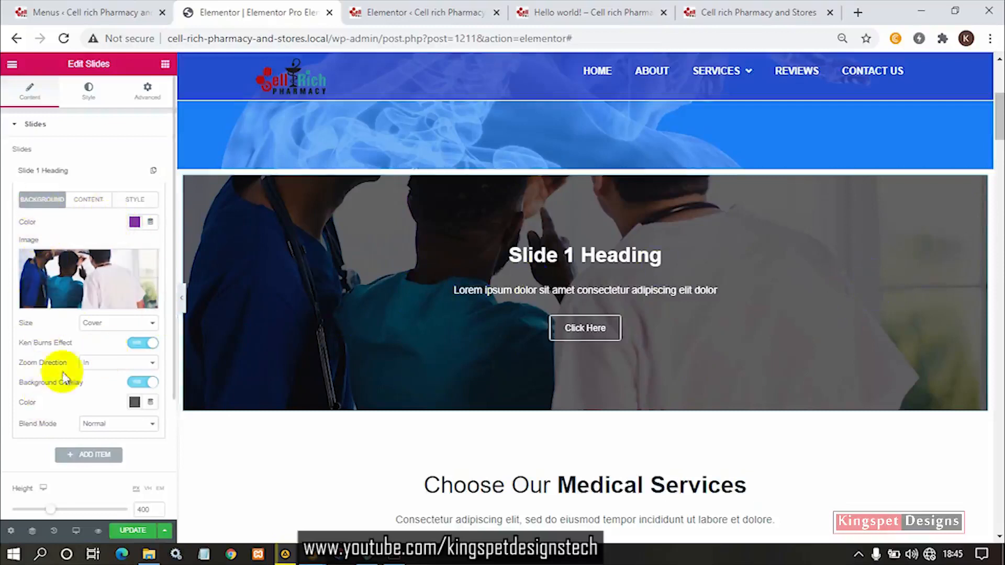
pyautogui.click(98, 208)
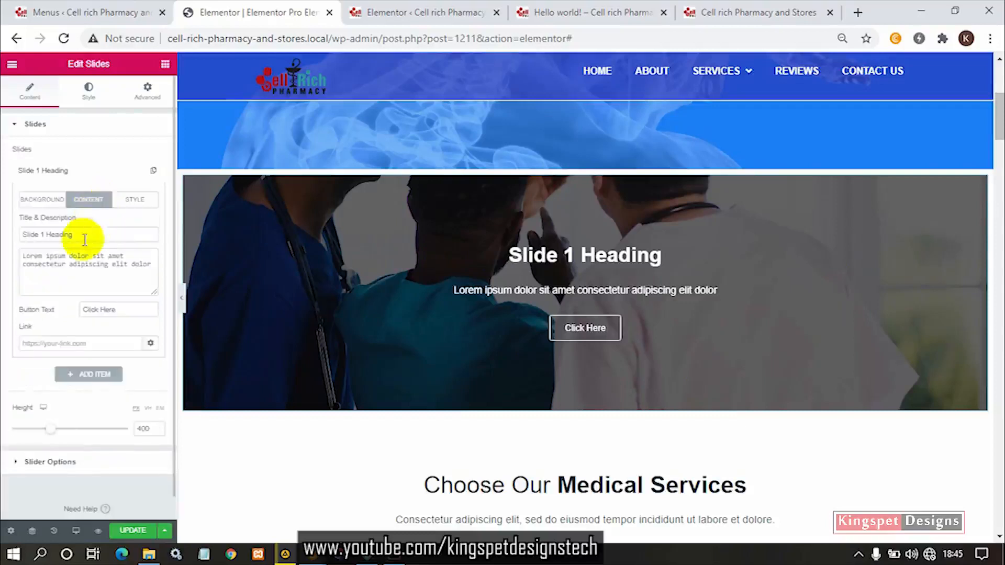
pyautogui.moveTo(82, 236); pyautogui.dragTo(40, 235)
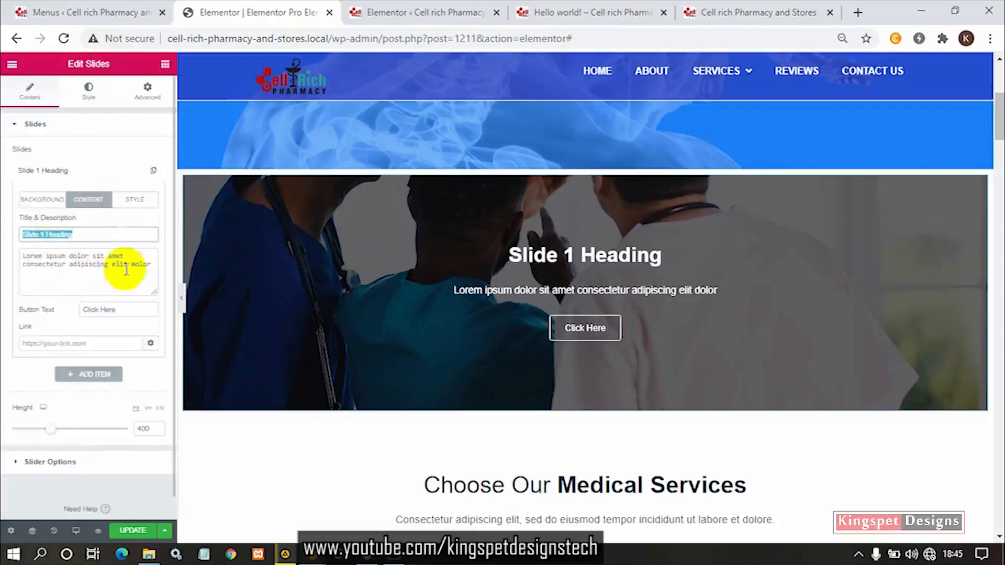
pyautogui.moveTo(149, 265); pyautogui.dragTo(2, 259)
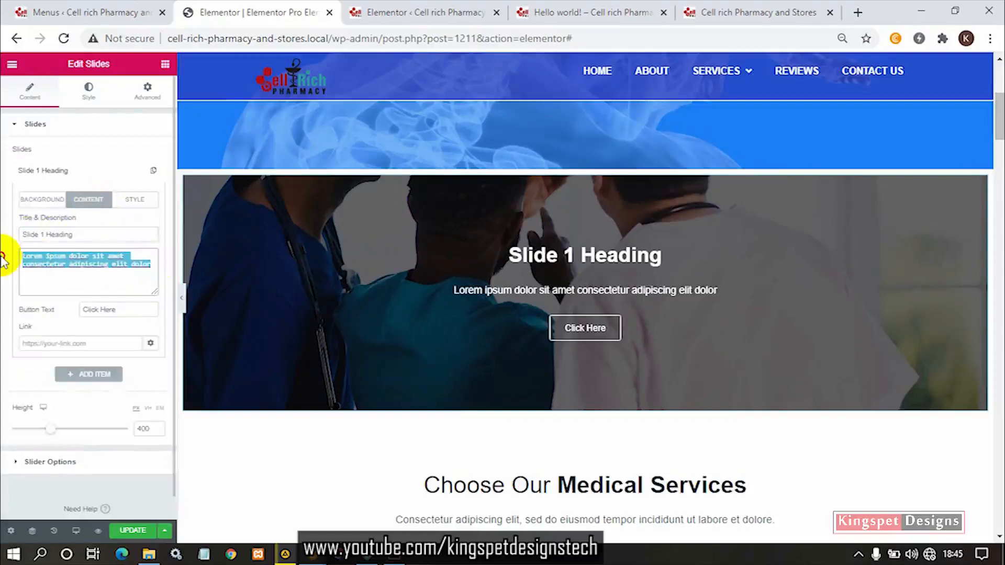
pyautogui.click(78, 234)
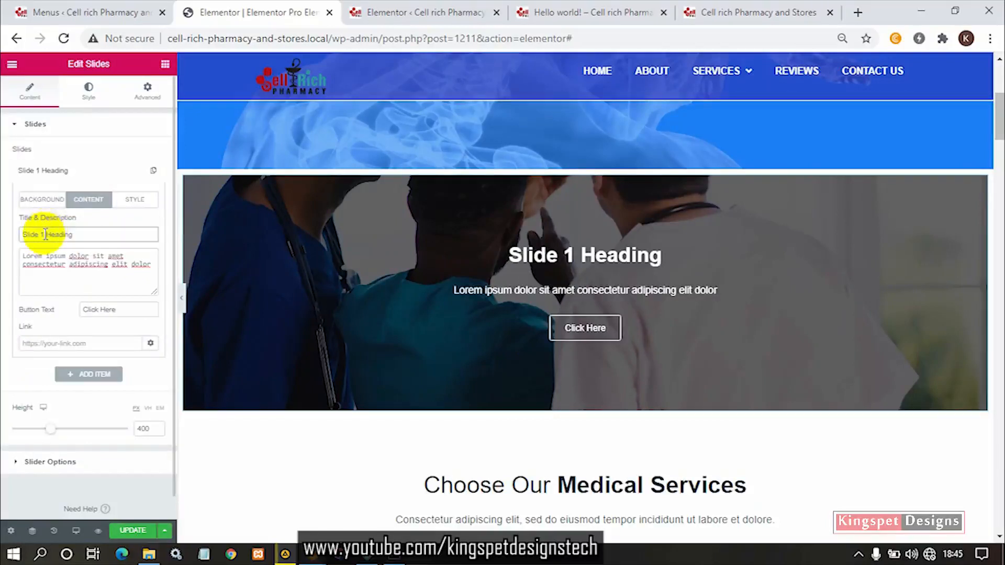
pyautogui.moveTo(45, 234); pyautogui.dragTo(3, 241)
pyautogui.write('This')
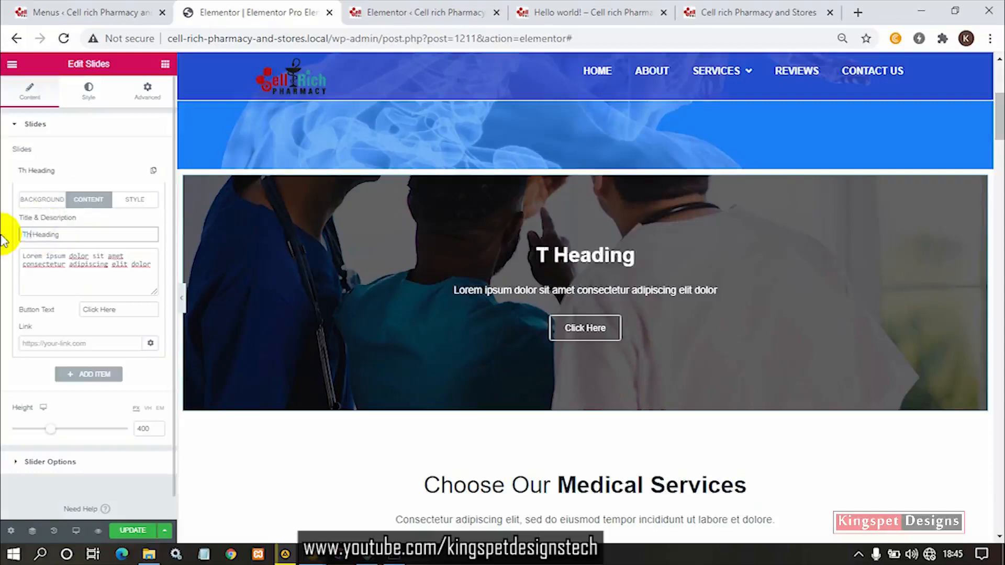
pyautogui.write(' is my')
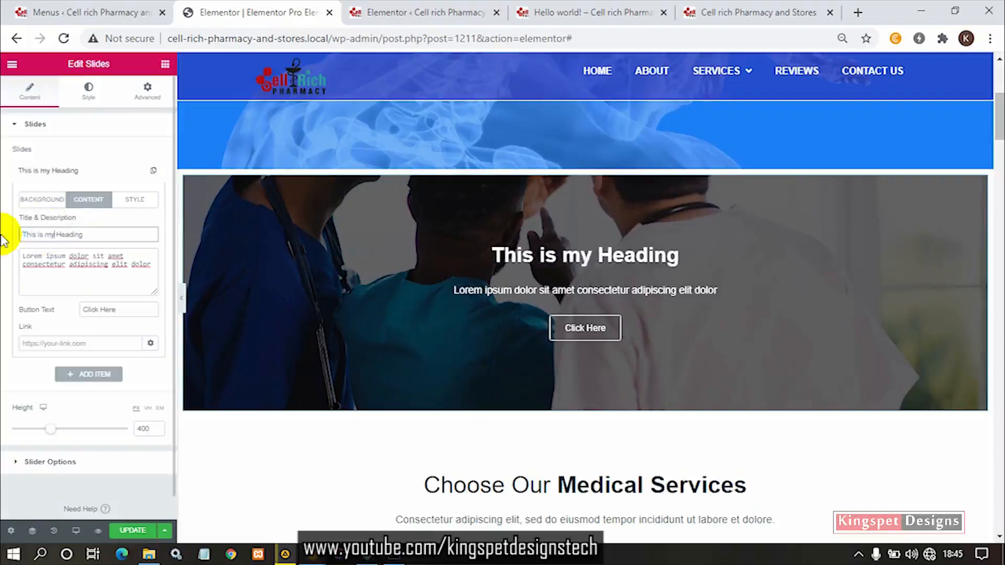
pyautogui.write(' First')
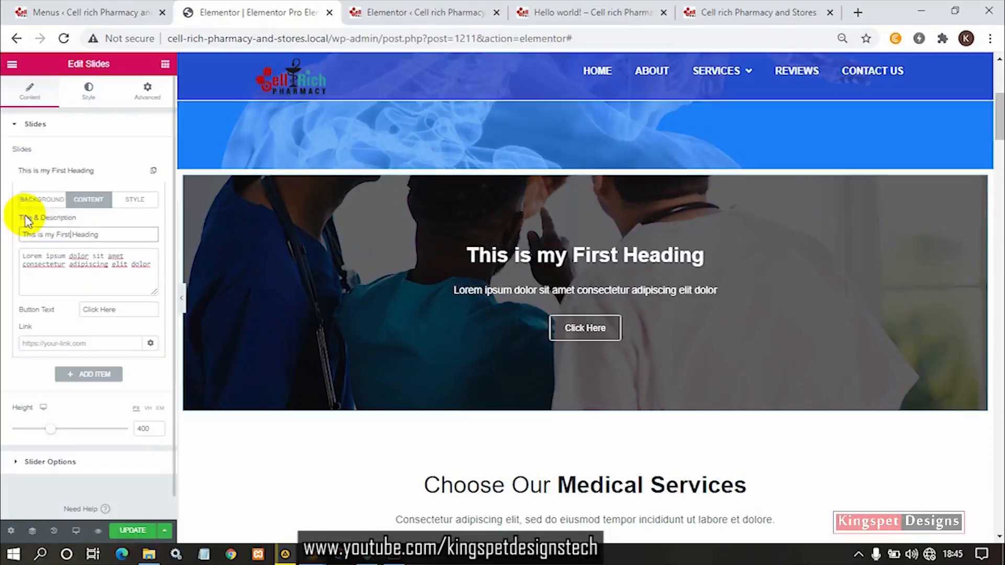
pyautogui.click(58, 235)
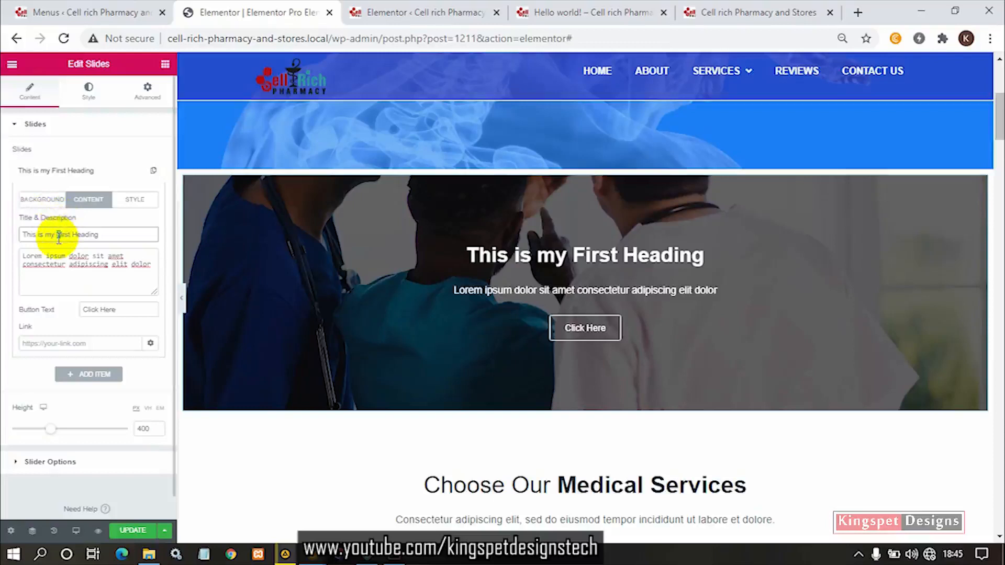
pyautogui.press('BackSpace')
pyautogui.write('f')
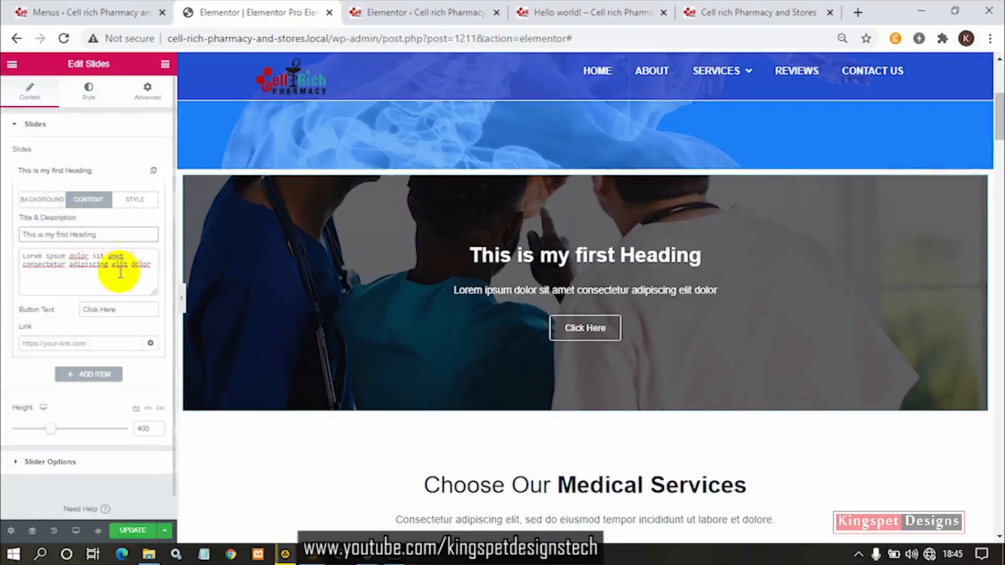
# - Examine the description, button text and link settings in the slide's content
pyautogui.click(152, 265)
pyautogui.moveTo(152, 265); pyautogui.dragTo(11, 254)
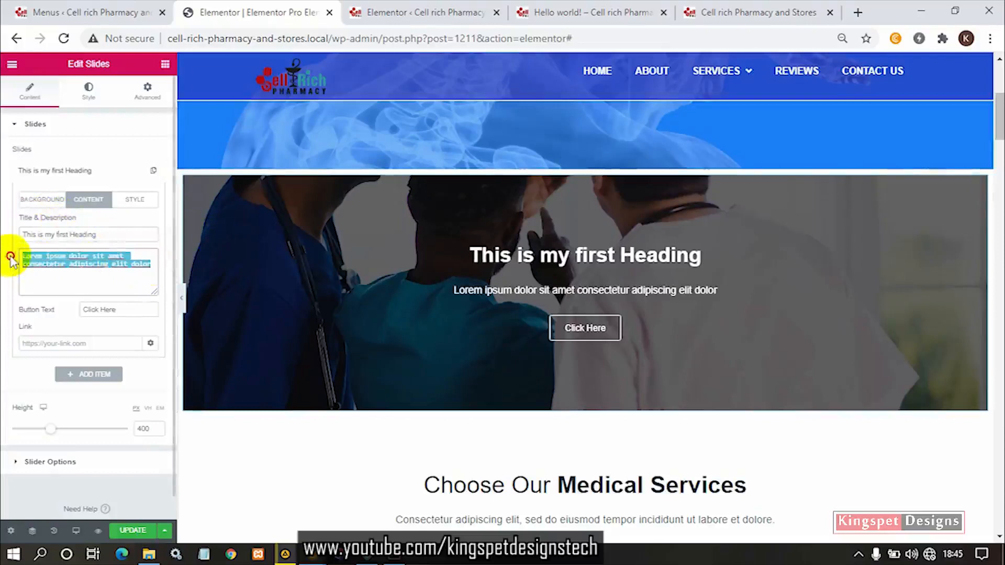
pyautogui.click(101, 262)
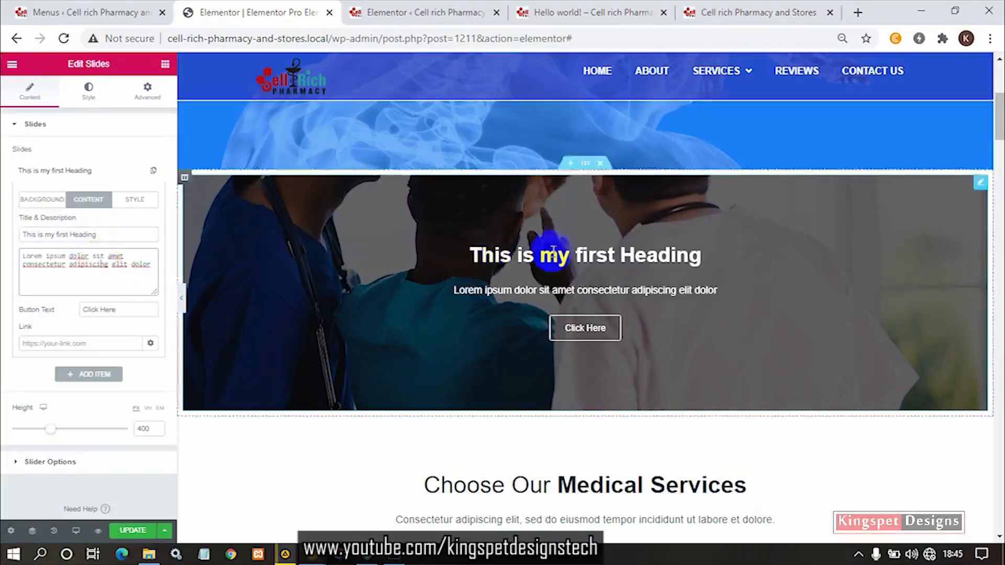
pyautogui.click(141, 313)
pyautogui.moveTo(141, 312); pyautogui.dragTo(50, 310)
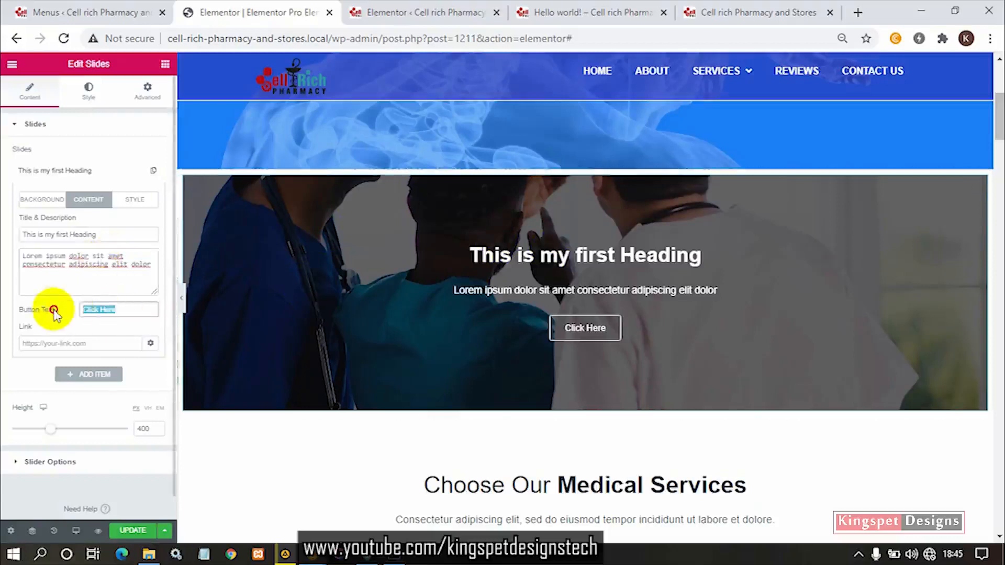
pyautogui.click(99, 265)
pyautogui.moveTo(125, 309); pyautogui.dragTo(52, 309)
pyautogui.click(98, 345)
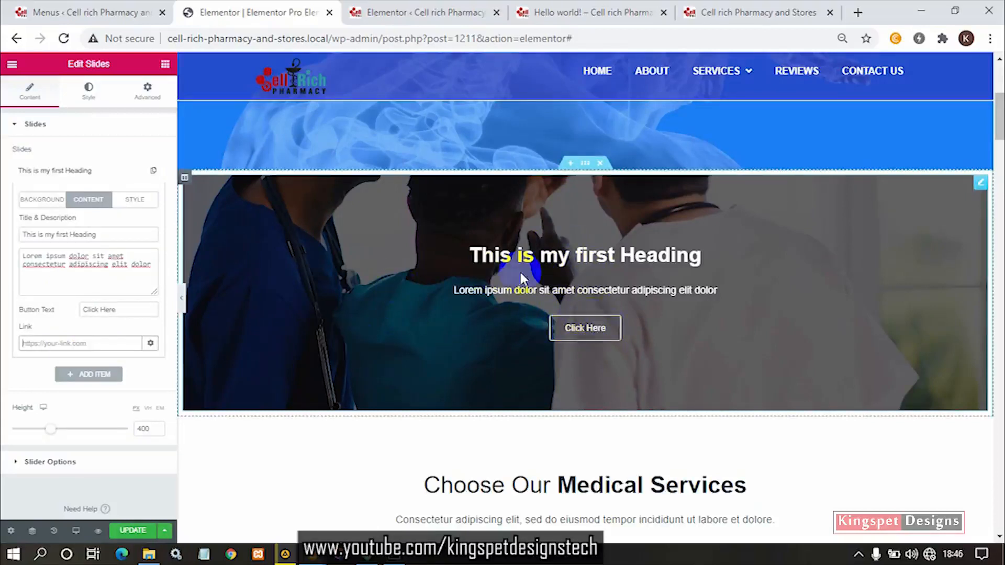
pyautogui.click(83, 343)
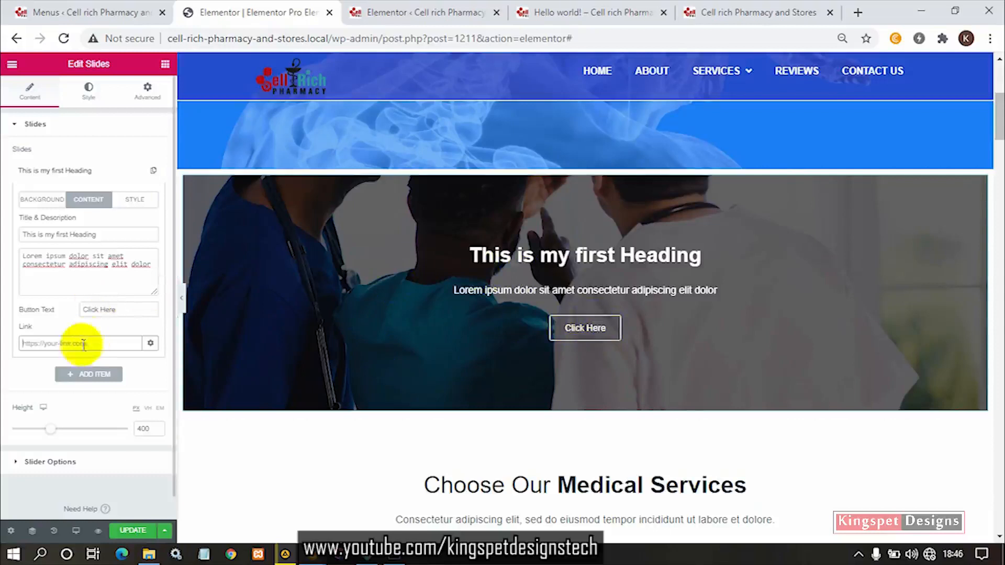
pyautogui.rightClick(68, 347)
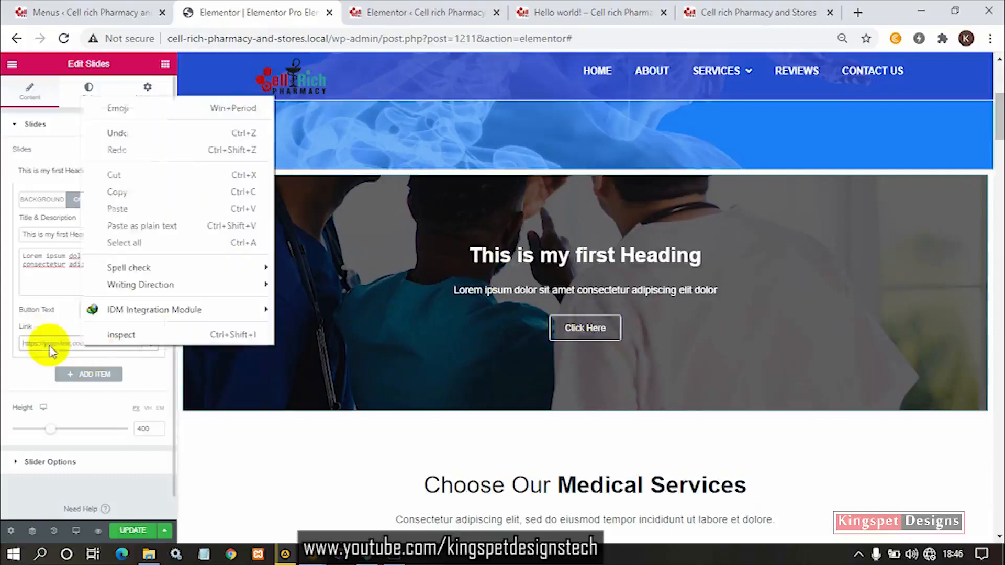
pyautogui.click(59, 343)
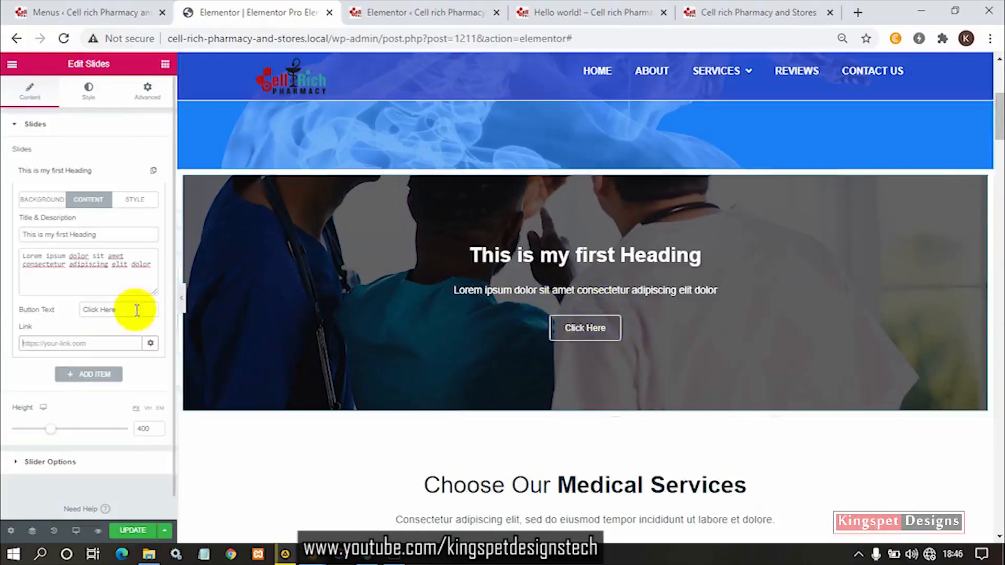
# - Clear the slide's button text to remove the button from the slide
pyautogui.moveTo(137, 310); pyautogui.dragTo(56, 313)
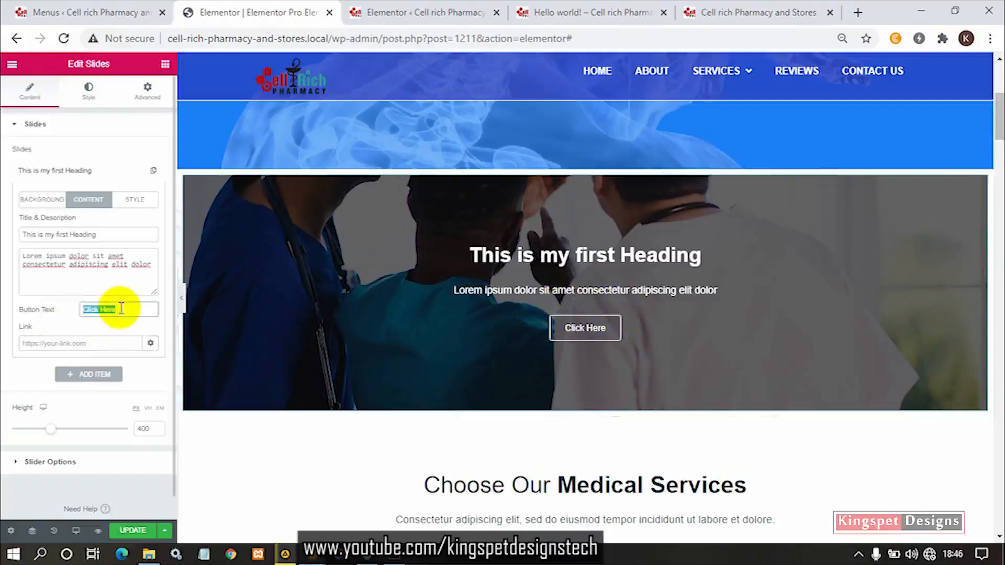
pyautogui.press('BackSpace')
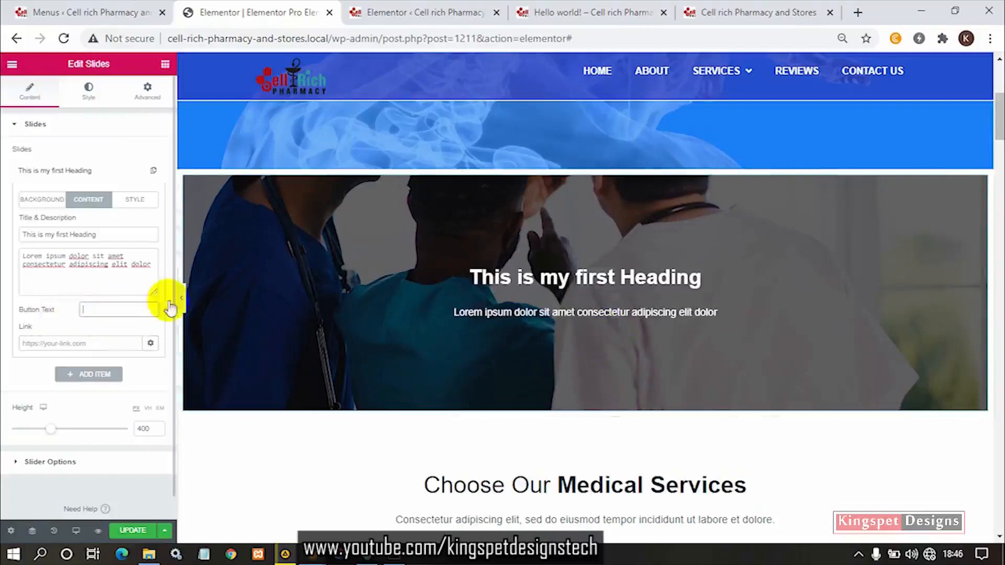
# - Set the slide's button text to "Click Me" to restore its button
pyautogui.click(47, 316)
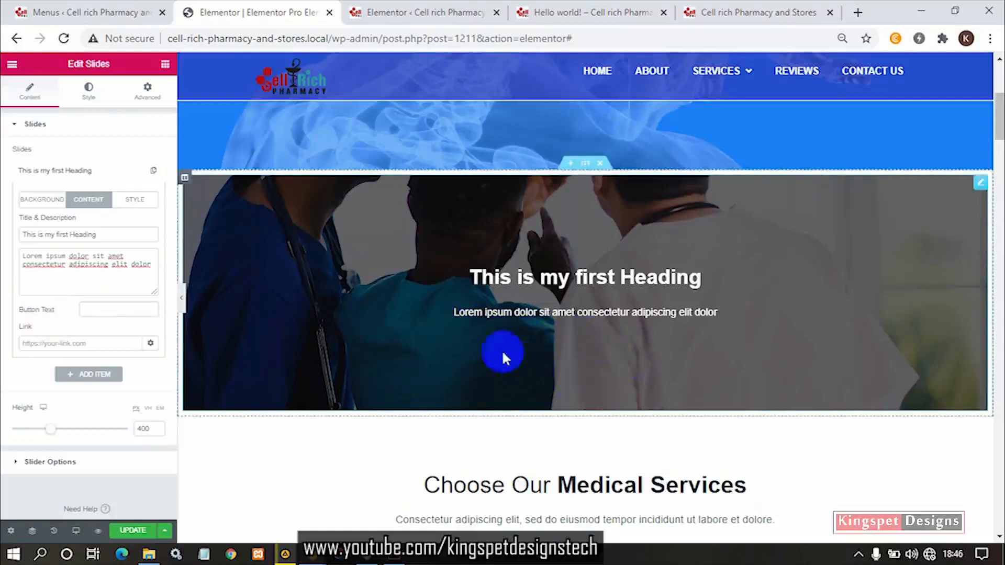
pyautogui.click(119, 310)
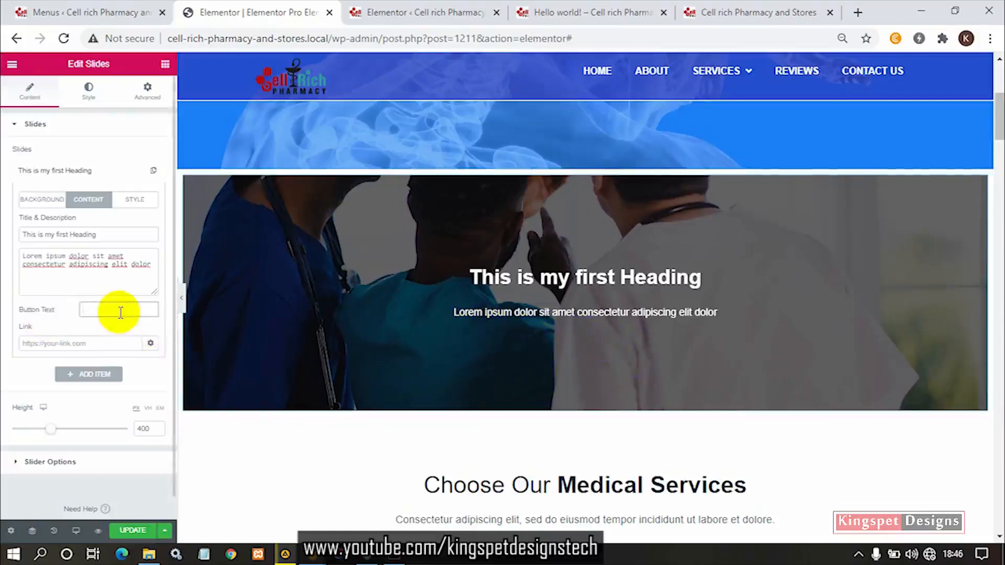
pyautogui.write('Click')
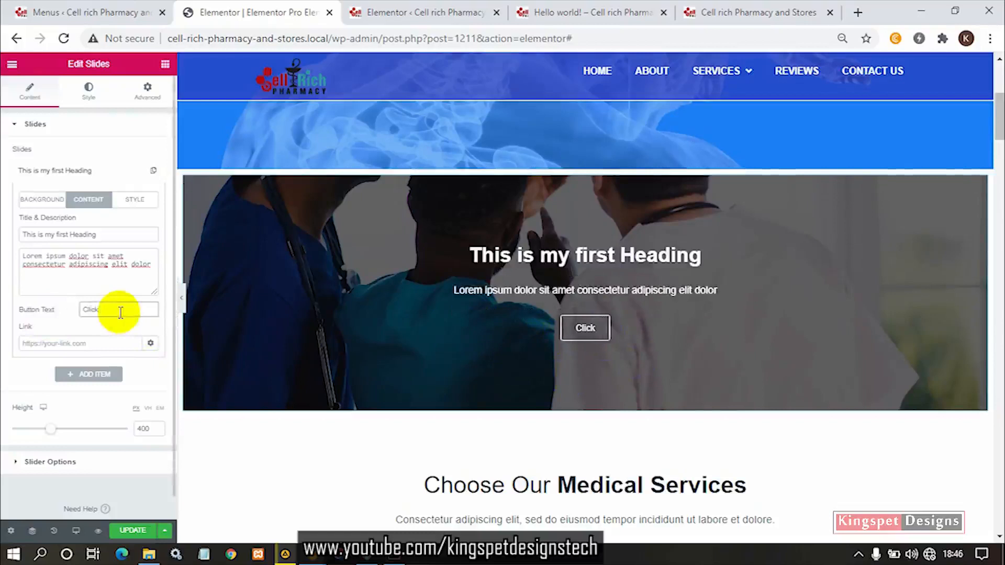
pyautogui.write(' Me')
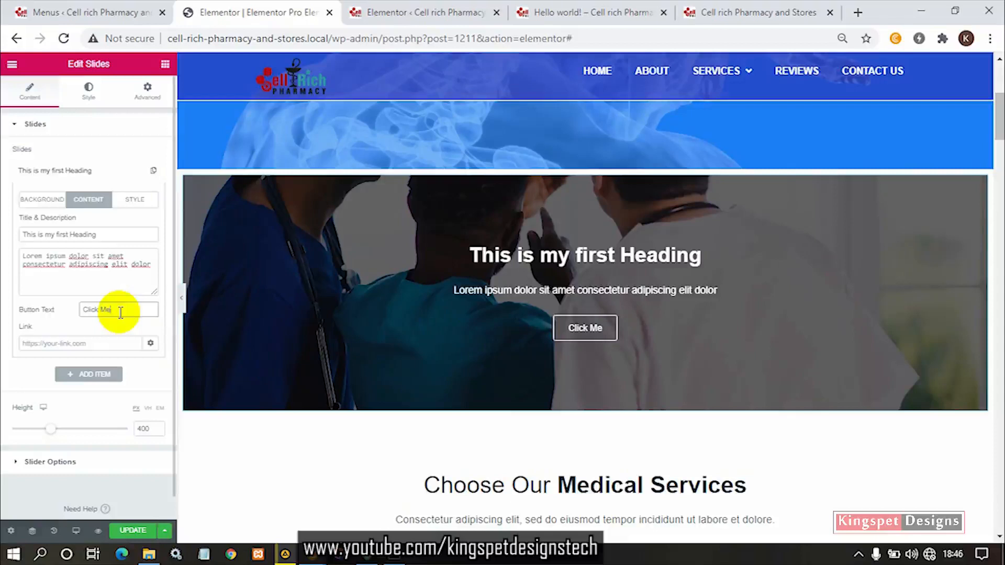
pyautogui.moveTo(122, 310); pyautogui.dragTo(68, 307)
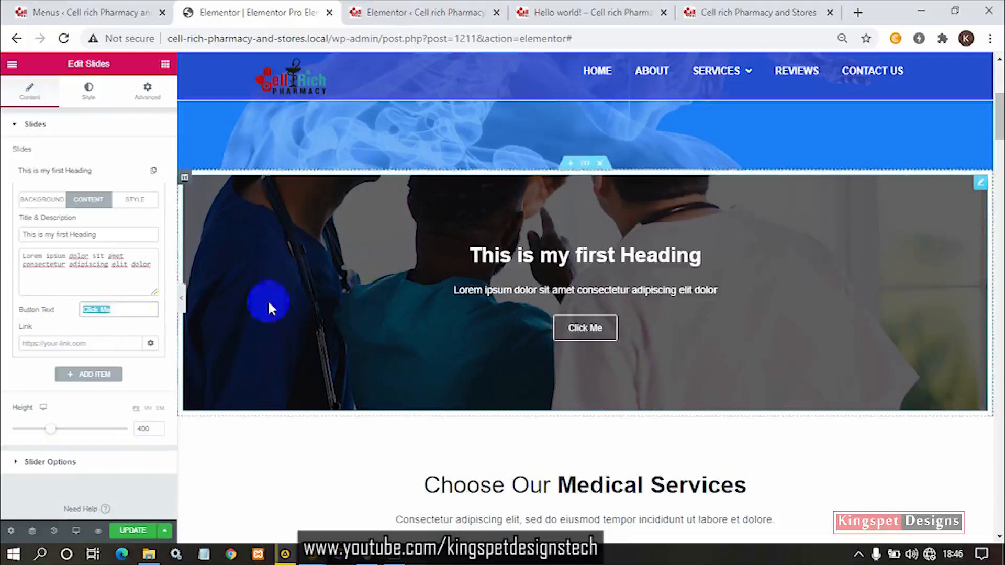
# - Enable the slide's custom style and try right and left horizontal positions for its content, settling on center
pyautogui.click(135, 201)
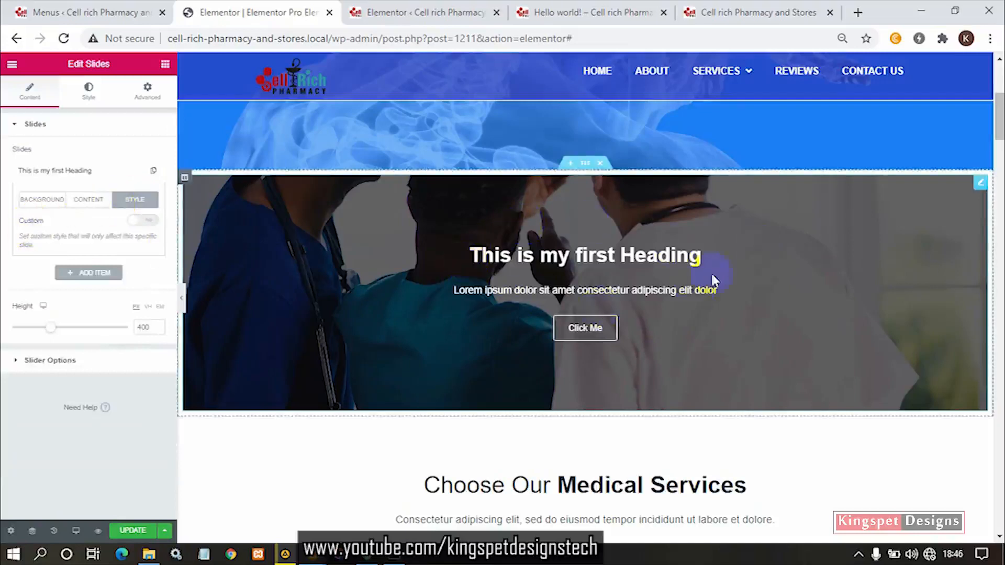
pyautogui.click(140, 221)
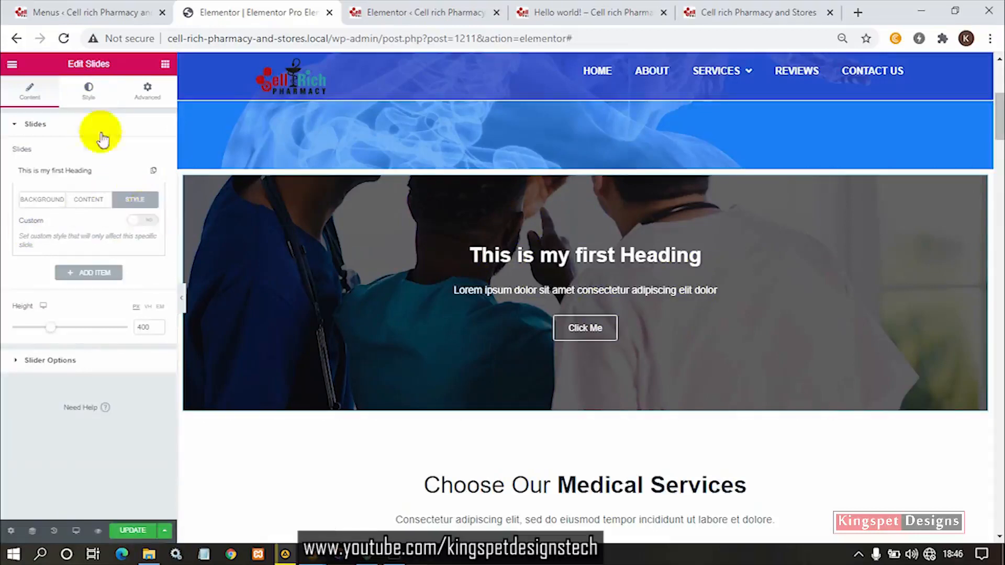
pyautogui.click(139, 220)
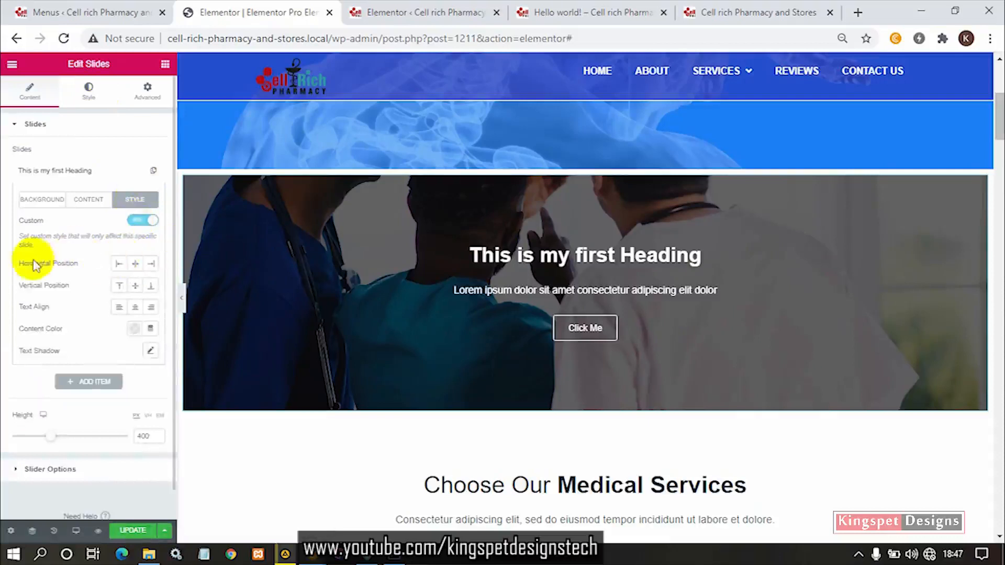
pyautogui.click(150, 263)
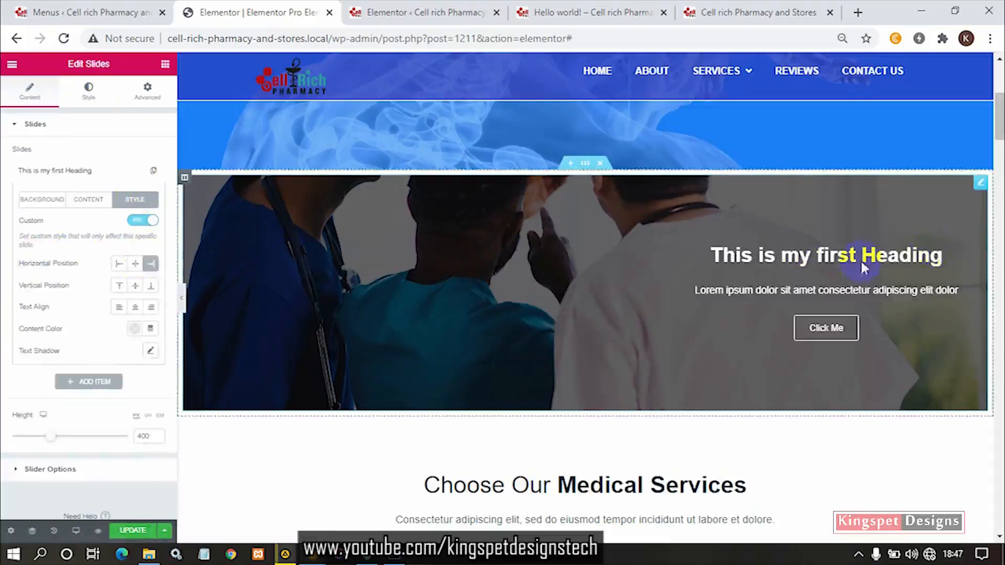
pyautogui.click(120, 266)
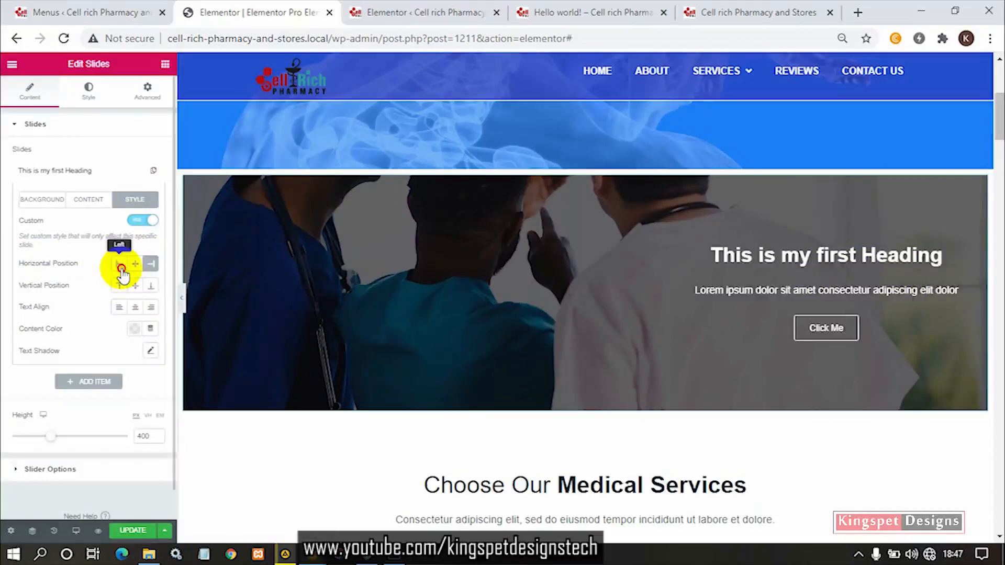
pyautogui.click(135, 265)
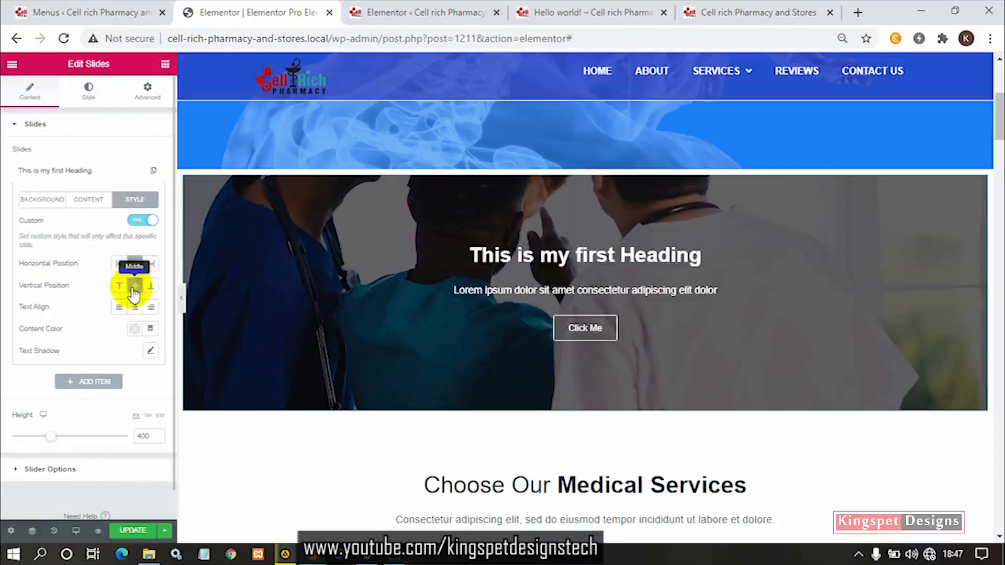
# - Try bottom and top vertical positions and right and left text alignment for the slide, settling on middle and center
pyautogui.click(150, 287)
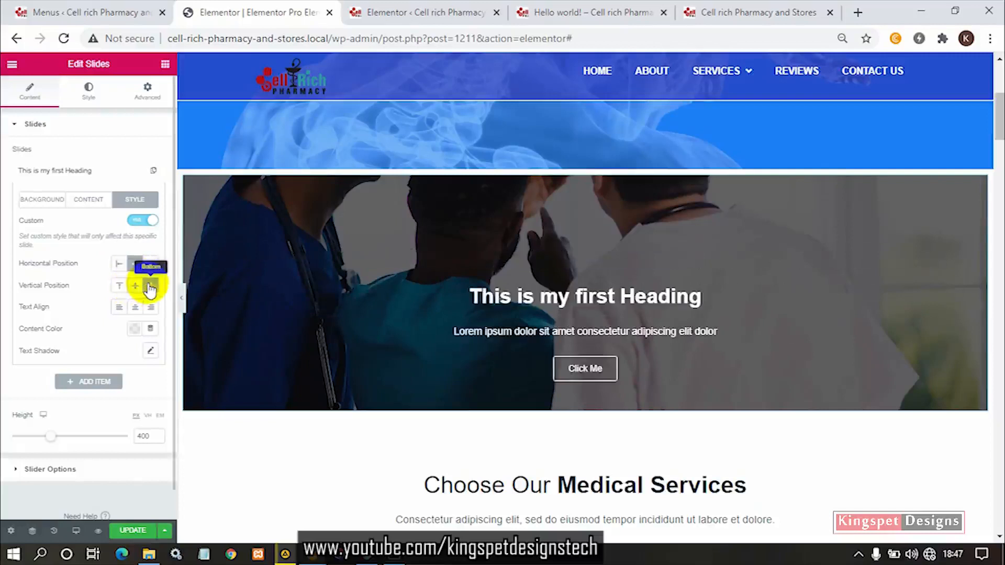
pyautogui.click(120, 287)
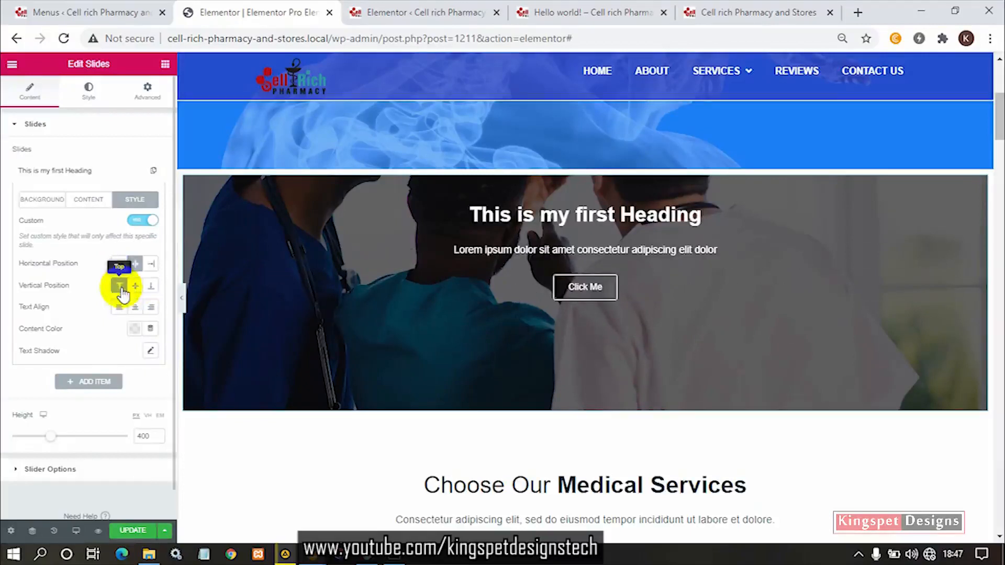
pyautogui.click(135, 288)
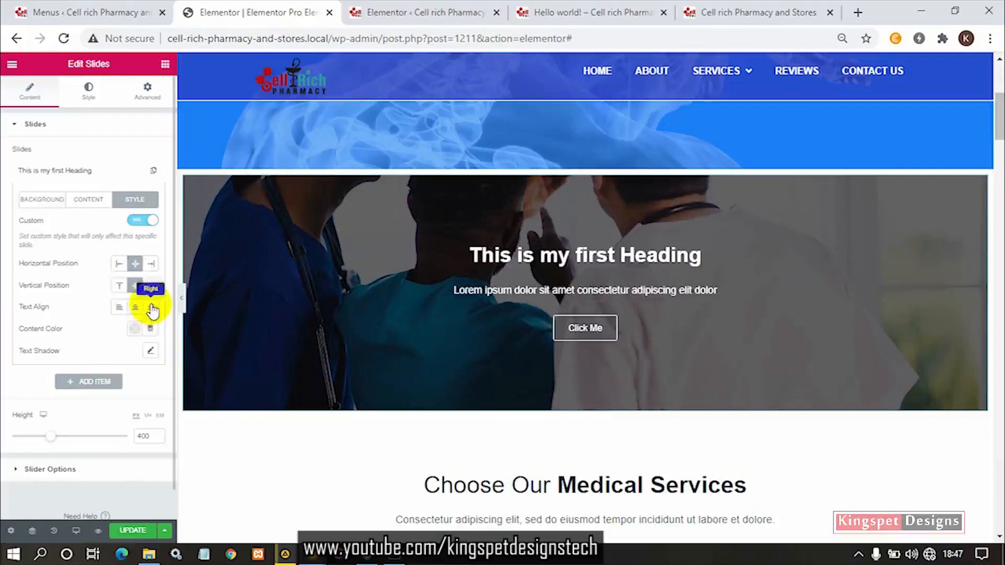
pyautogui.click(152, 309)
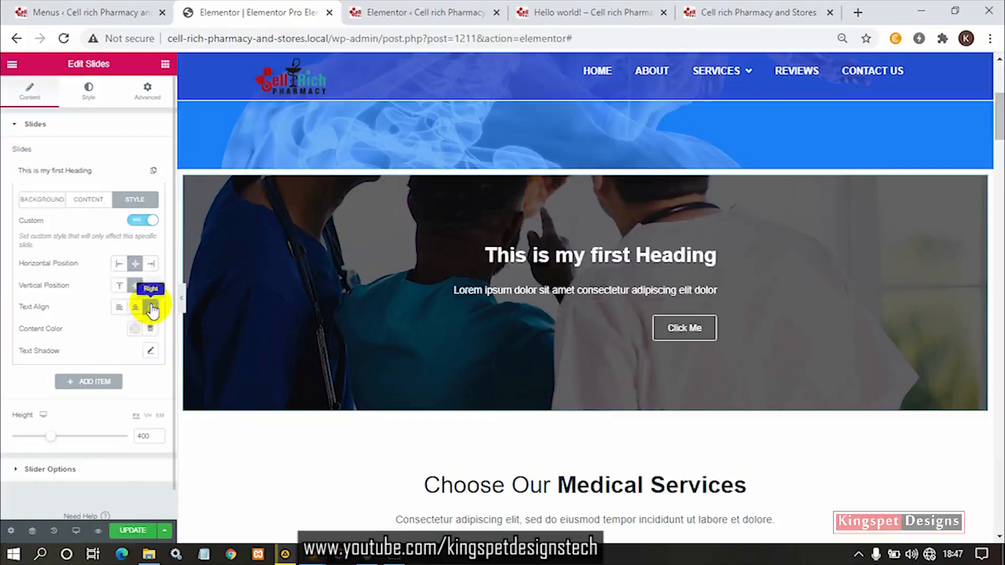
pyautogui.click(116, 311)
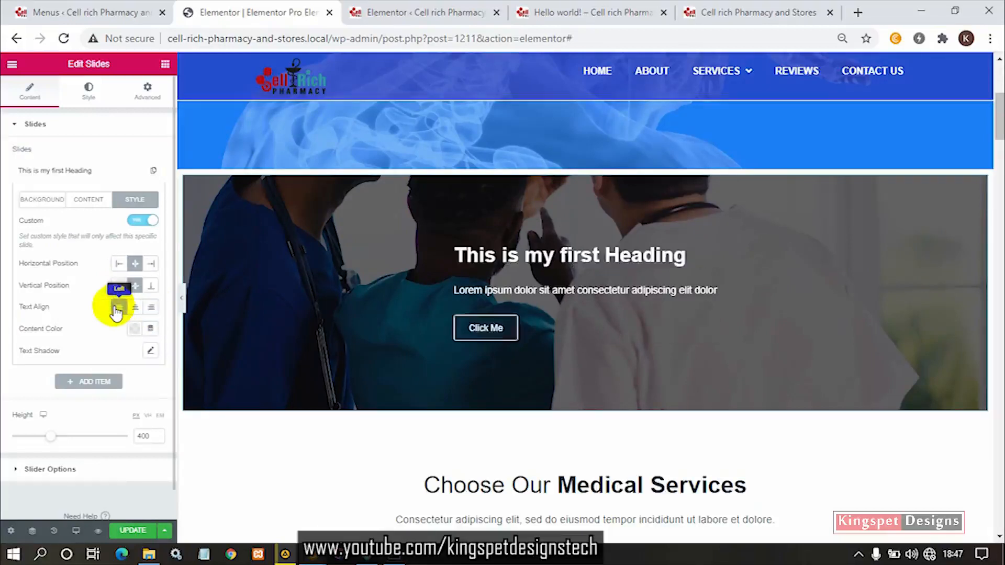
pyautogui.click(135, 309)
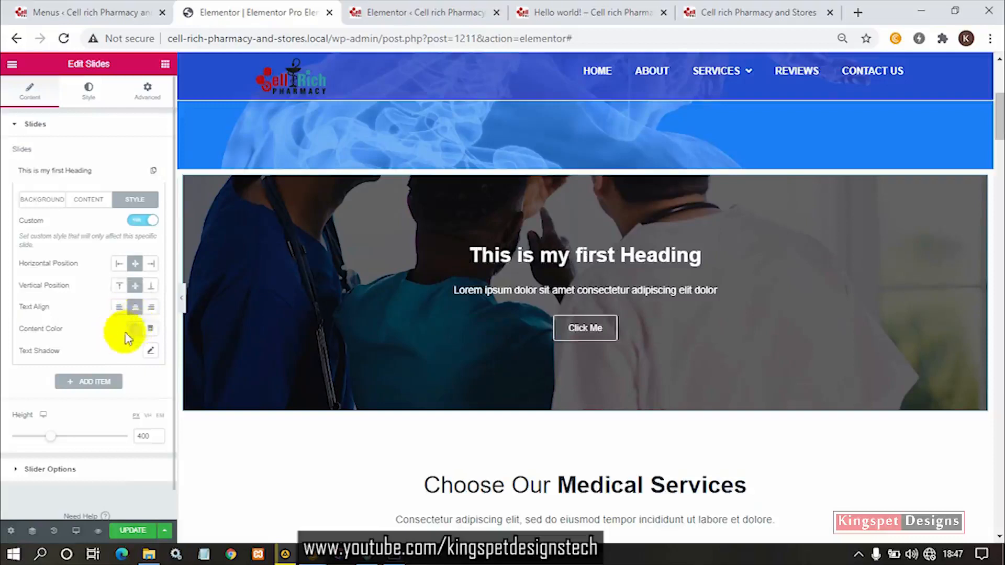
# - Try pink and light blue as the slide's content color, settling on white (#FFFFFF)
pyautogui.click(135, 330)
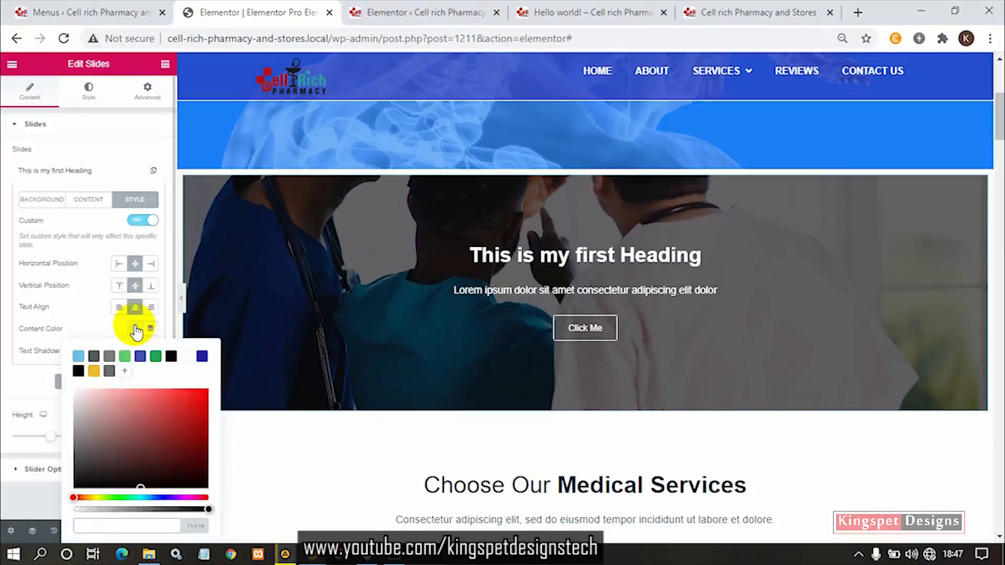
pyautogui.moveTo(132, 435); pyautogui.dragTo(103, 389)
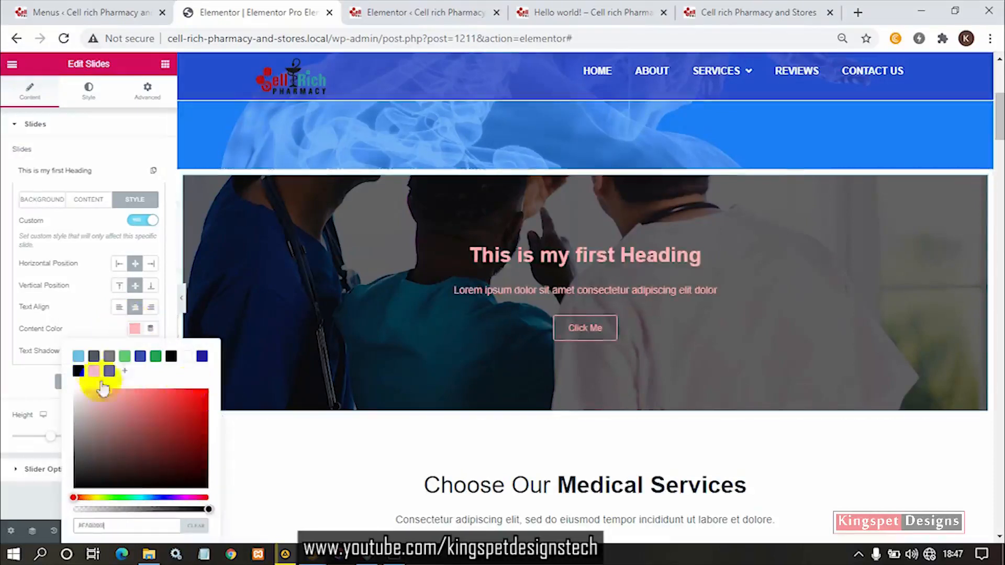
pyautogui.click(94, 372)
pyautogui.moveTo(187, 402)
pyautogui.mouseDown()
pyautogui.moveTo(132, 441)
pyautogui.moveTo(225, 399)
pyautogui.moveTo(220, 419)
pyautogui.moveTo(209, 378)
pyautogui.moveTo(137, 422)
pyautogui.moveTo(32, 348)
pyautogui.mouseUp()
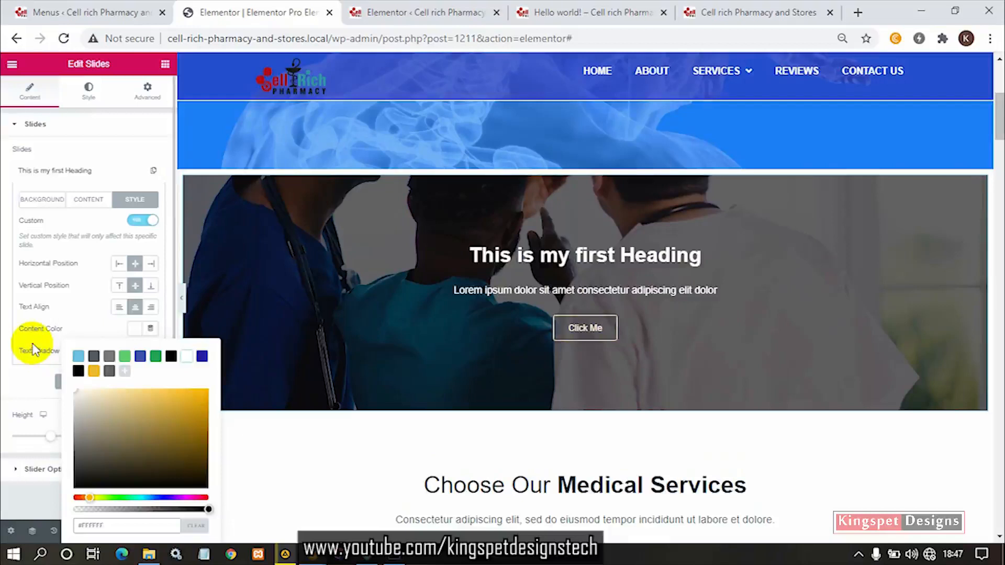
pyautogui.click(79, 357)
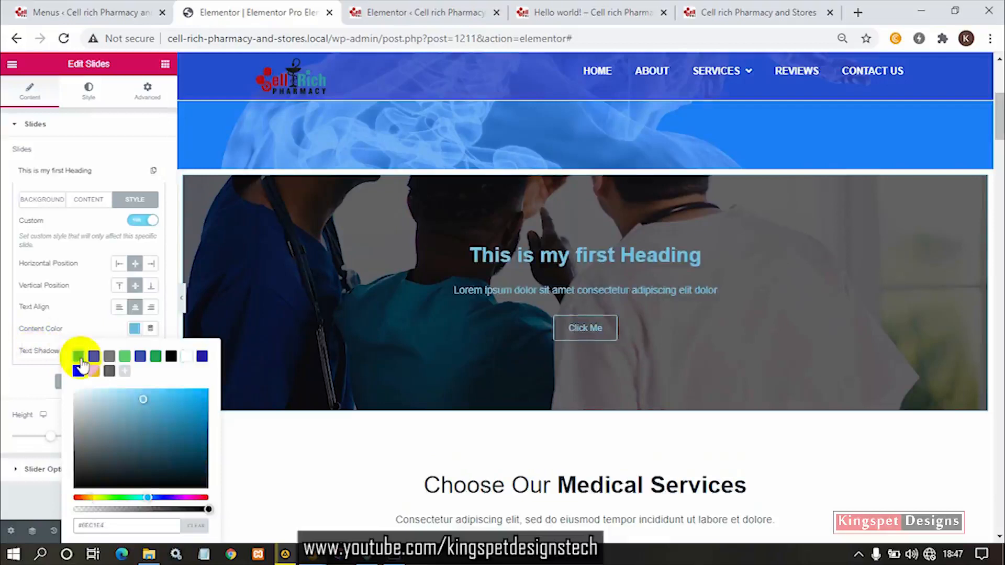
pyautogui.moveTo(115, 432); pyautogui.dragTo(47, 327)
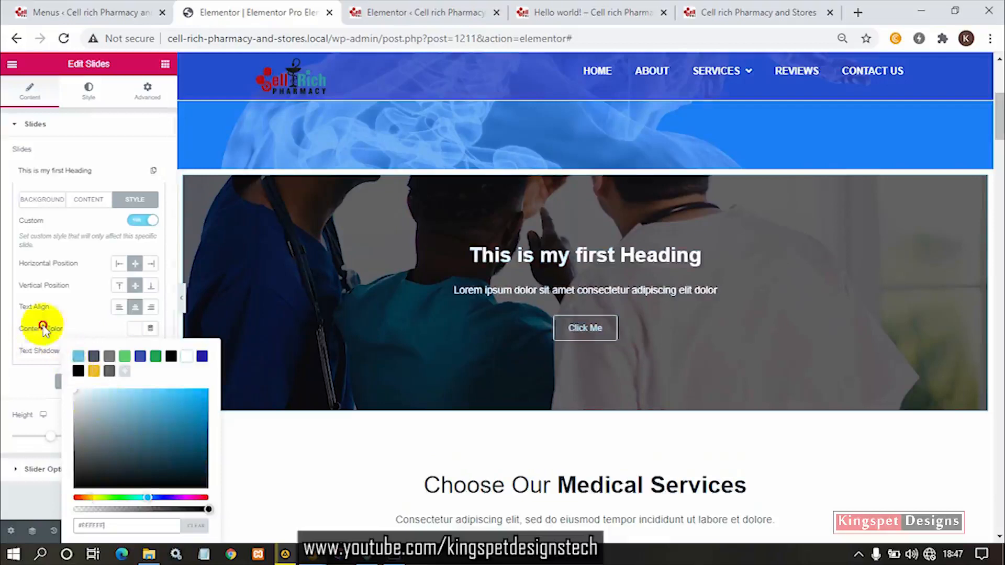
pyautogui.click(83, 306)
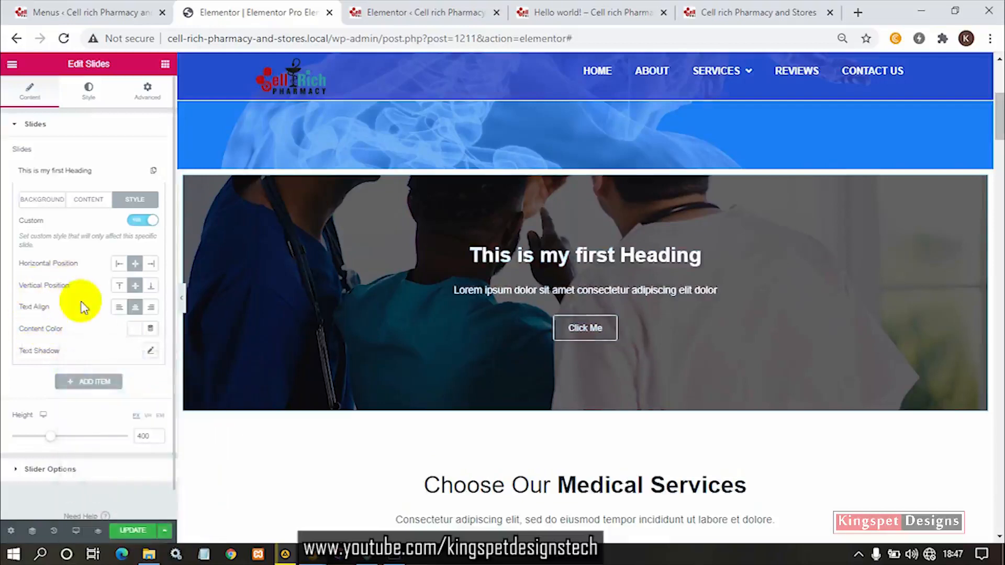
# - Try orange and black text shadow colors on the slide's content, and reset the text shadow to its default
pyautogui.click(150, 350)
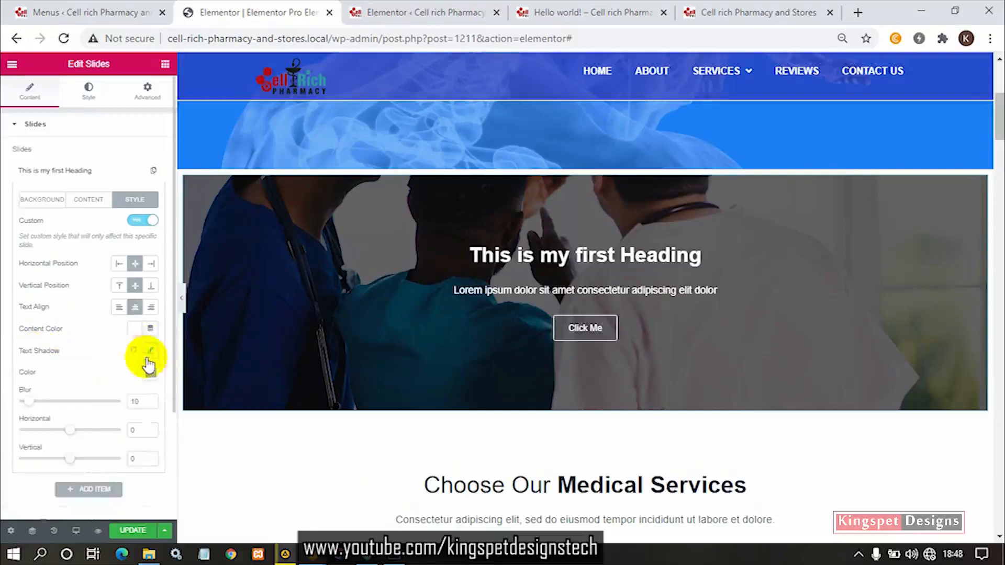
pyautogui.click(151, 373)
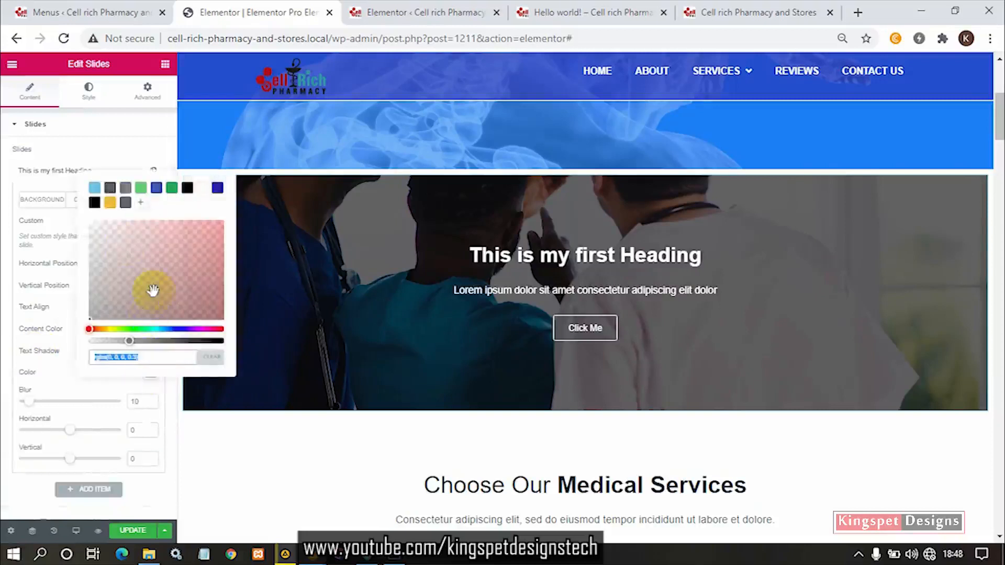
pyautogui.click(109, 206)
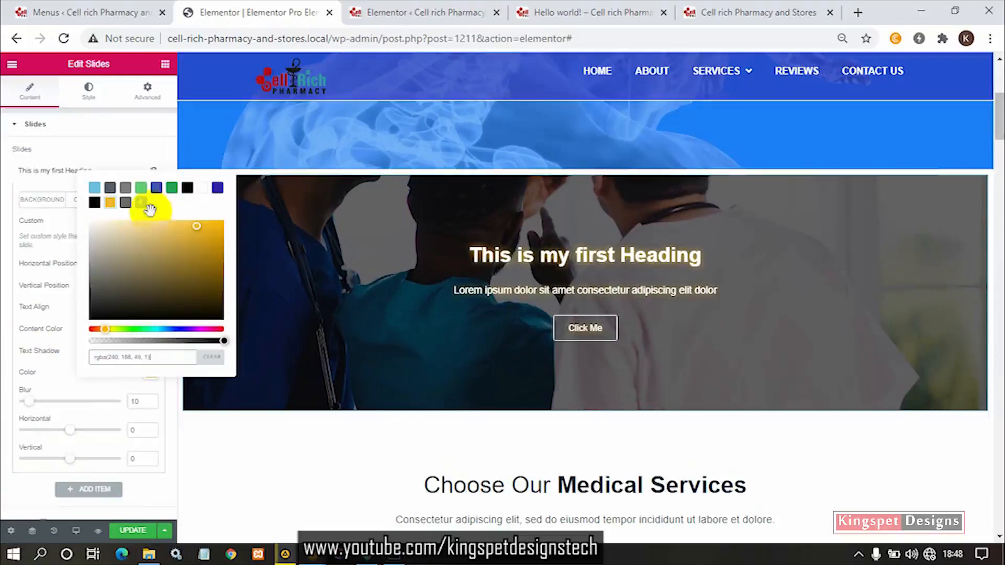
pyautogui.click(216, 247)
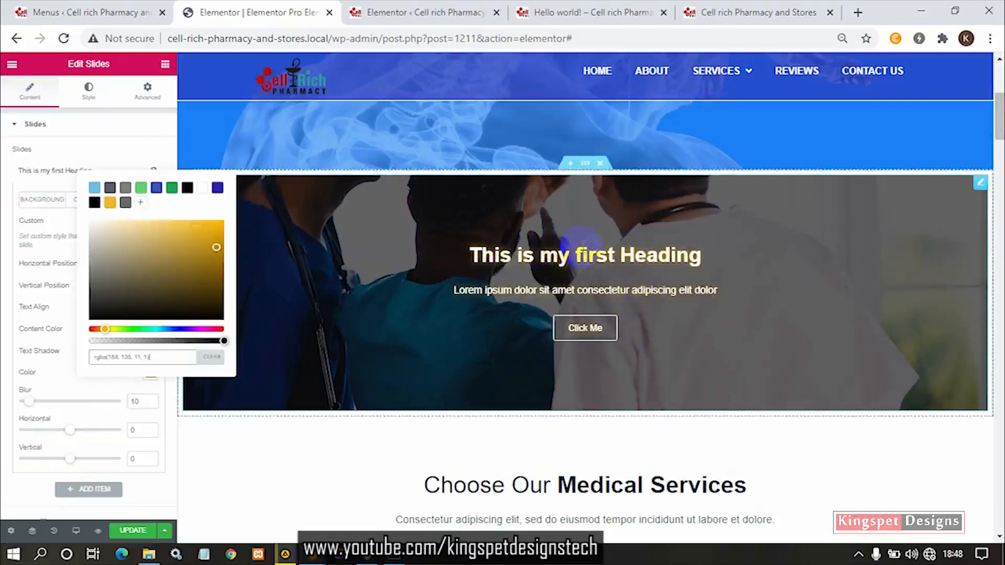
pyautogui.click(211, 318)
pyautogui.moveTo(173, 297); pyautogui.dragTo(2, 368)
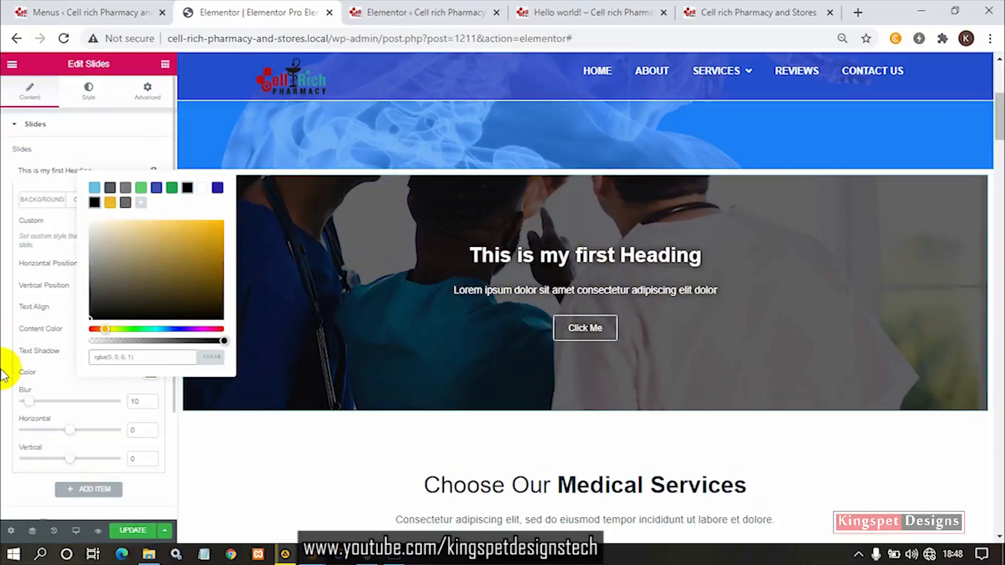
pyautogui.click(61, 381)
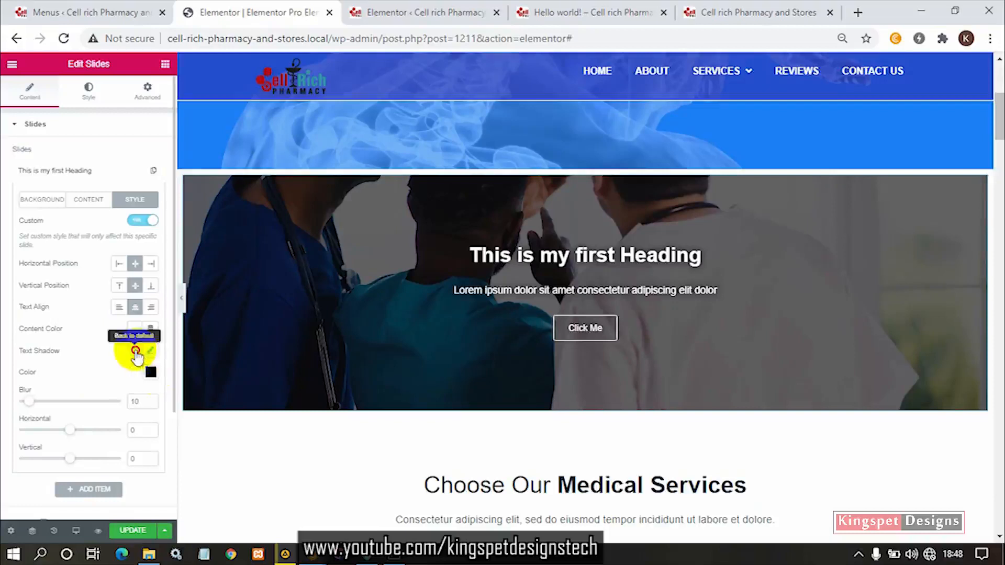
pyautogui.click(136, 351)
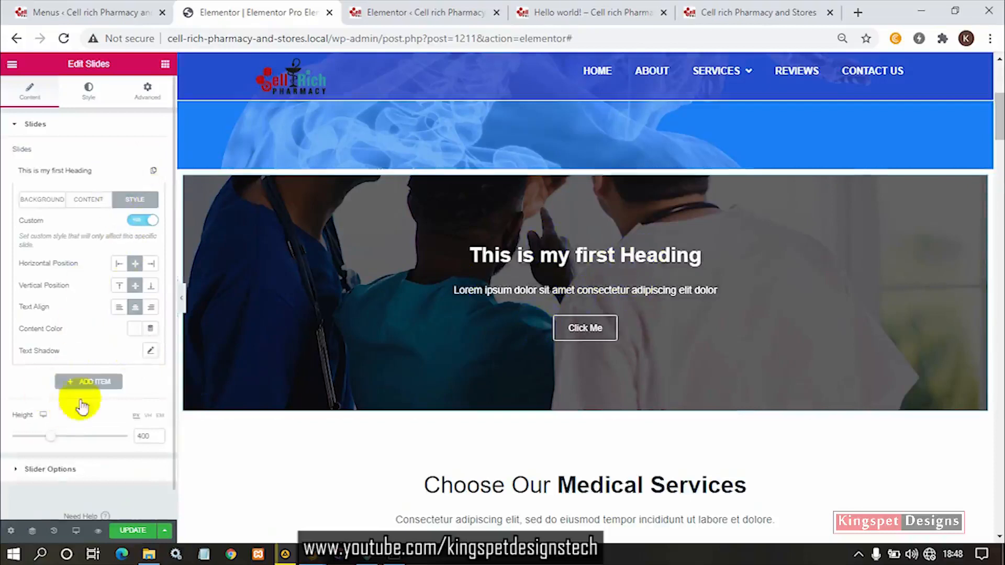
# - Add a second slide to the slider after "This is my first Heading"
pyautogui.click(51, 137)
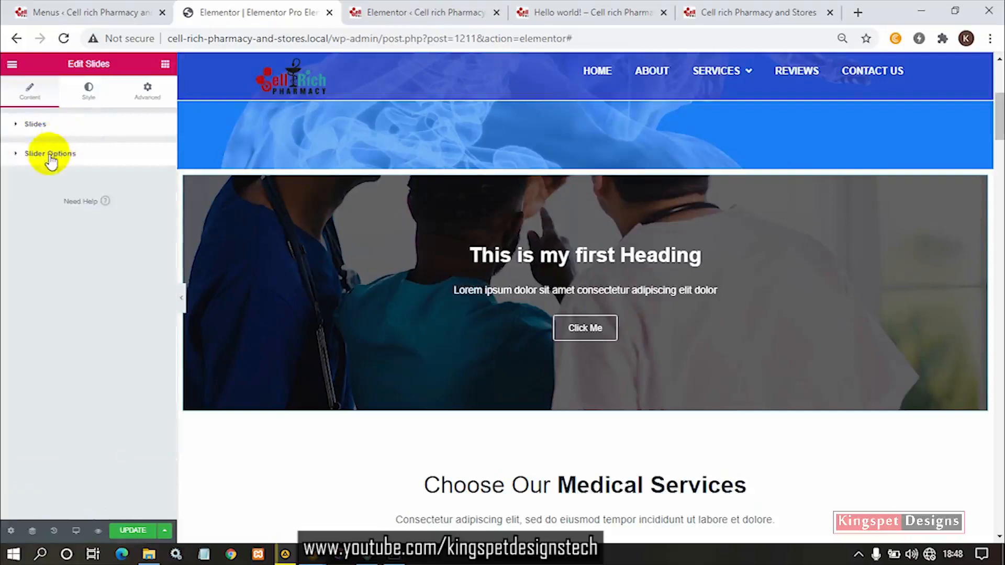
pyautogui.click(52, 129)
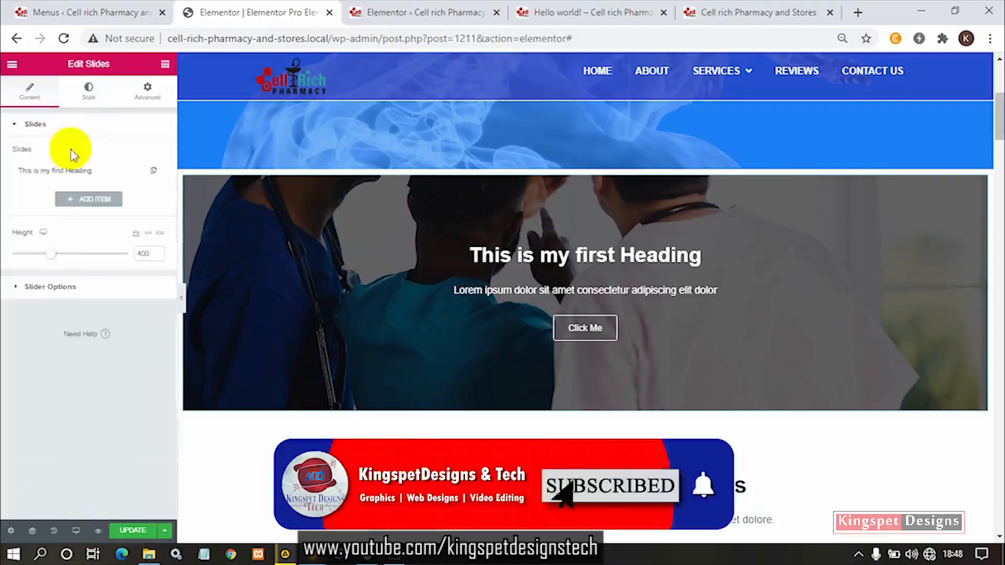
pyautogui.click(40, 137)
pyautogui.click(38, 129)
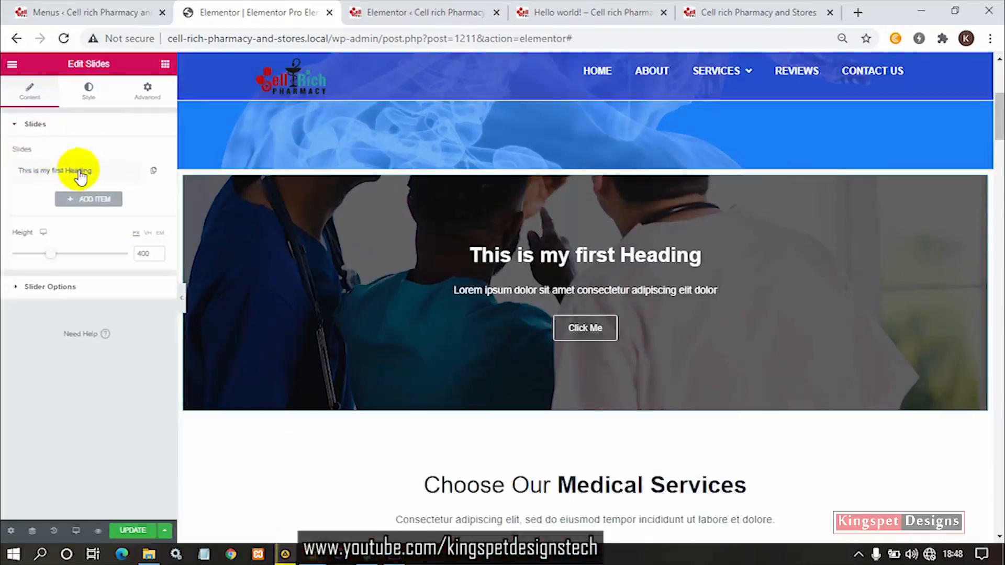
pyautogui.click(89, 199)
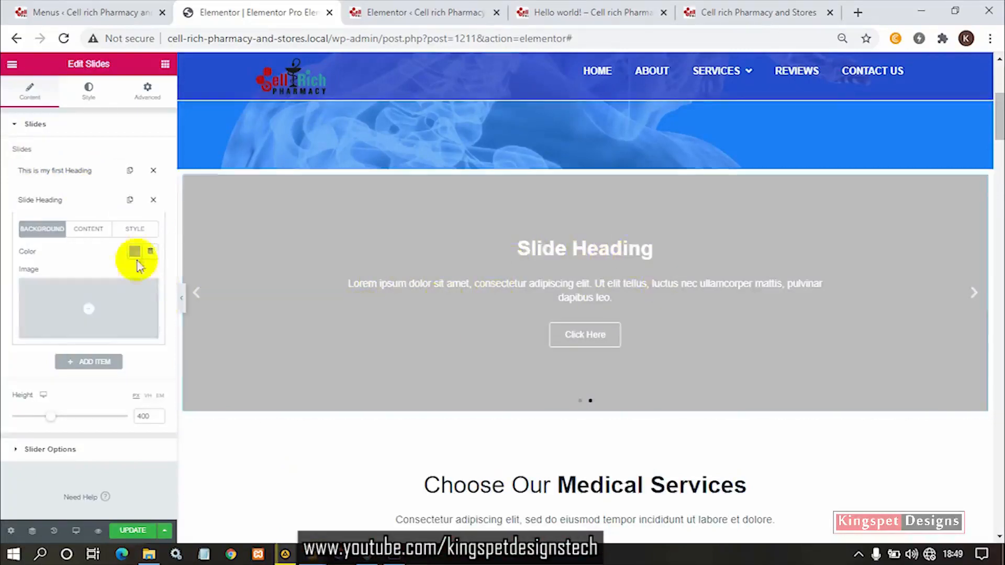
pyautogui.moveTo(134, 306)
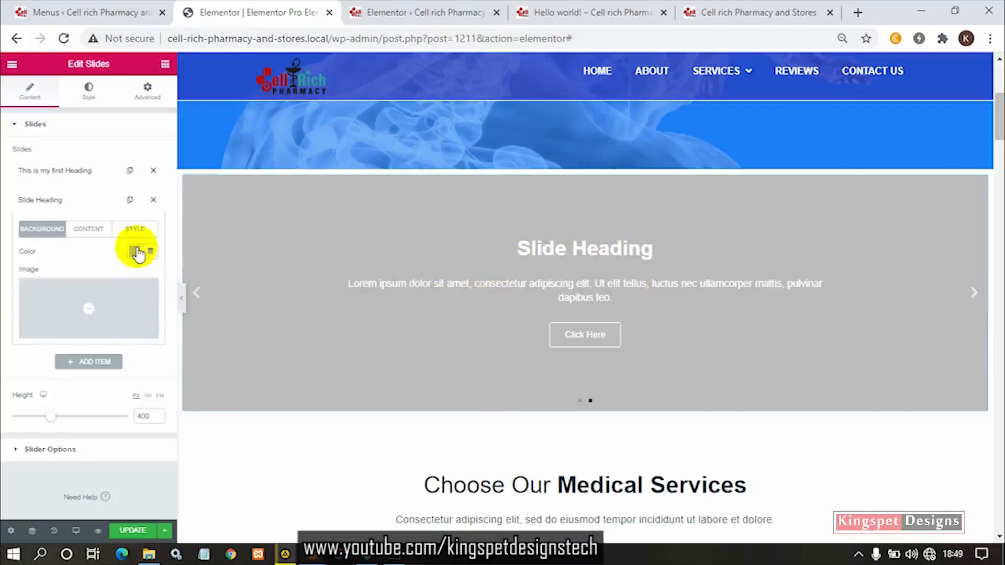
# - Try red as the background color of the new "Slide Heading" slide and check it in the slider
pyautogui.click(138, 254)
pyautogui.click(198, 320)
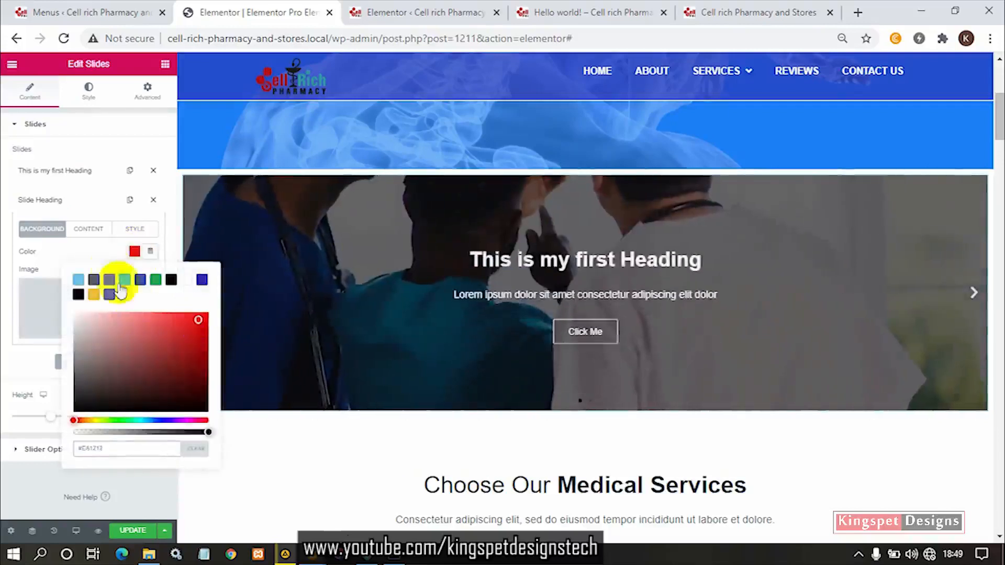
pyautogui.click(108, 249)
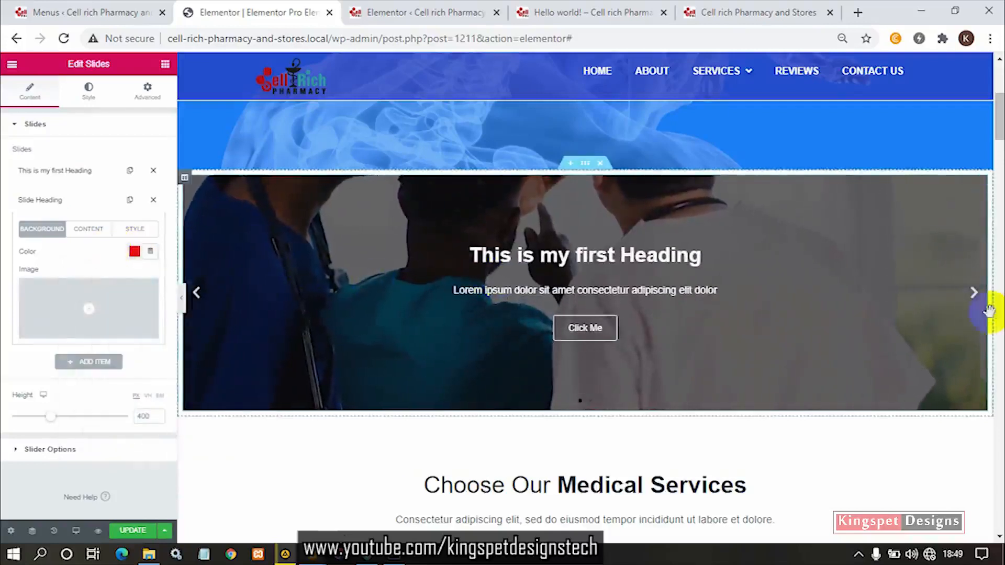
pyautogui.click(973, 294)
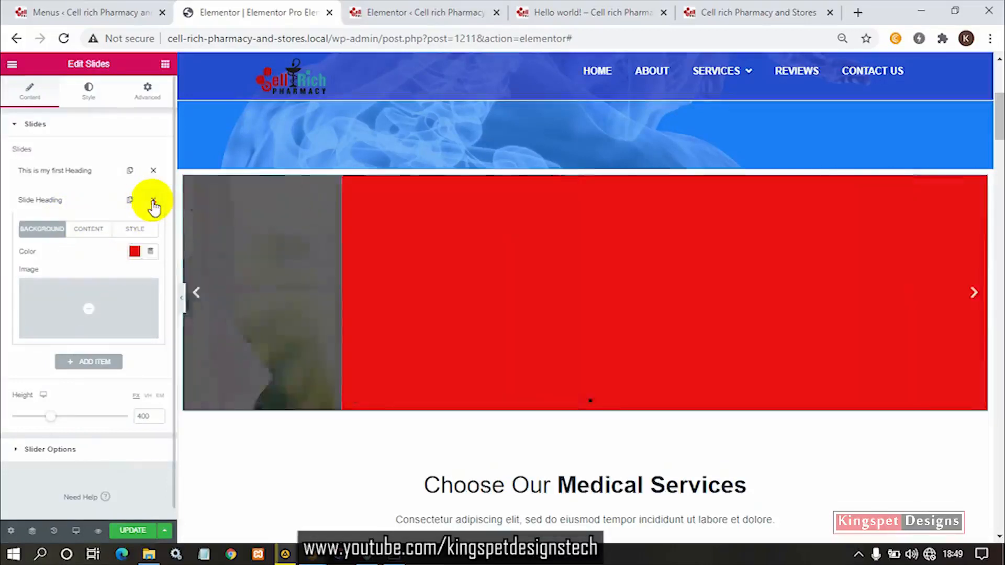
# - Delete the "Slide Heading" slide and duplicate the "This is my first Heading" slide in its place
pyautogui.click(153, 201)
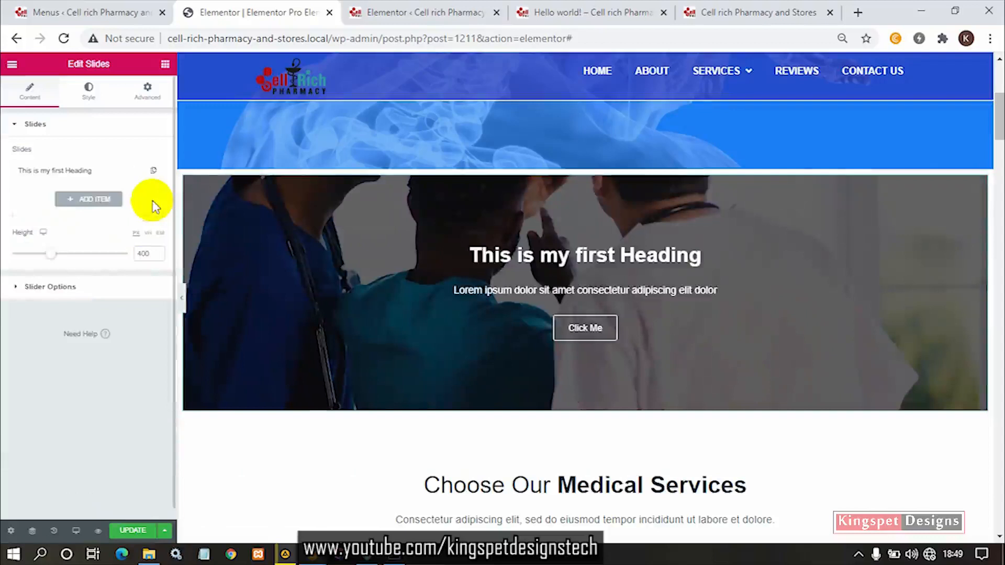
pyautogui.click(154, 171)
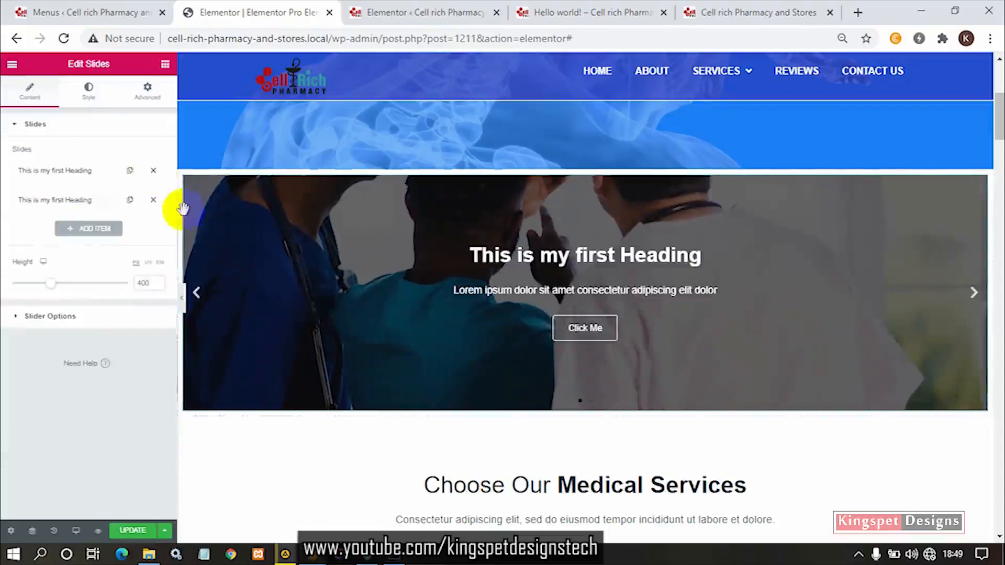
# - Replace the duplicated slide's background image with antibiotics-1782433_1920.jpg from the media library
pyautogui.click(78, 201)
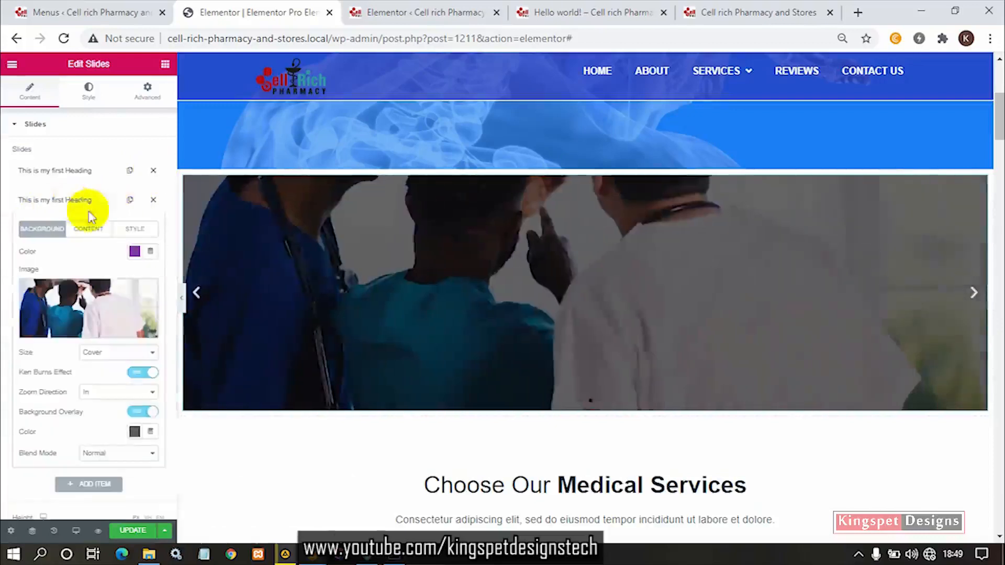
pyautogui.click(105, 305)
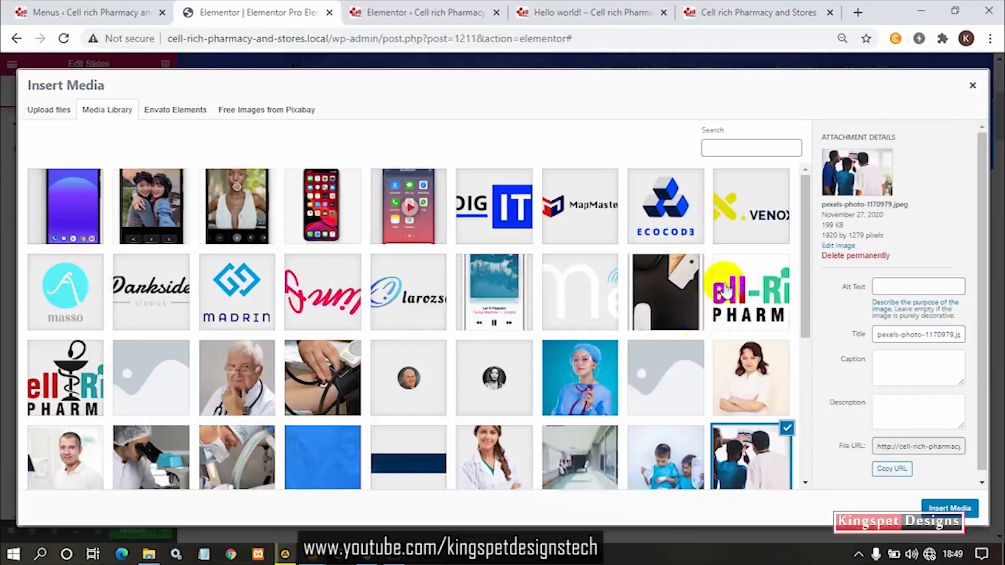
pyautogui.click(683, 461)
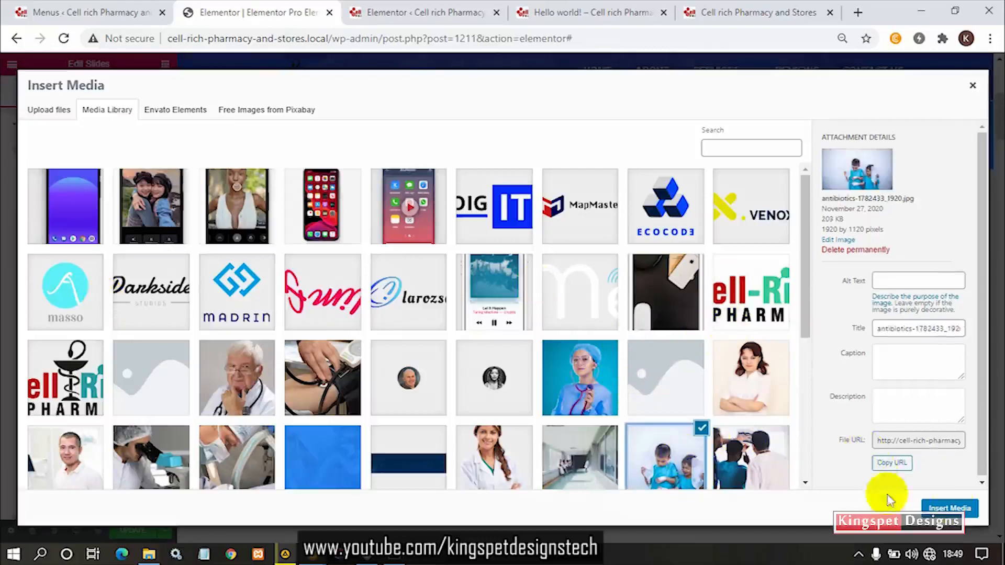
pyautogui.click(948, 507)
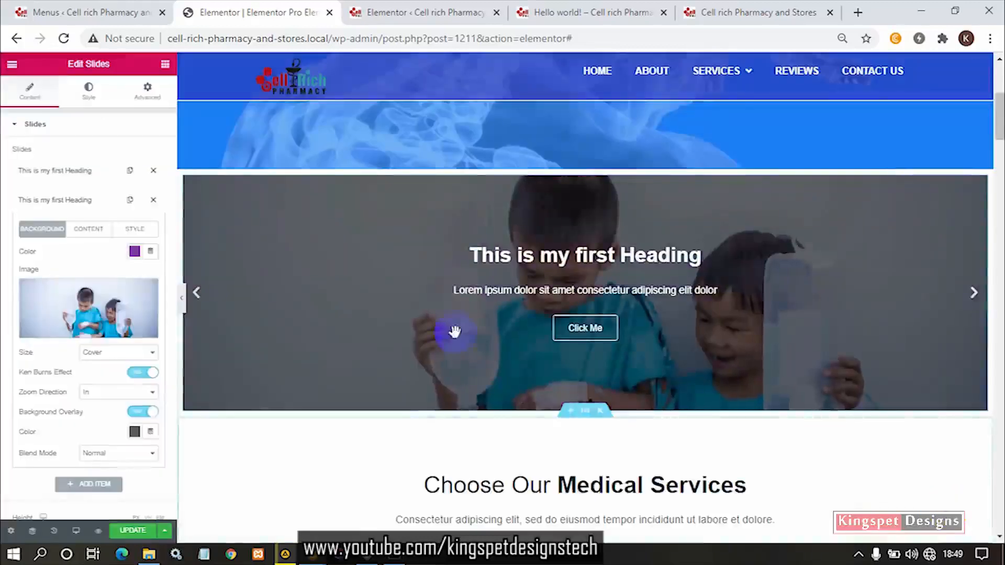
# - Change the second slide's title to "This is my Second Heading" and collapse its settings
pyautogui.click(88, 230)
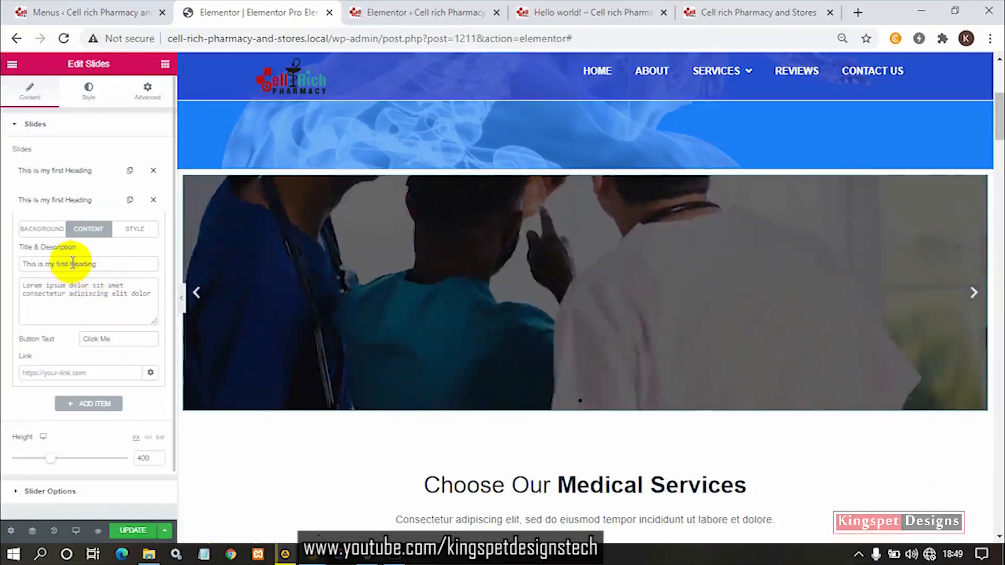
pyautogui.doubleClick(61, 264)
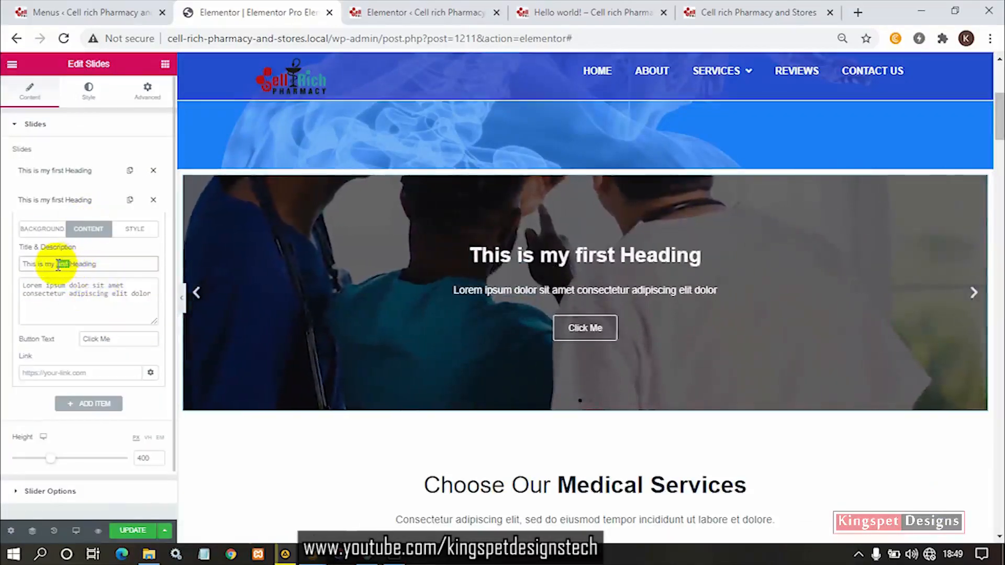
pyautogui.write('Second')
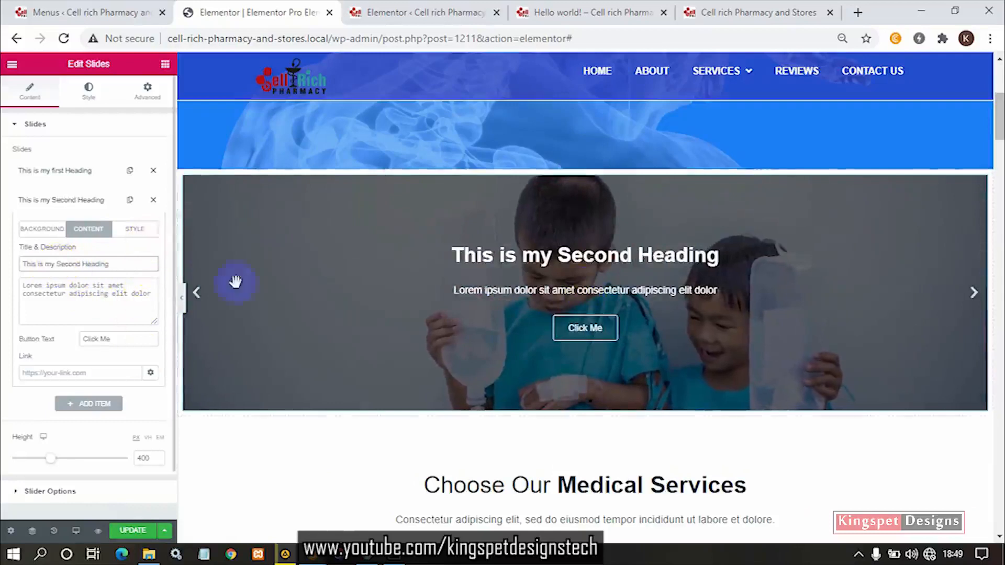
pyautogui.click(68, 204)
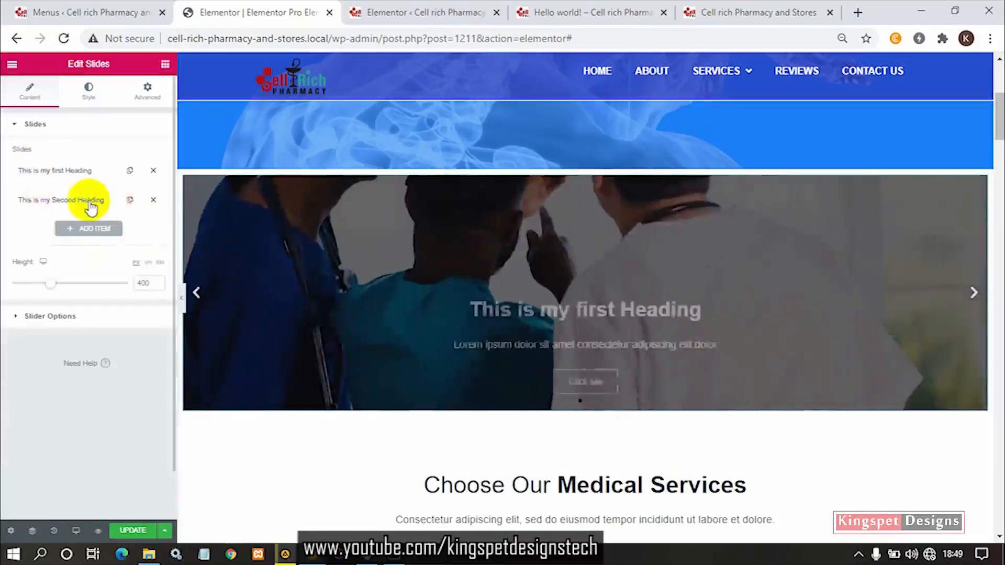
# - Duplicate the "This is my Second Heading" slide and set the copy's background image to dental-bg.jpg from the media library
pyautogui.click(130, 200)
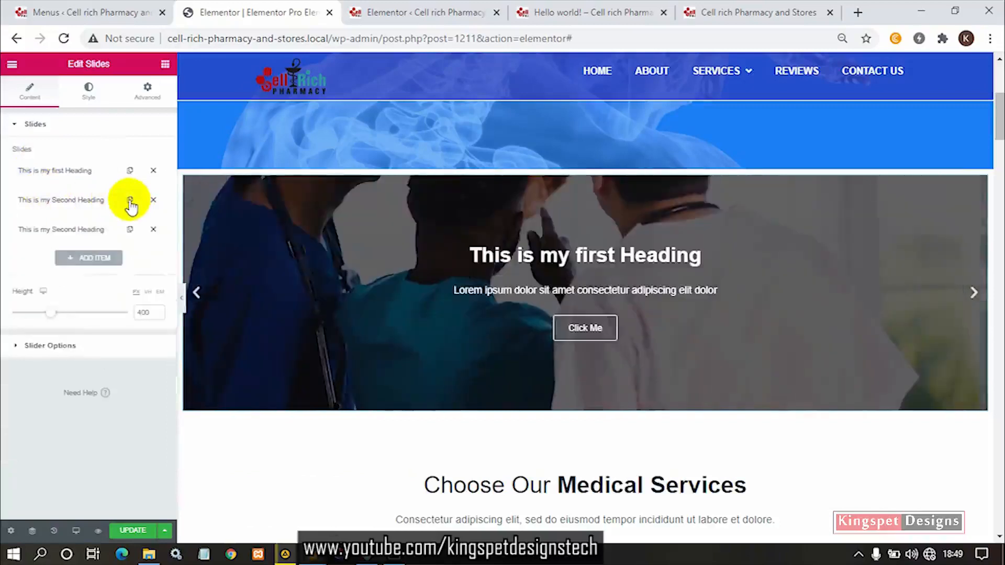
pyautogui.click(90, 230)
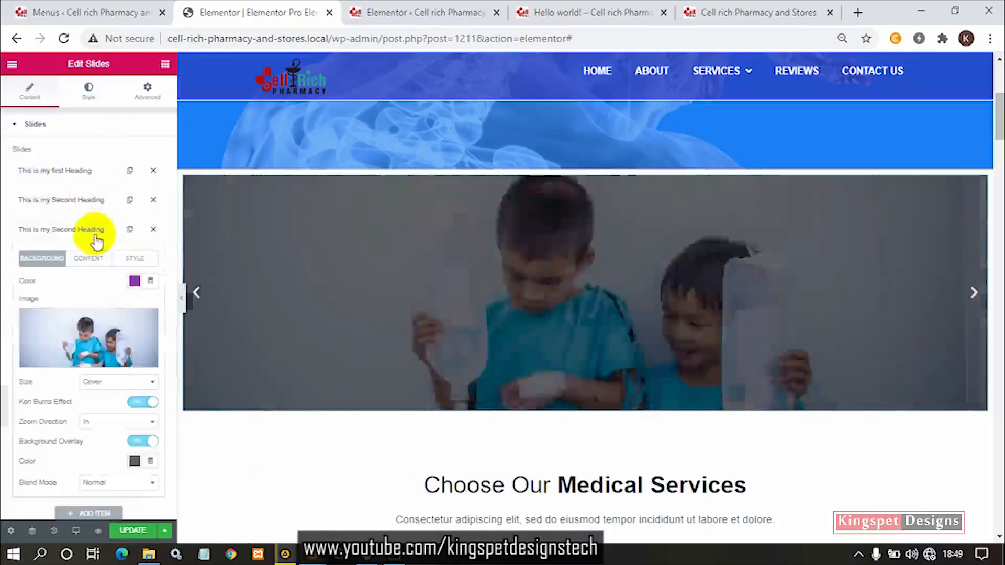
pyautogui.click(105, 326)
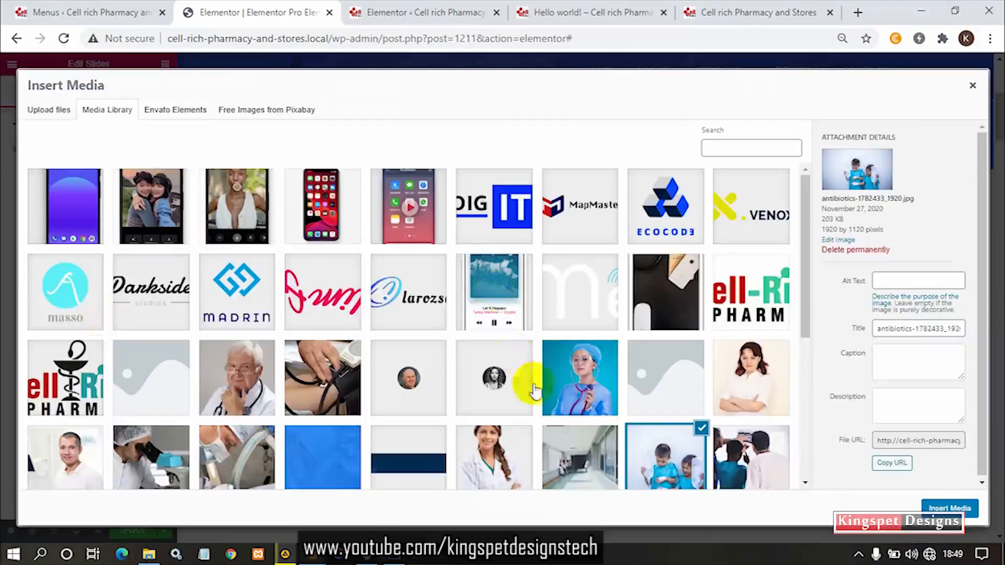
pyautogui.scroll(-3, 572, 437)
pyautogui.click(576, 348)
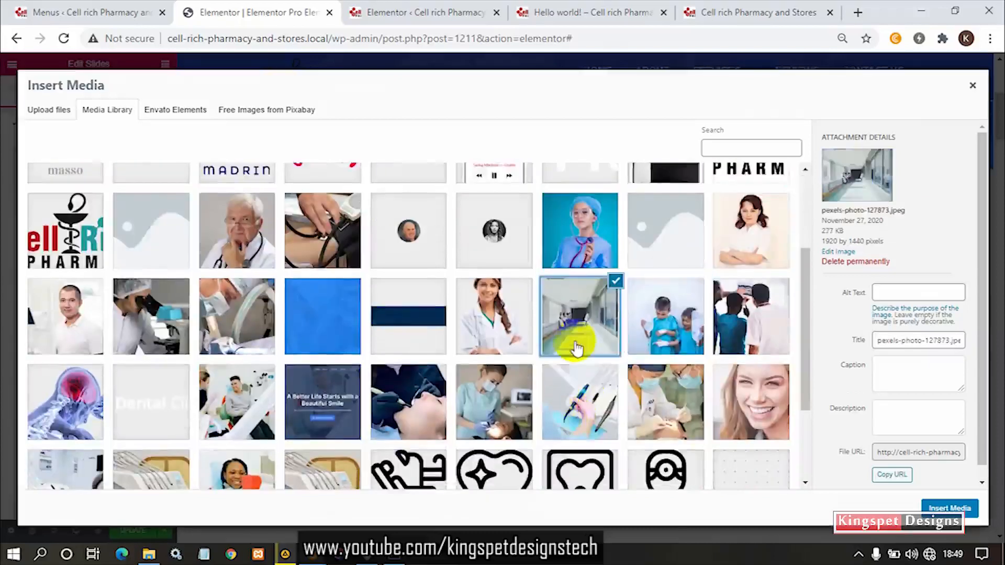
pyautogui.click(602, 398)
pyautogui.click(657, 399)
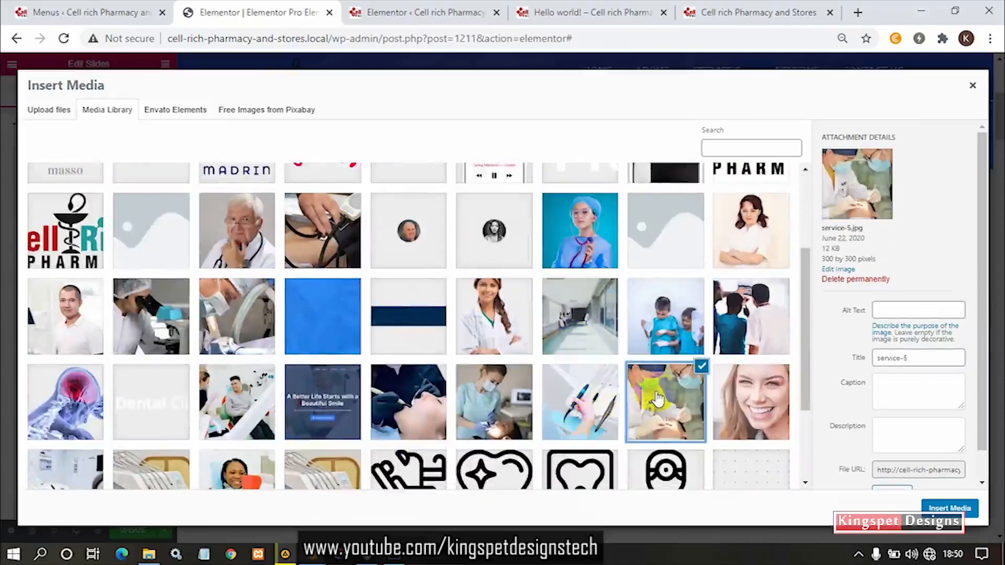
pyautogui.click(228, 421)
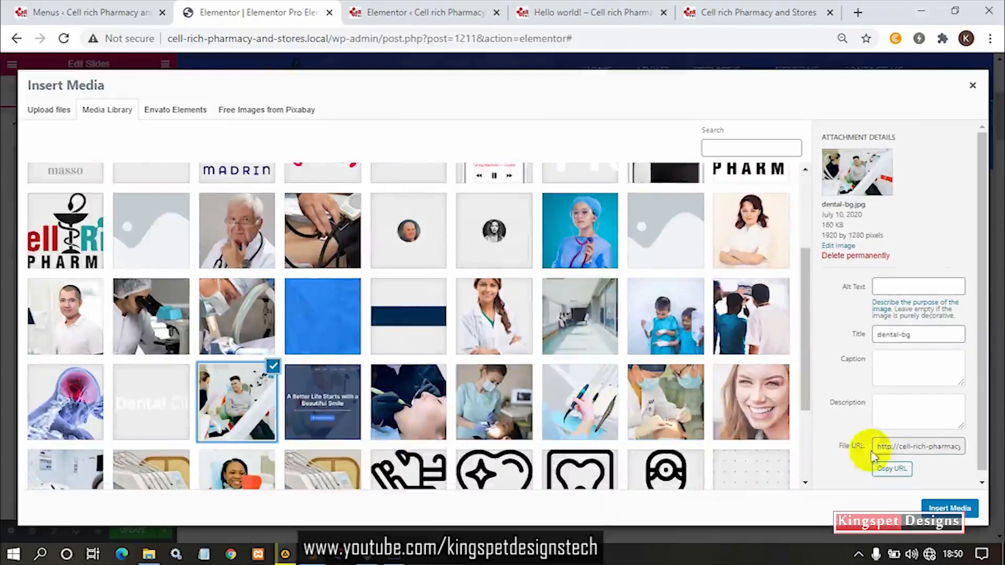
pyautogui.click(951, 508)
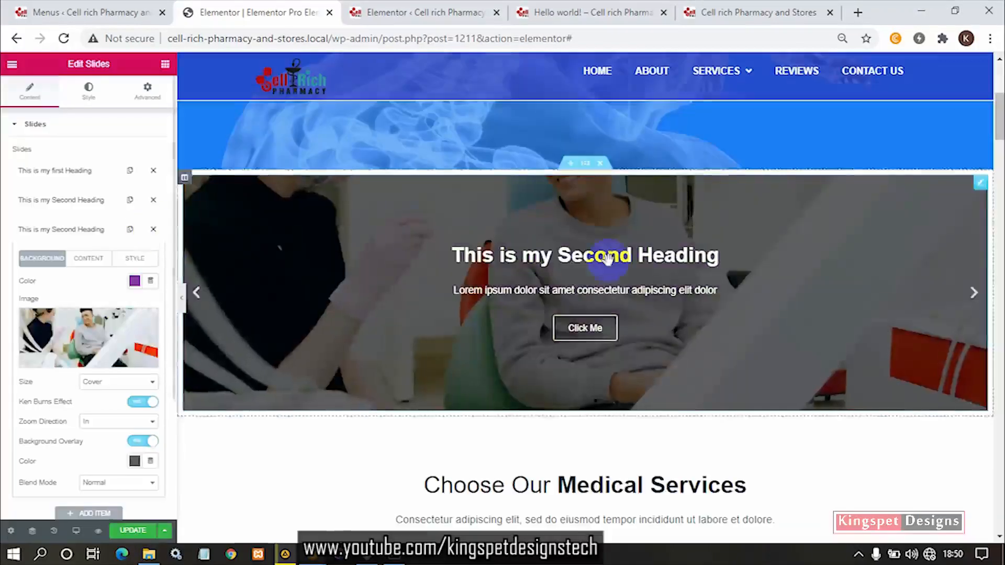
# - Change the third slide's title to "This is my third Heading" and collapse its settings
pyautogui.click(97, 262)
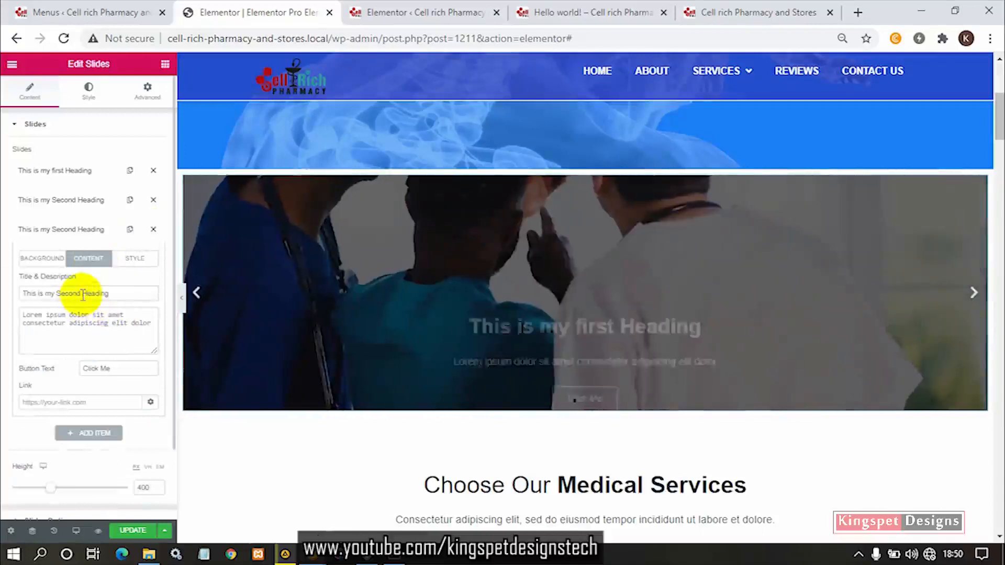
pyautogui.doubleClick(58, 296)
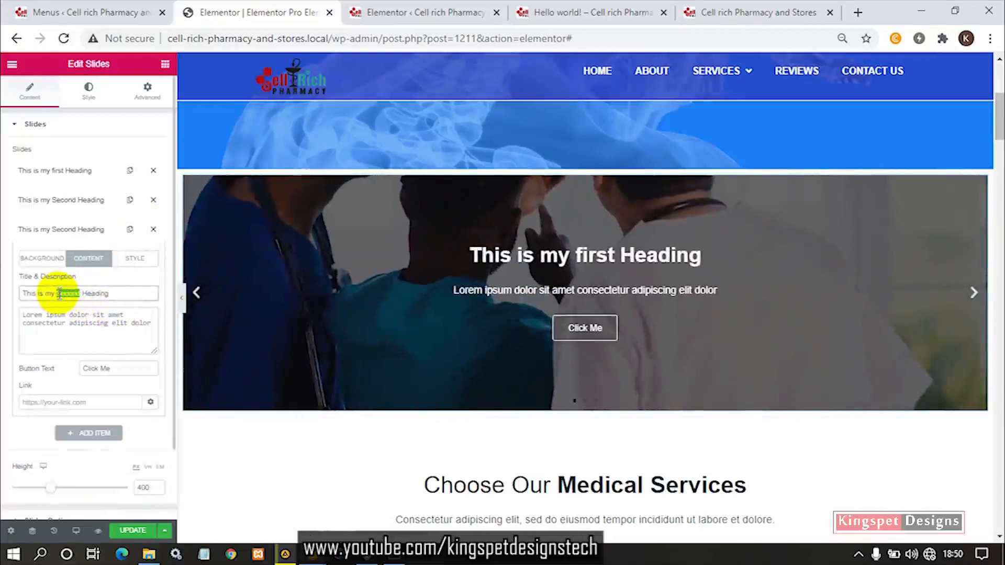
pyautogui.write('Th')
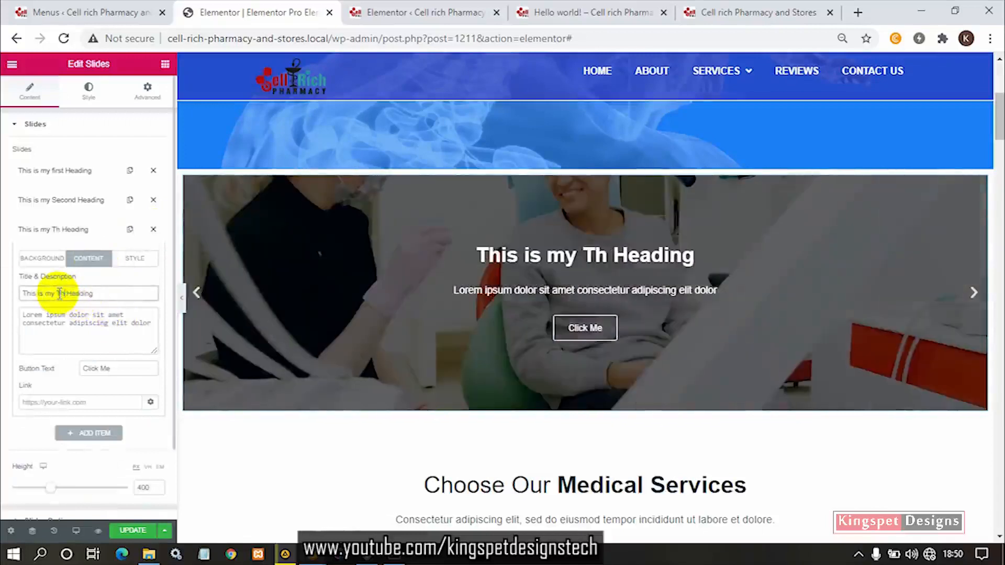
pyautogui.write('ird')
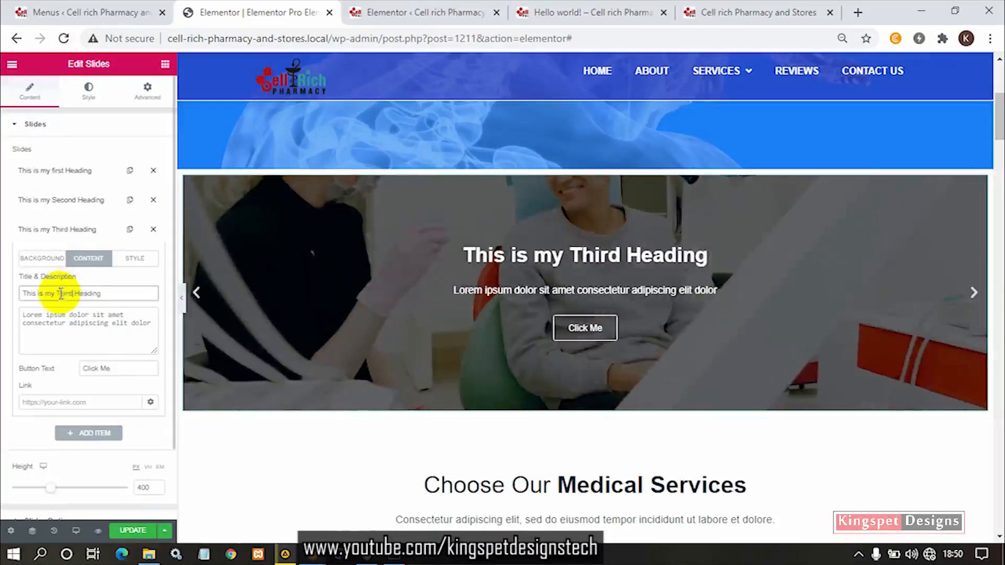
pyautogui.click(77, 233)
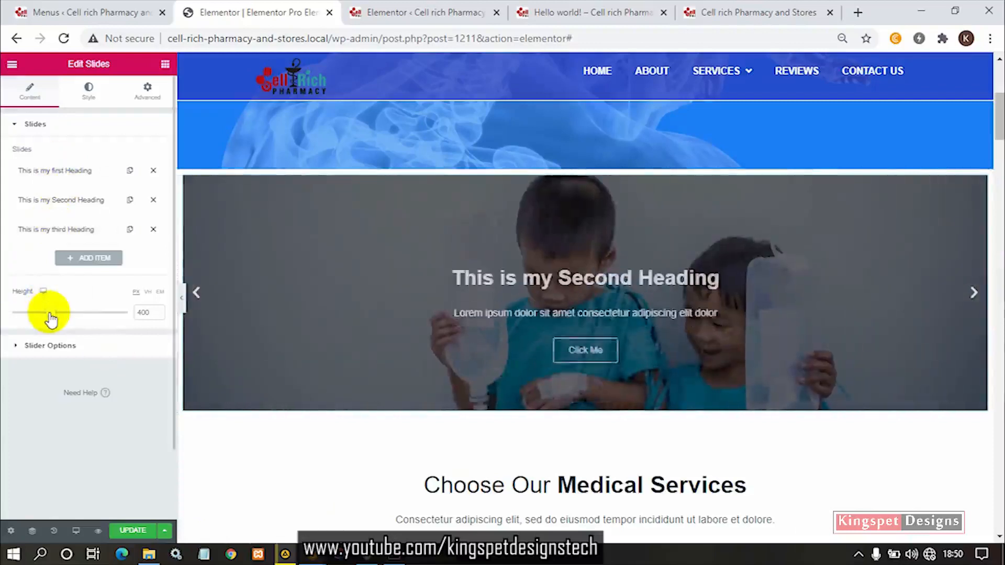
# - Set the slider's height to 550 px
pyautogui.moveTo(51, 313); pyautogui.dragTo(75, 314)
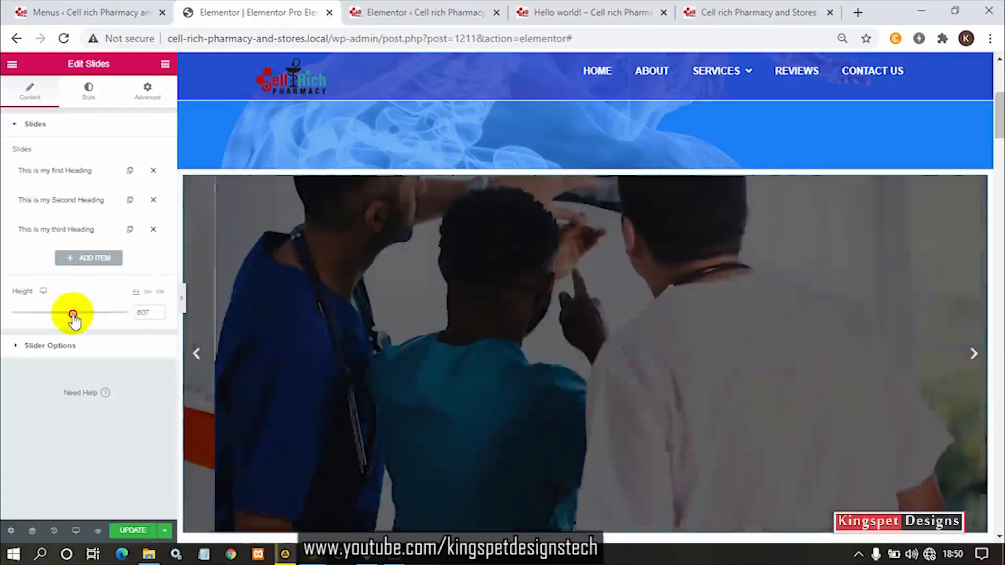
pyautogui.moveTo(73, 314); pyautogui.dragTo(70, 314)
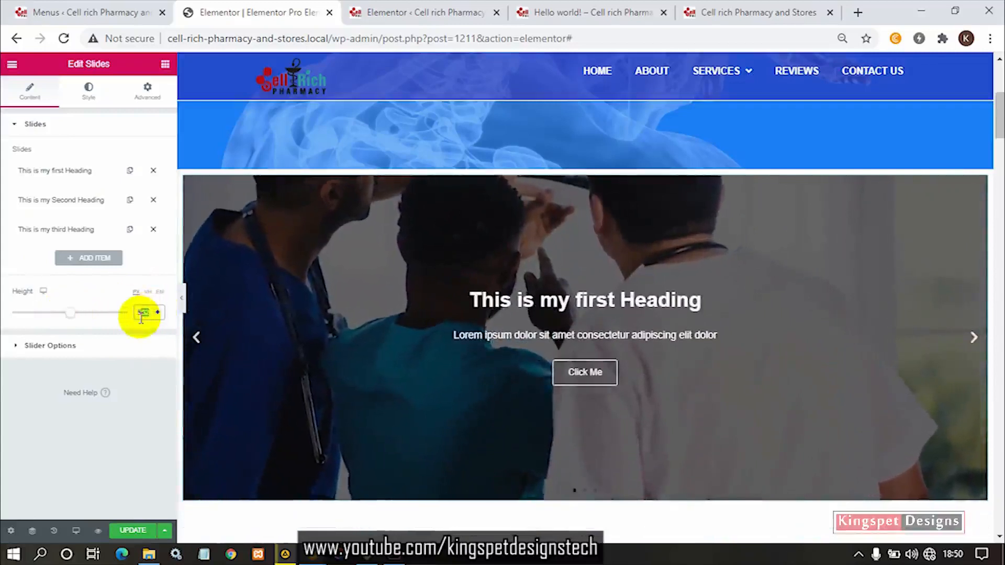
pyautogui.press('BackSpace')
pyautogui.write('0')
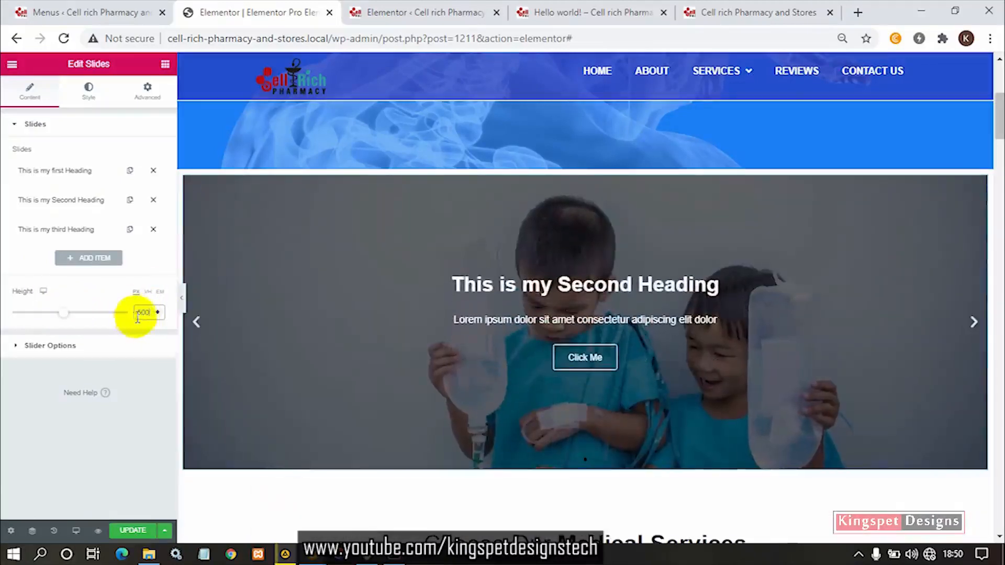
pyautogui.write('5')
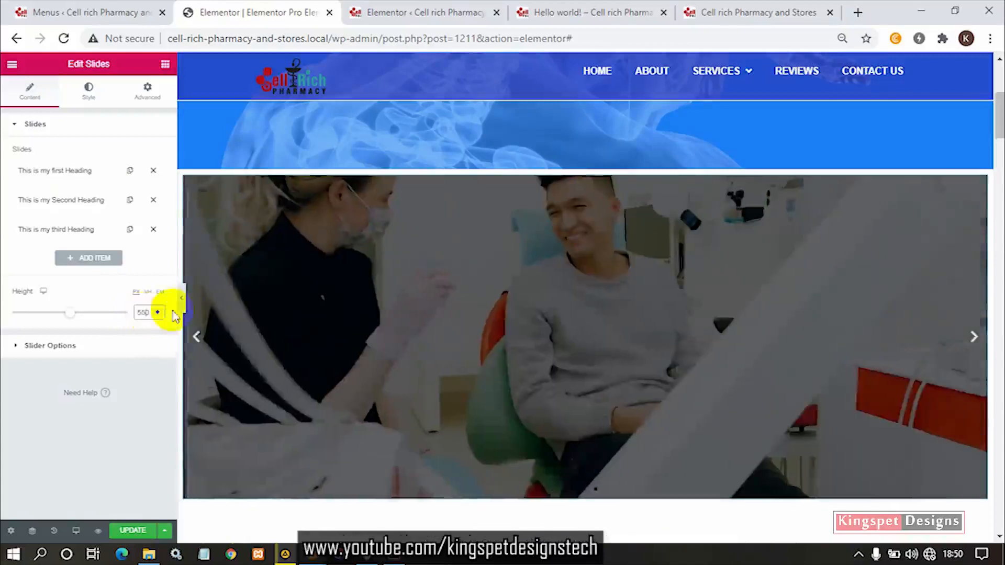
# - Preview the slider at full page width, advance through its slides, and return to the widget's settings
pyautogui.click(183, 303)
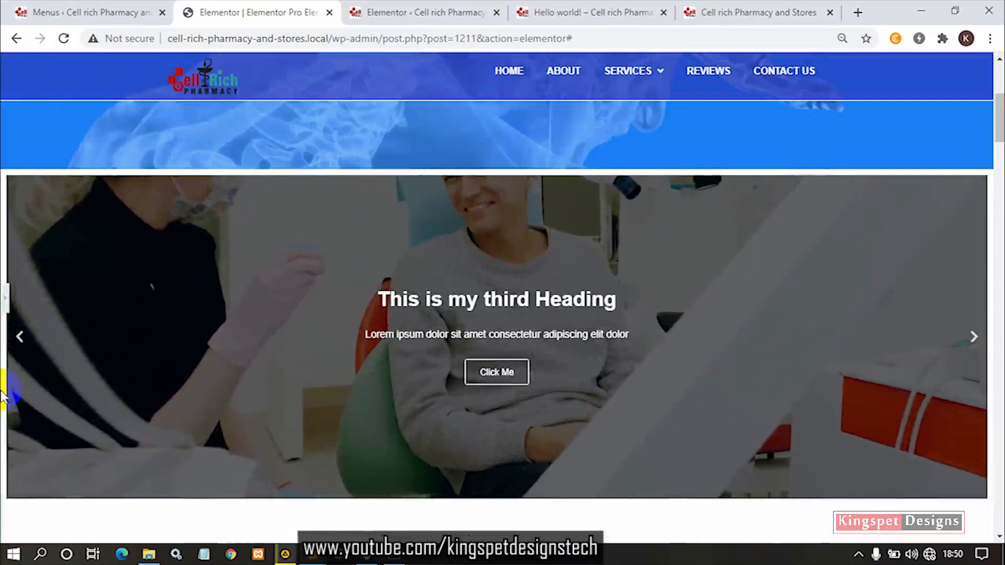
pyautogui.click(974, 335)
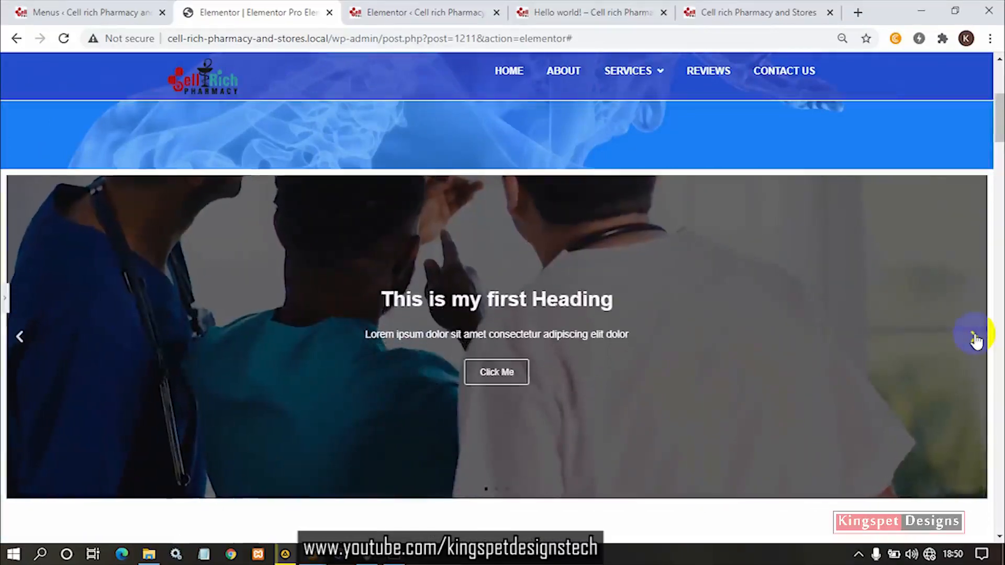
pyautogui.click(973, 336)
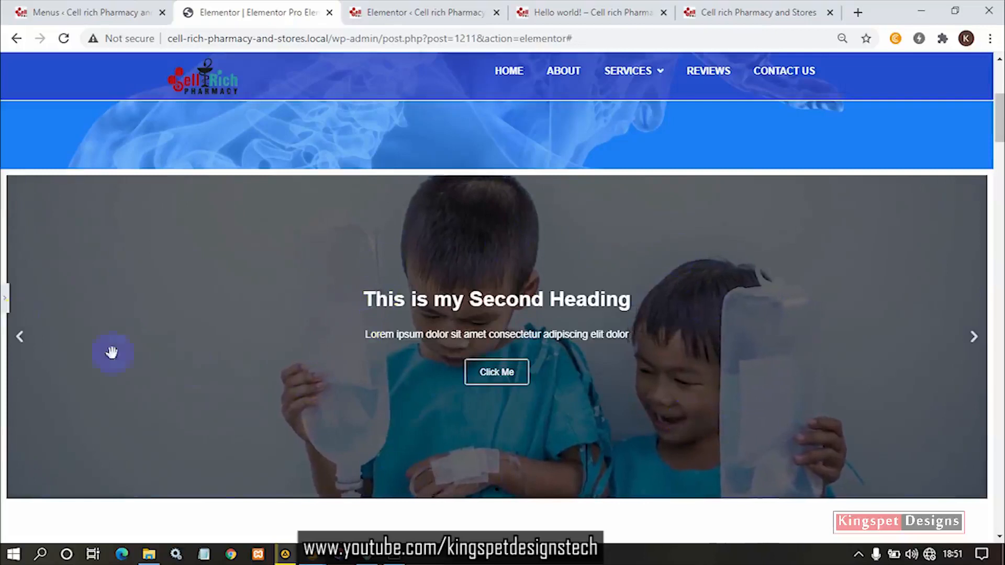
pyautogui.click(4, 302)
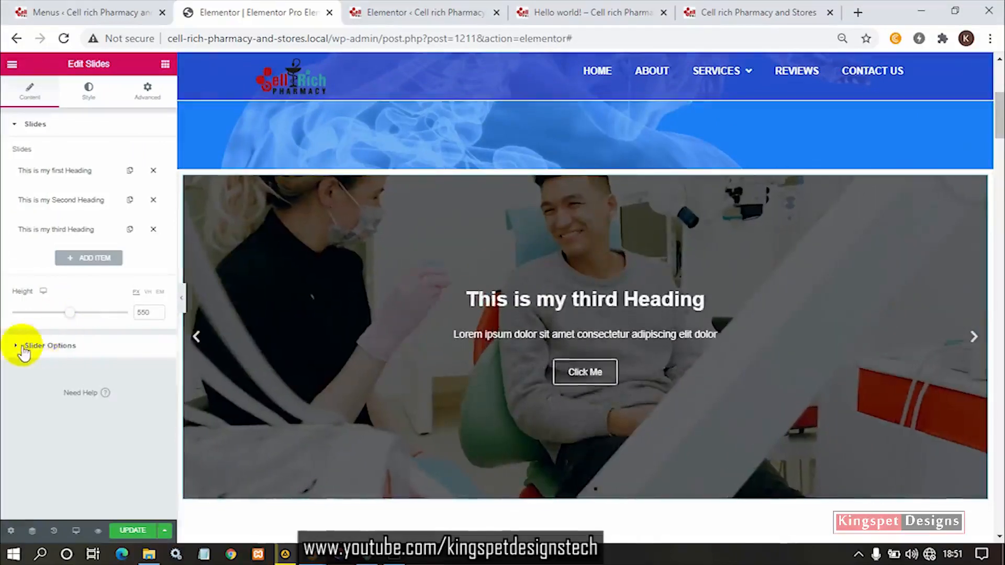
# - Open the slider options and set the slider's navigation to Dots
pyautogui.click(22, 347)
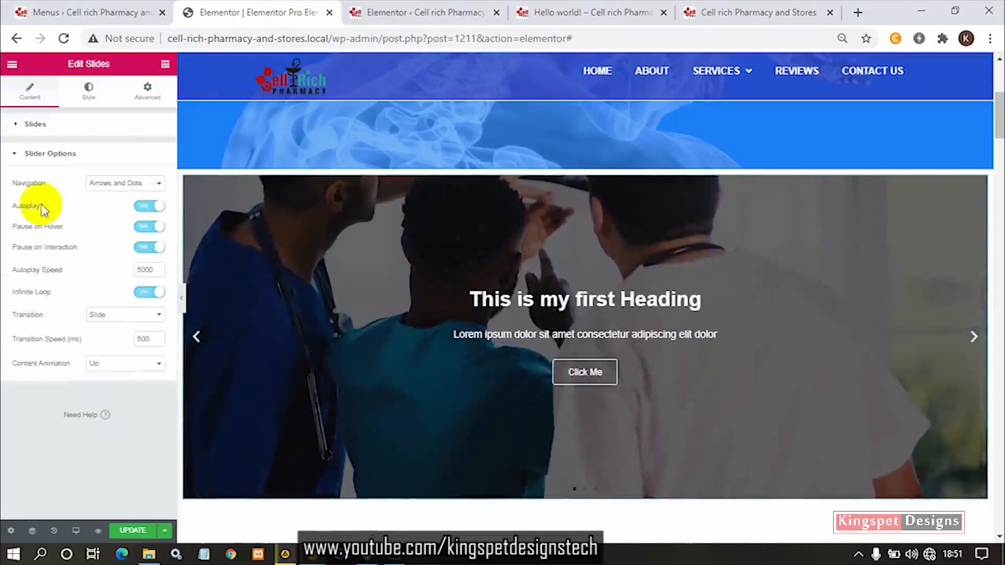
pyautogui.click(117, 184)
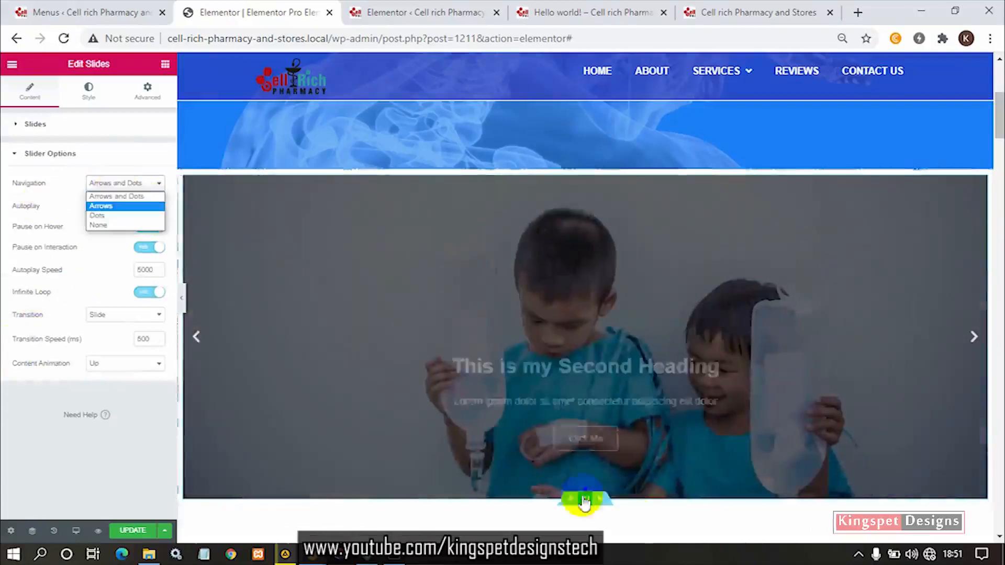
pyautogui.scroll(-4, 586, 470)
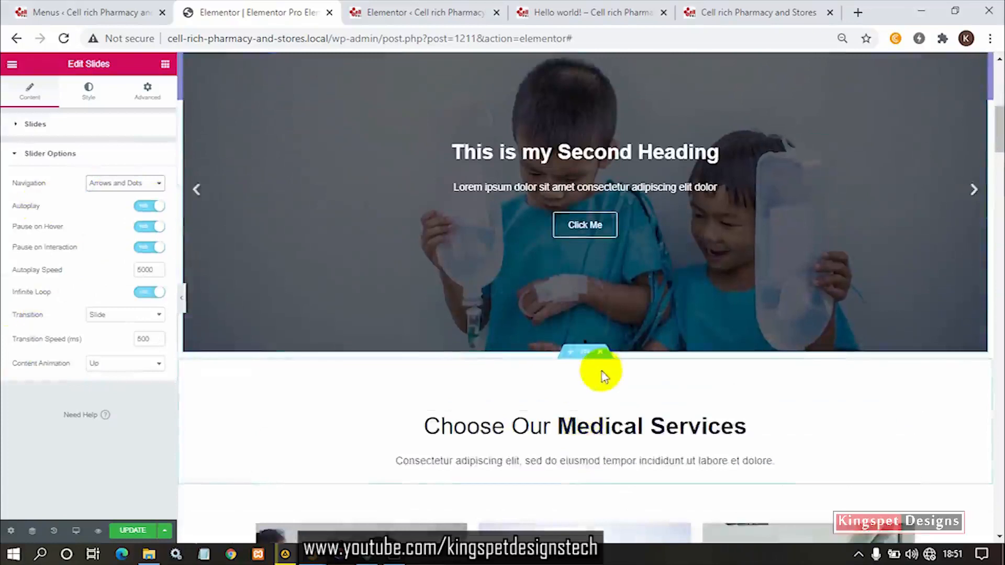
pyautogui.scroll(2, 603, 374)
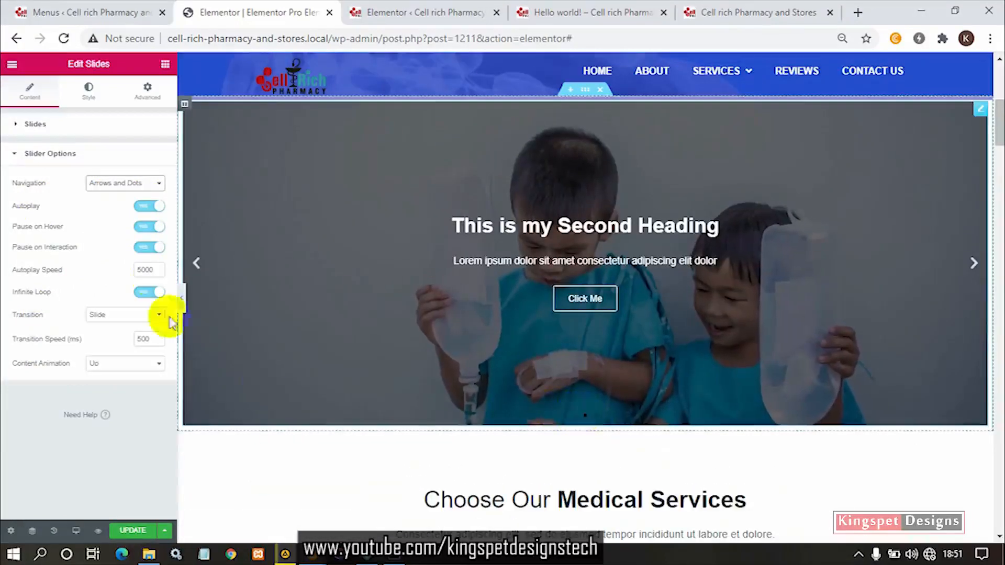
pyautogui.click(121, 184)
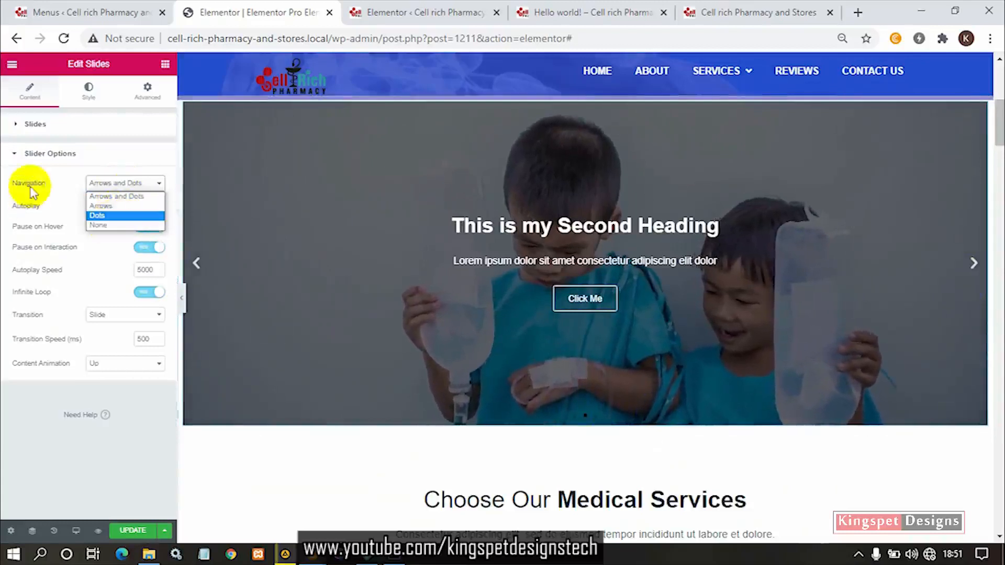
pyautogui.click(113, 216)
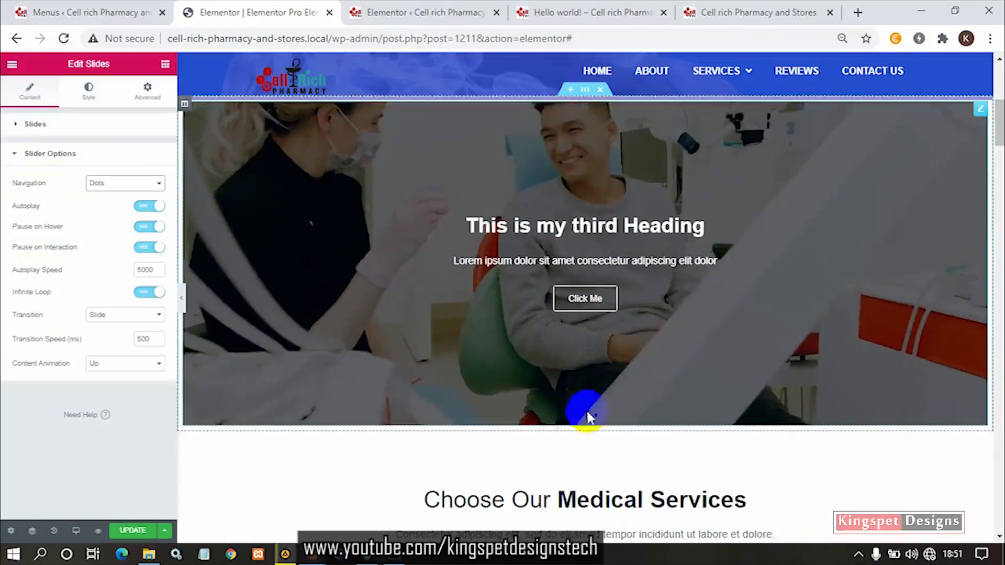
# - Try the Arrows and the Arrows and Dots navigation styles on the slider, and return the navigation to Dots
pyautogui.click(105, 184)
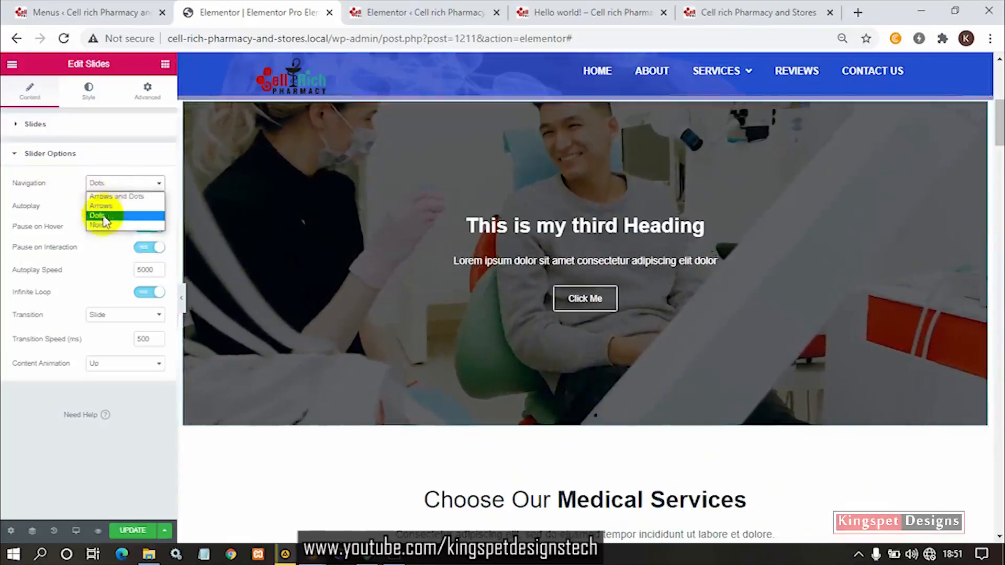
pyautogui.click(115, 207)
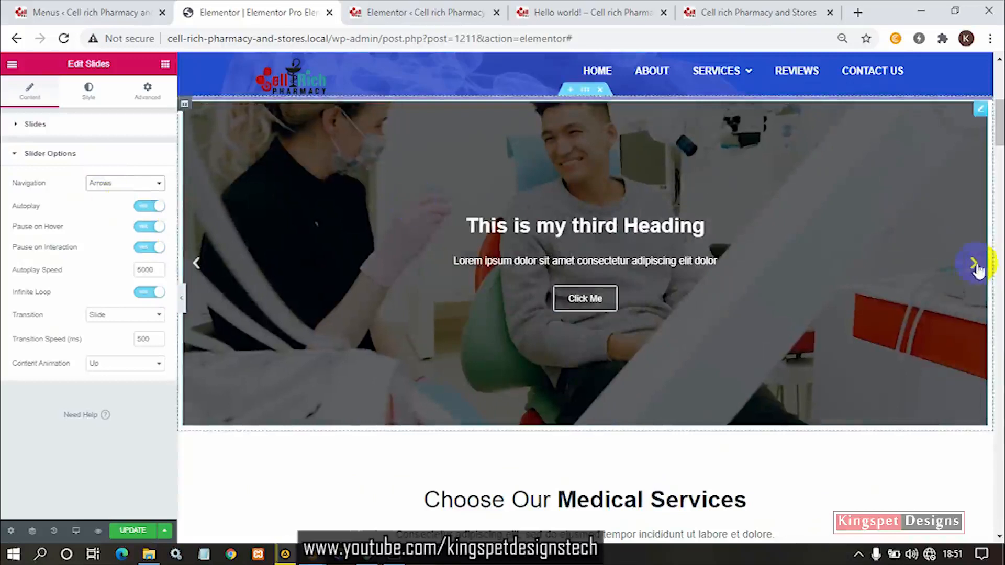
pyautogui.click(125, 185)
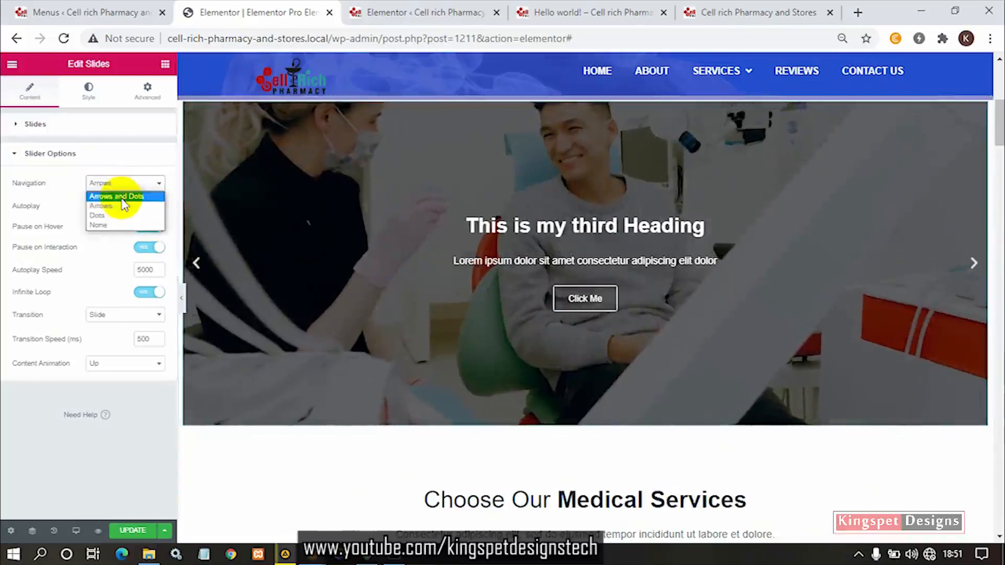
pyautogui.click(124, 197)
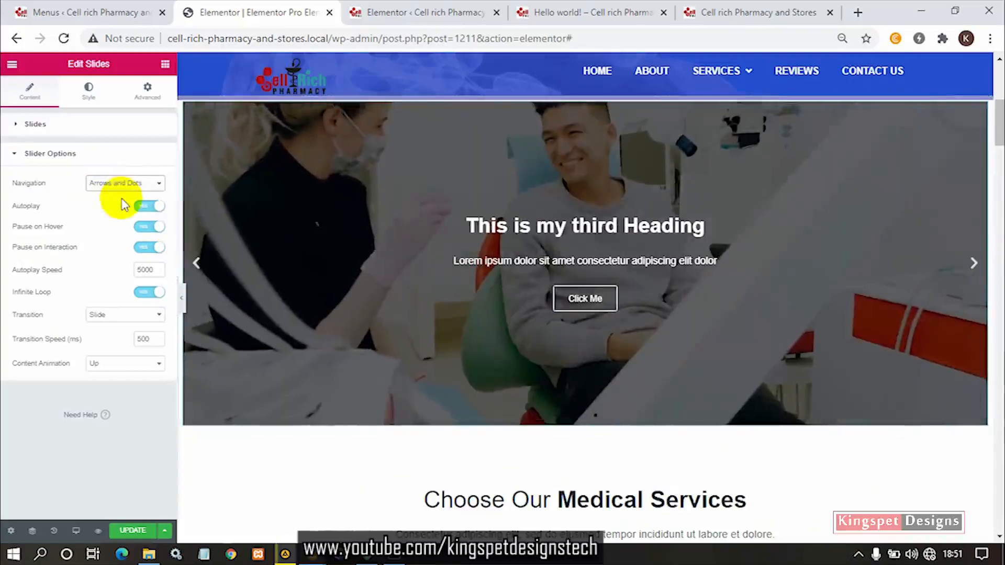
pyautogui.click(126, 187)
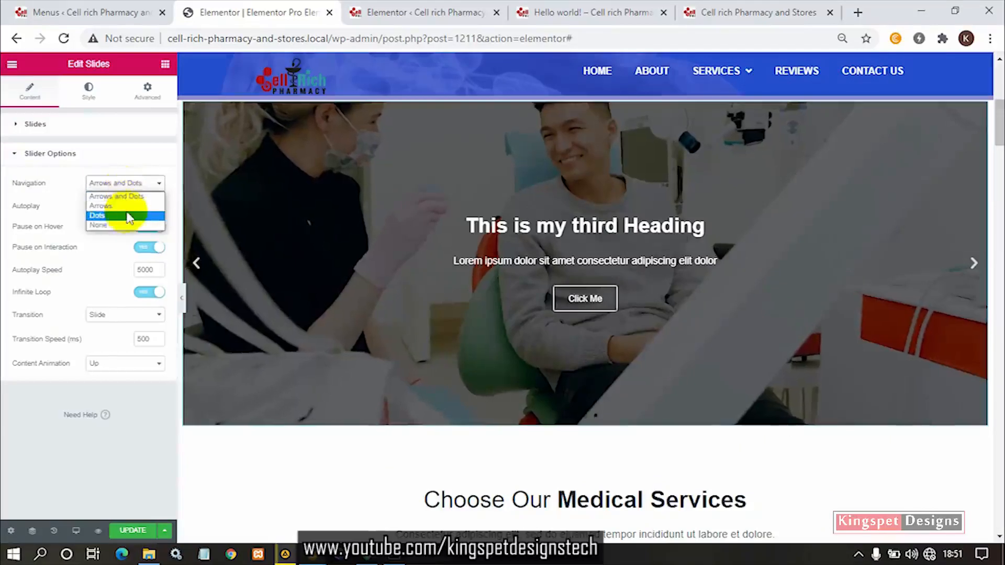
pyautogui.click(129, 216)
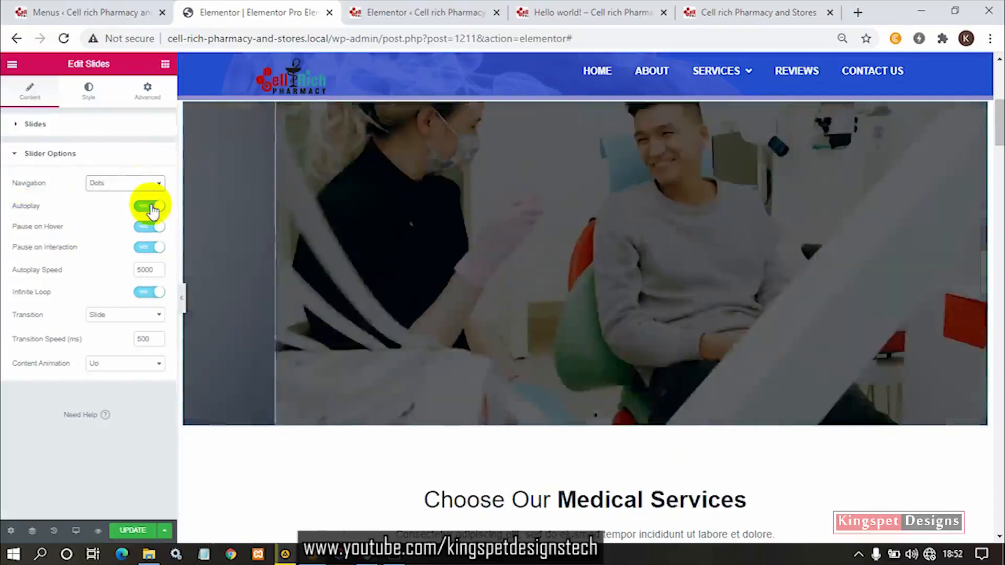
# - Switch the slider's autoplay off and on again, and set the autoplay speed to 500
pyautogui.click(149, 206)
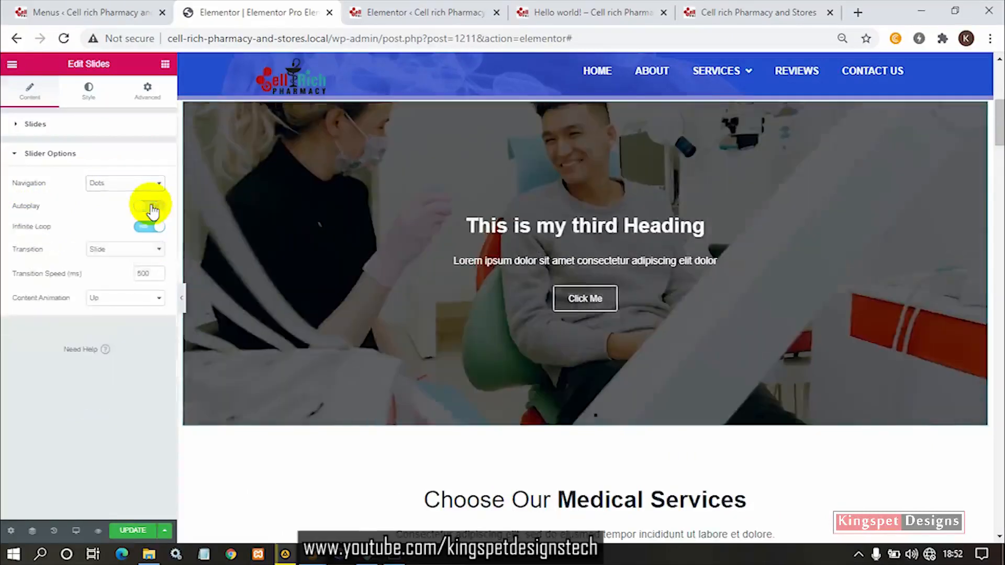
pyautogui.click(150, 207)
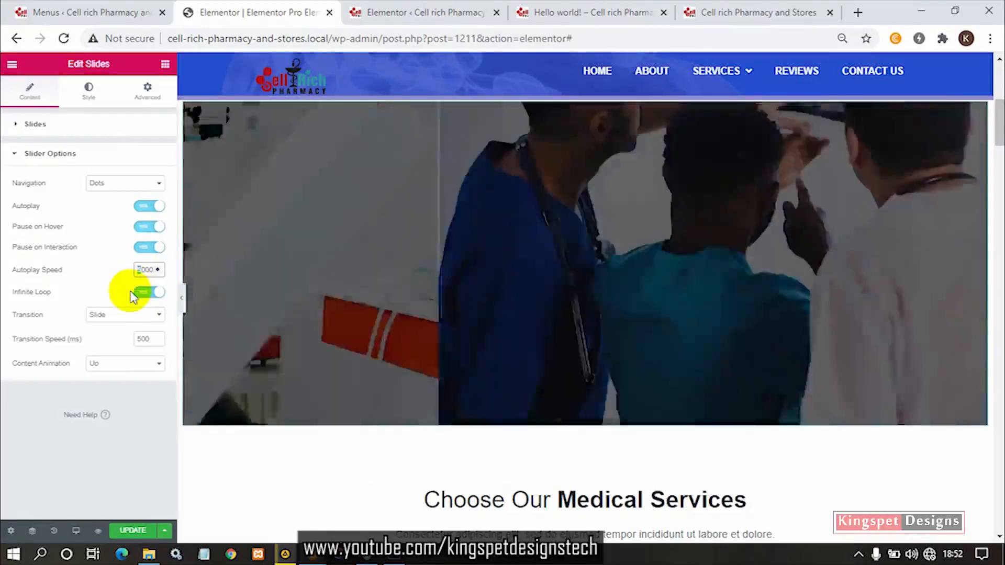
pyautogui.click(149, 271)
pyautogui.press('BackSpace')
pyautogui.moveTo(142, 271); pyautogui.dragTo(119, 273)
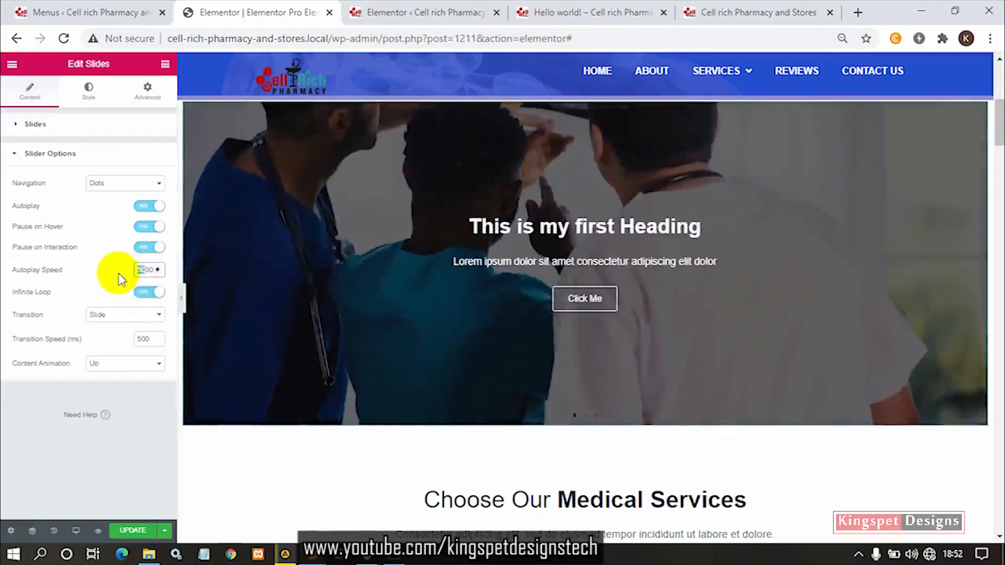
pyautogui.write('5')
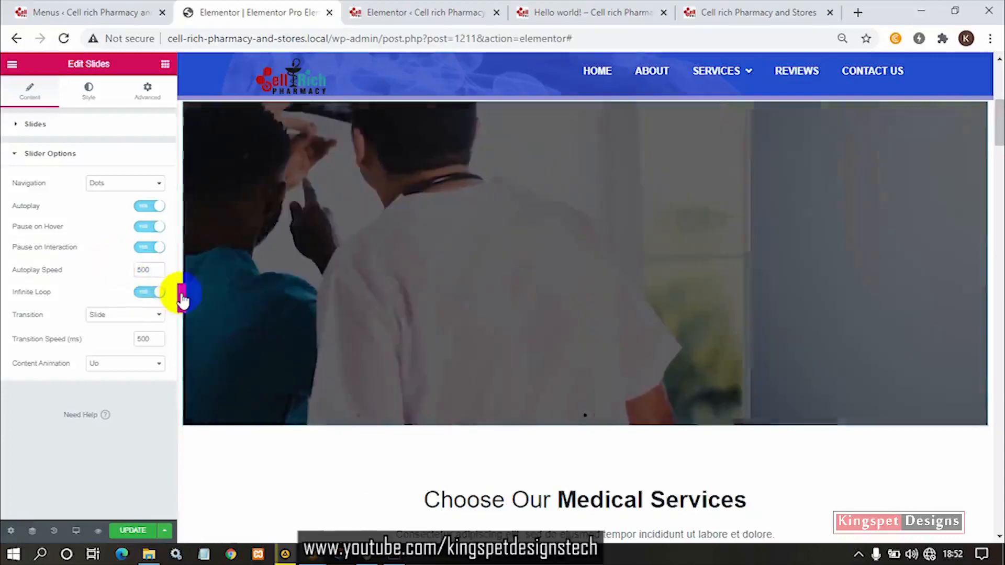
# - Preview the slider at full page width and set the autoplay speed back to 5000
pyautogui.click(180, 294)
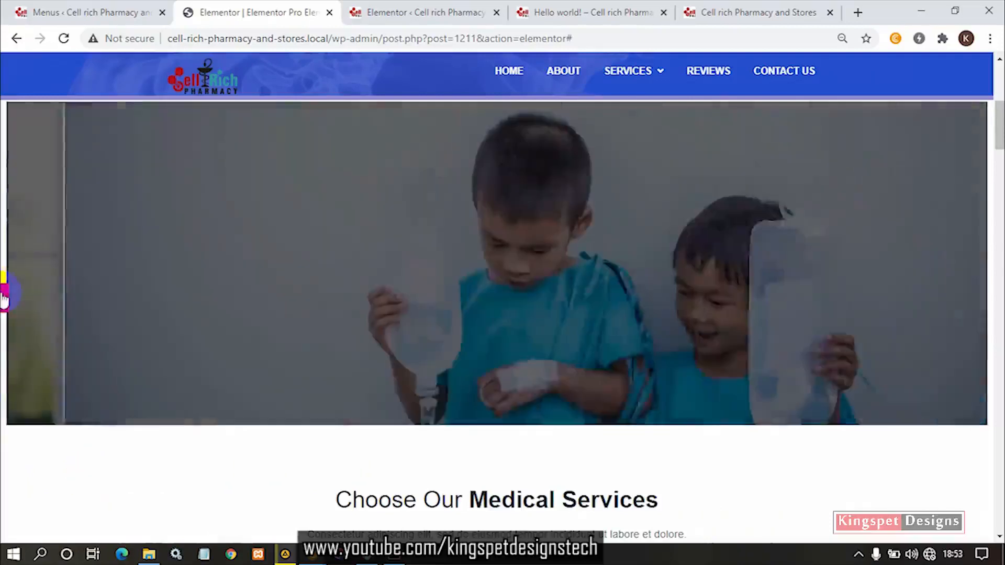
pyautogui.click(3, 297)
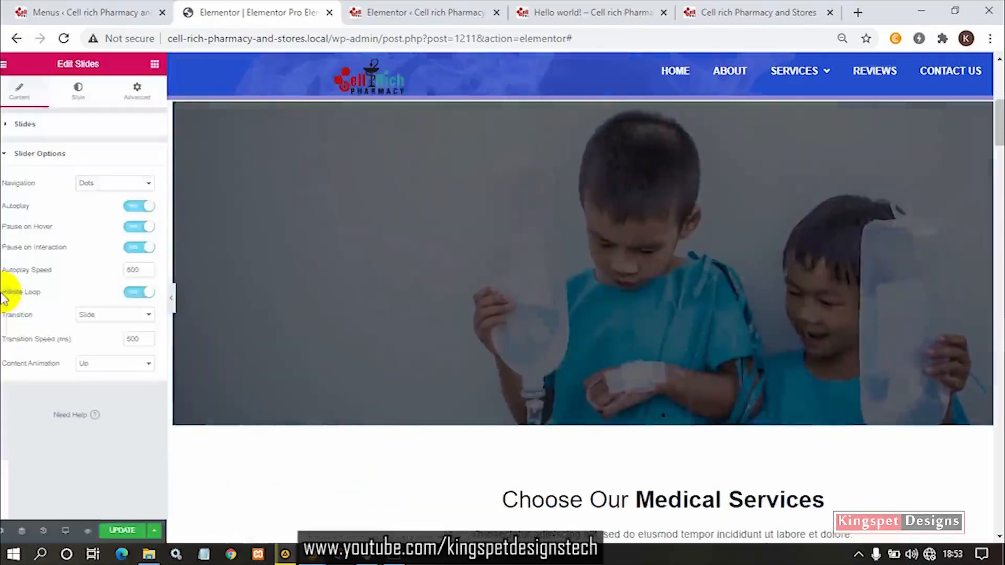
pyautogui.click(142, 270)
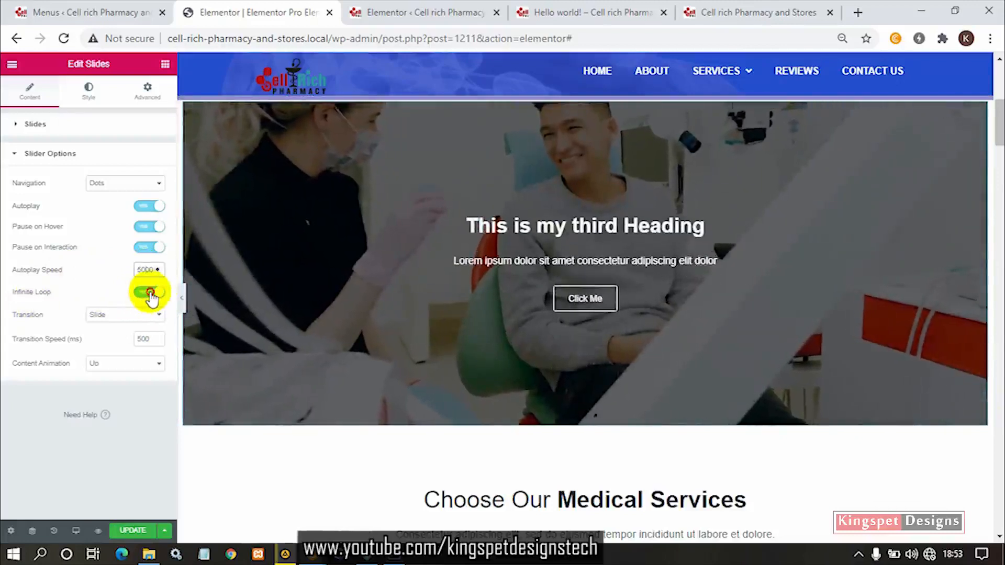
# - Toggle the infinite loop off and on, and try the Fade transition before restoring Slide, leaving the content animation at Up
pyautogui.click(150, 293)
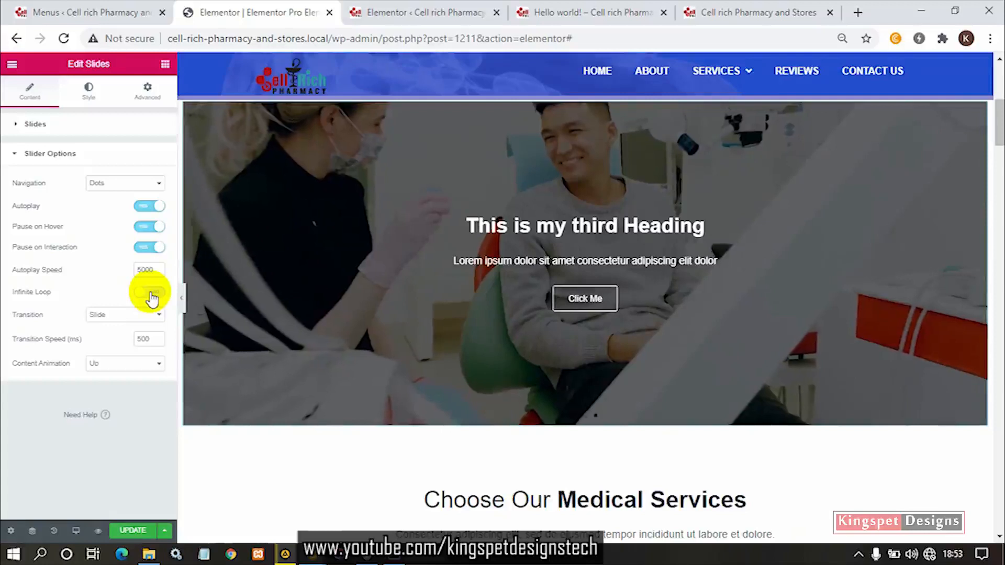
pyautogui.click(151, 296)
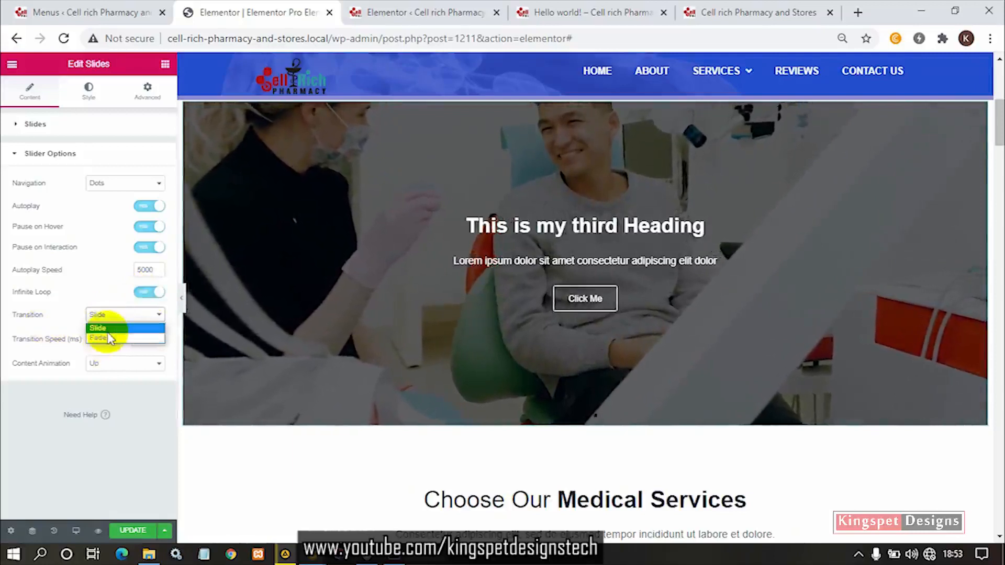
pyautogui.click(106, 339)
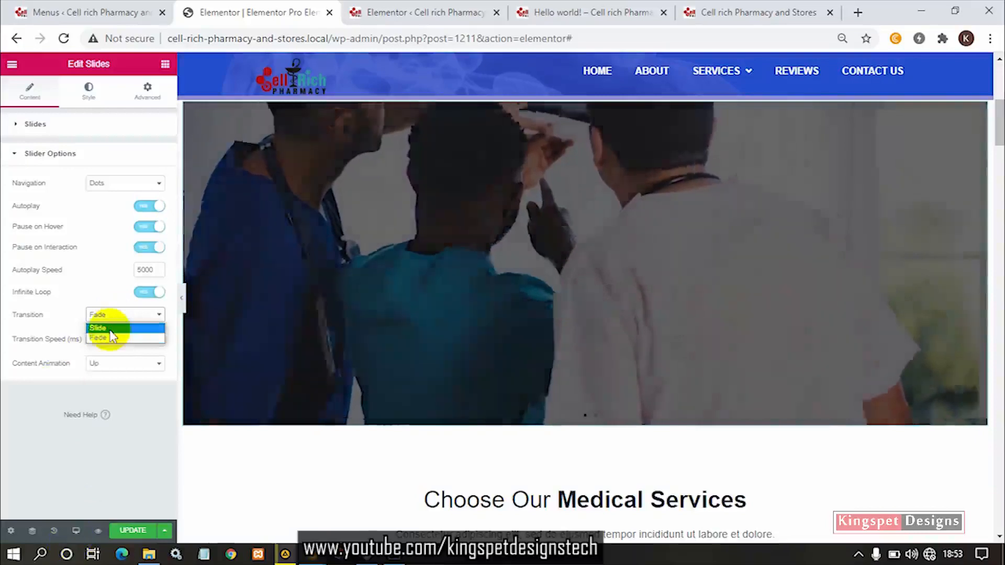
pyautogui.click(107, 328)
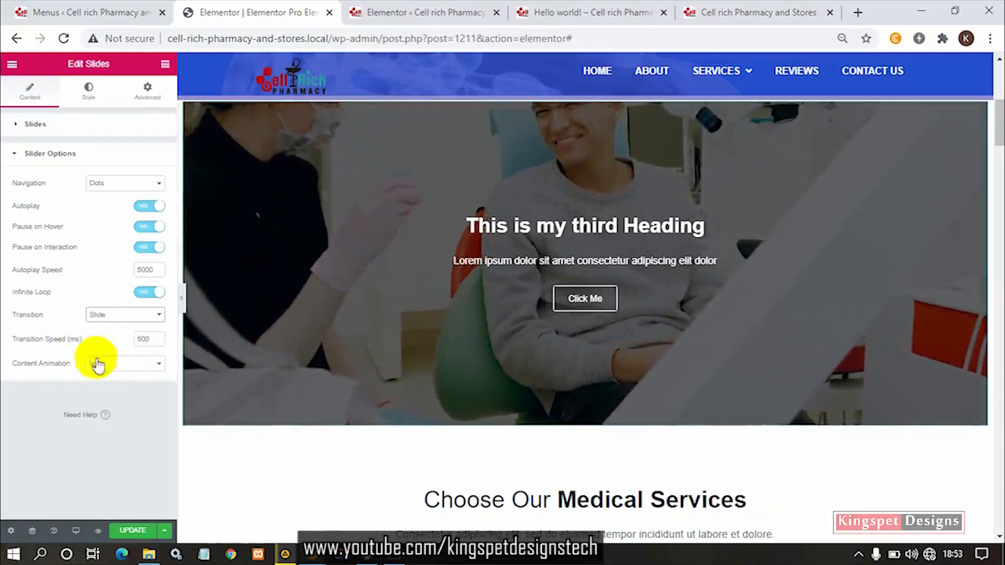
pyautogui.click(86, 366)
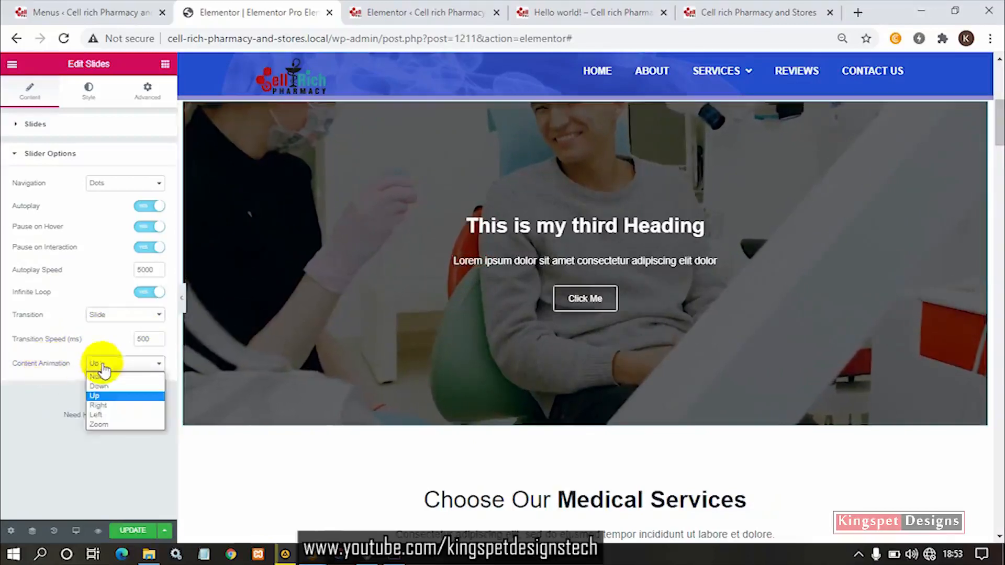
pyautogui.click(118, 373)
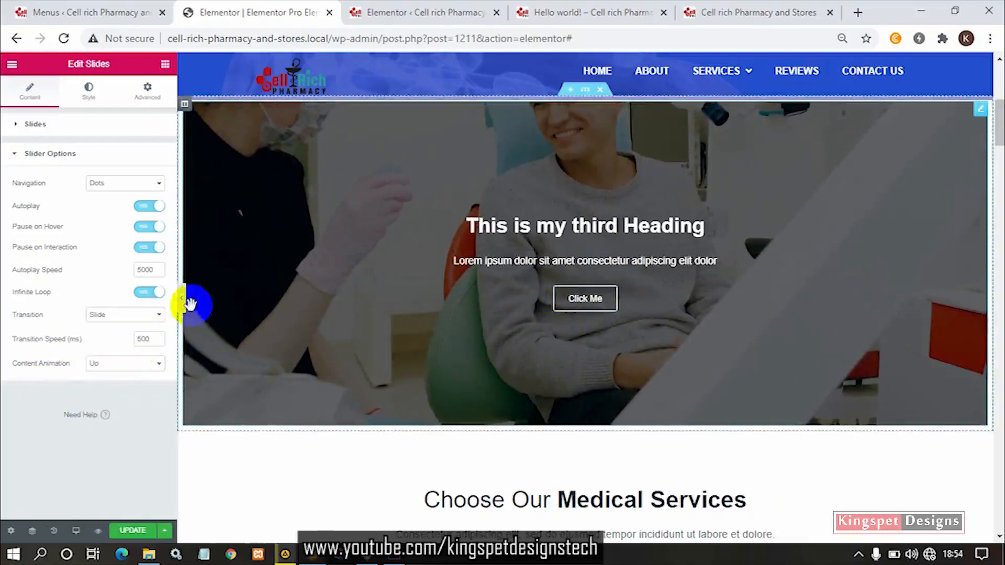
# - Set the slider's navigation to Arrows and Dots and advance the slider to its next slide
pyautogui.click(124, 184)
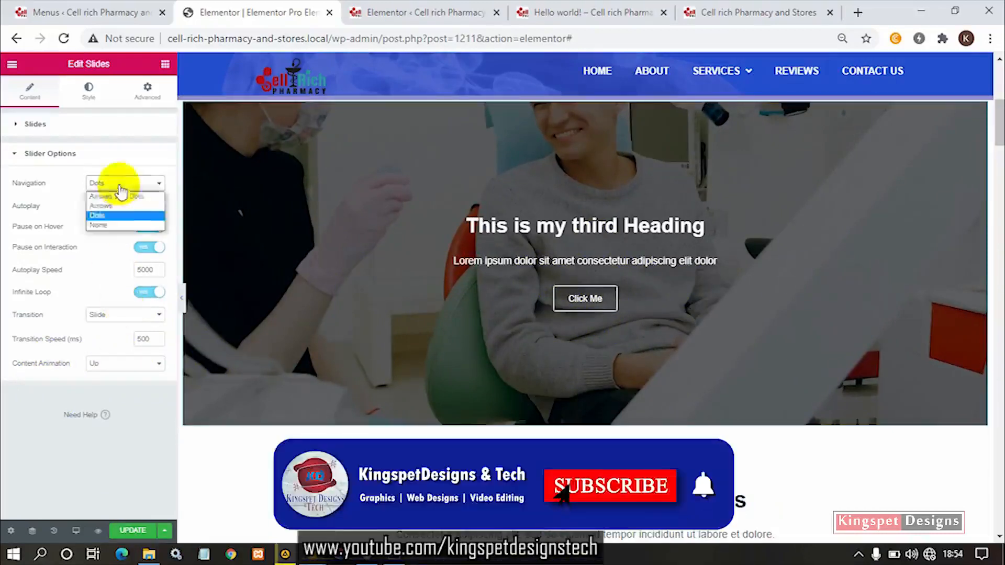
pyautogui.click(127, 206)
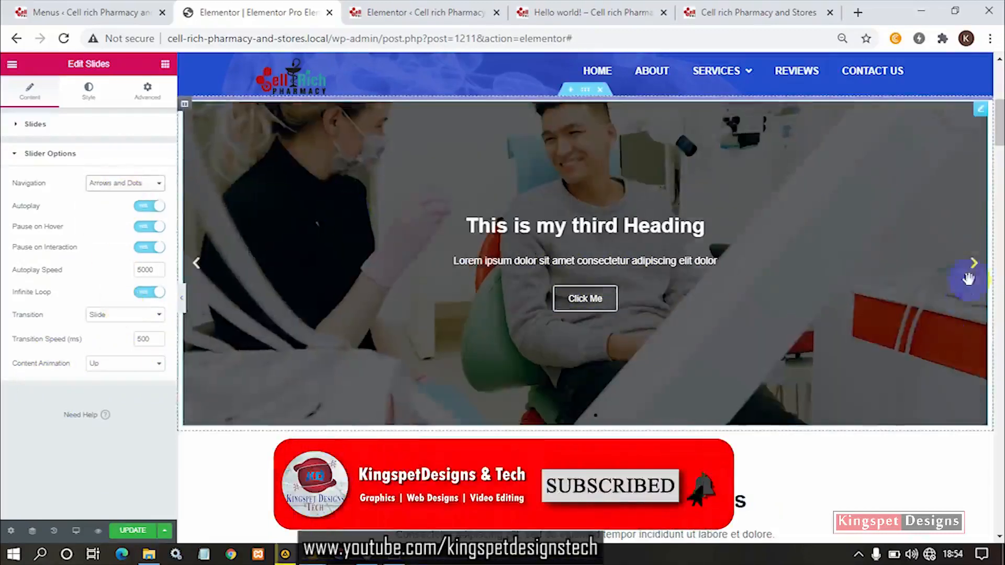
pyautogui.click(974, 265)
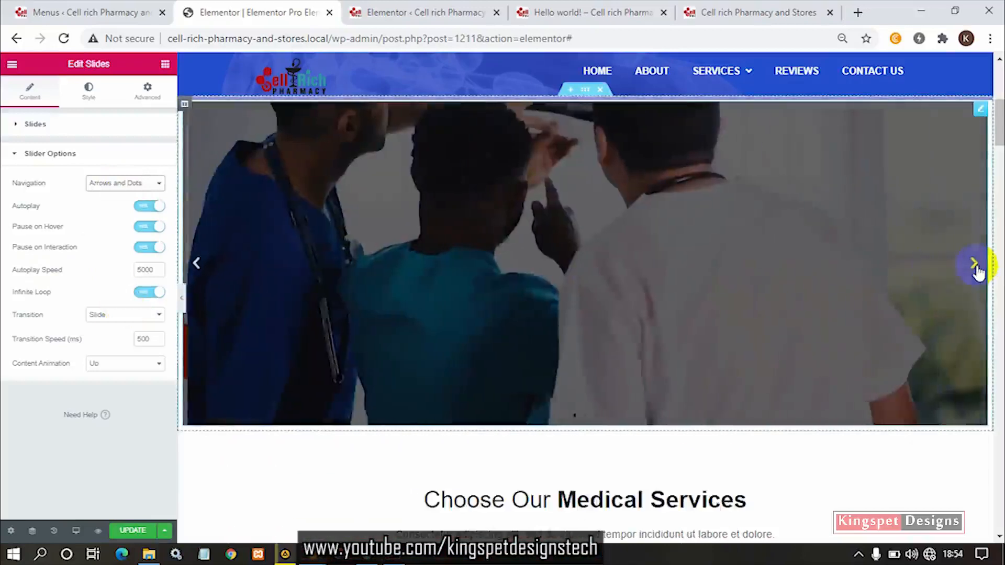
# - Try the Down content animation by advancing the slider, and restore the animation to Up
pyautogui.click(137, 363)
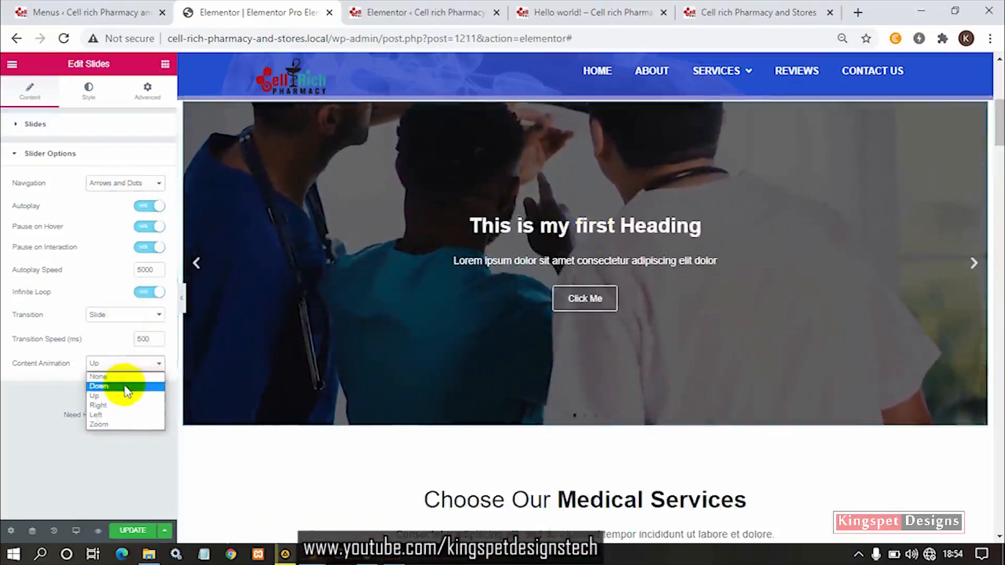
pyautogui.click(124, 386)
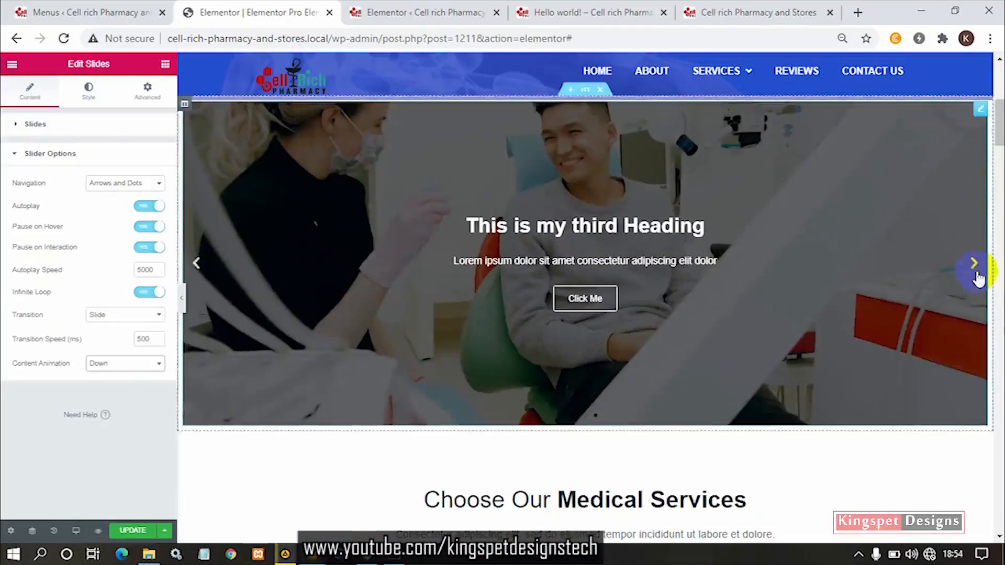
pyautogui.click(974, 263)
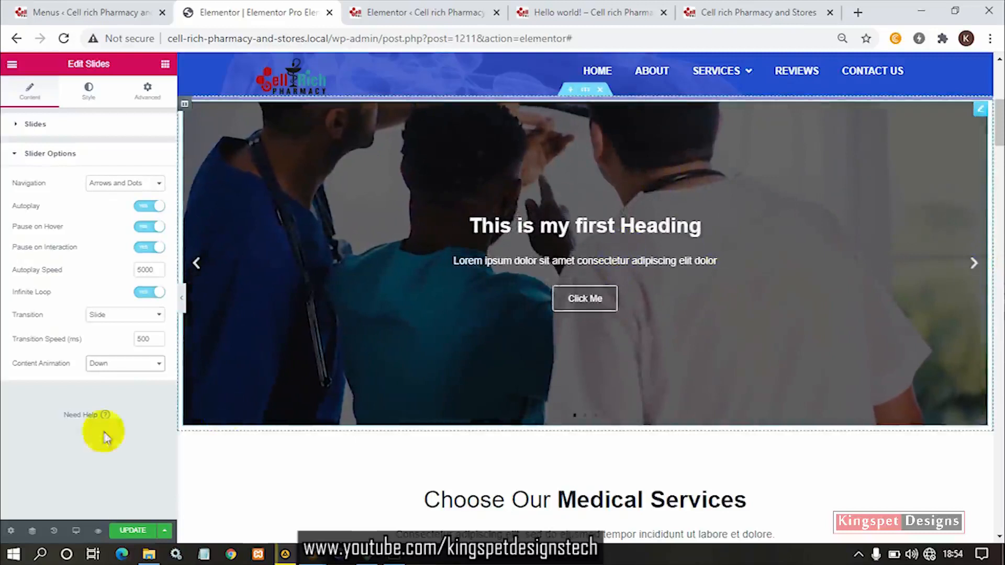
pyautogui.click(109, 365)
pyautogui.click(104, 397)
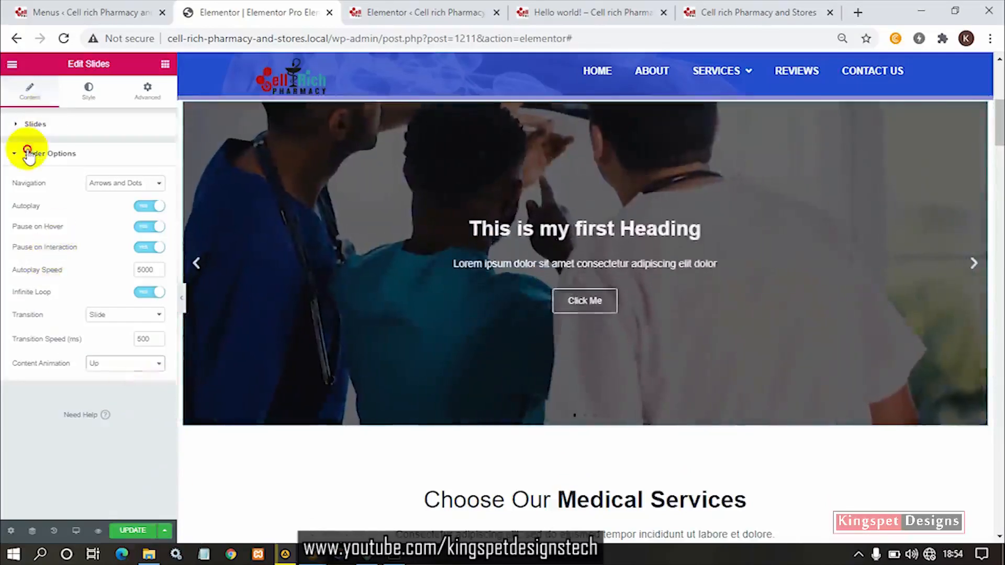
# - Try adjusting the slides' content width, leave it at 66, and link the padding values together at 0
pyautogui.click(27, 153)
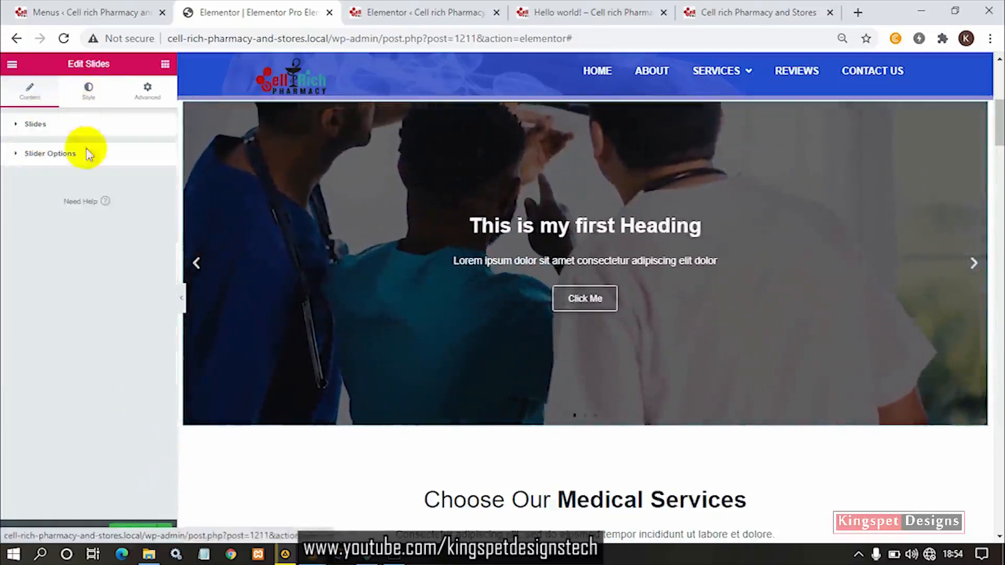
pyautogui.click(89, 94)
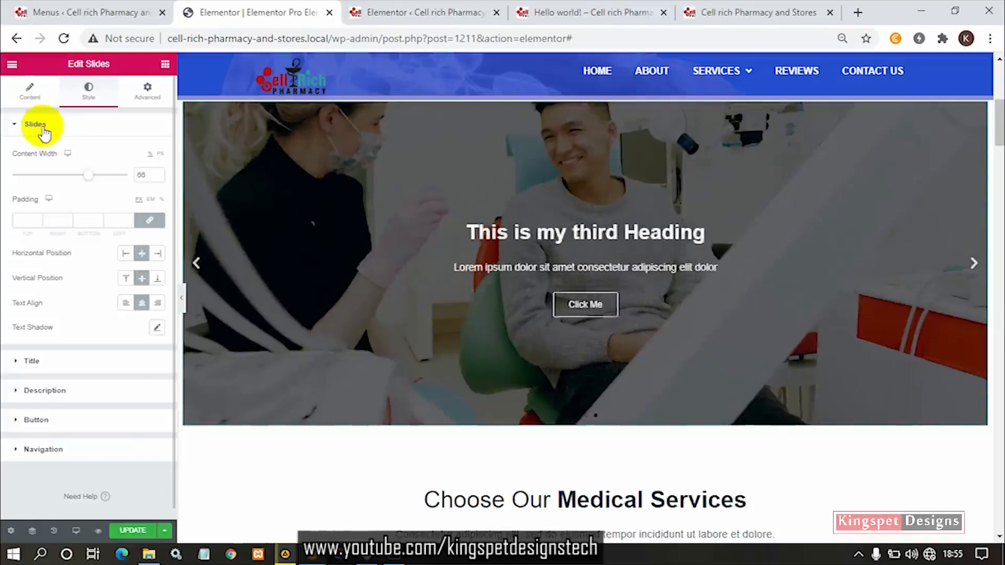
pyautogui.scroll(1, 567, 258)
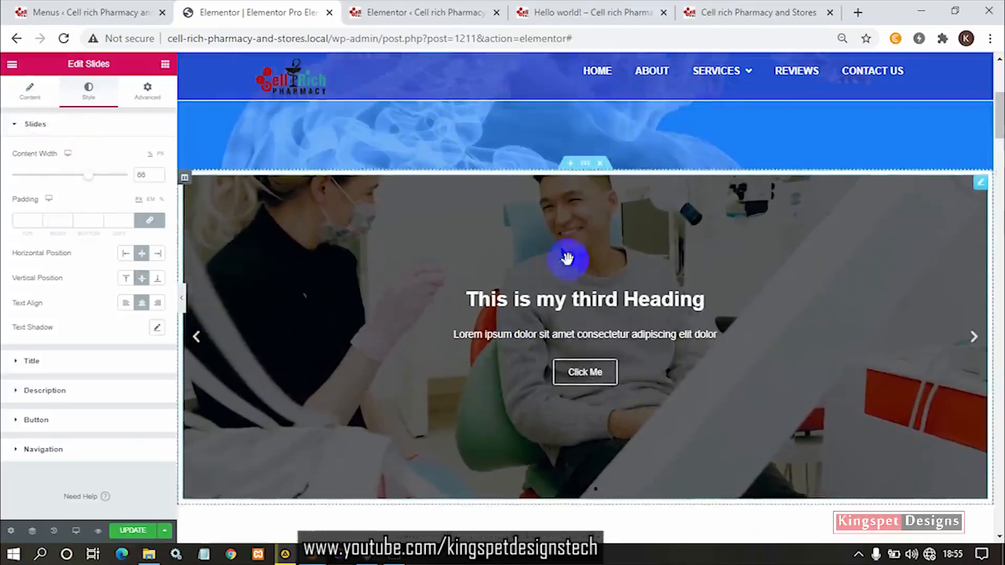
pyautogui.moveTo(90, 176)
pyautogui.mouseDown()
pyautogui.moveTo(108, 176)
pyautogui.moveTo(45, 181)
pyautogui.moveTo(92, 183)
pyautogui.mouseUp()
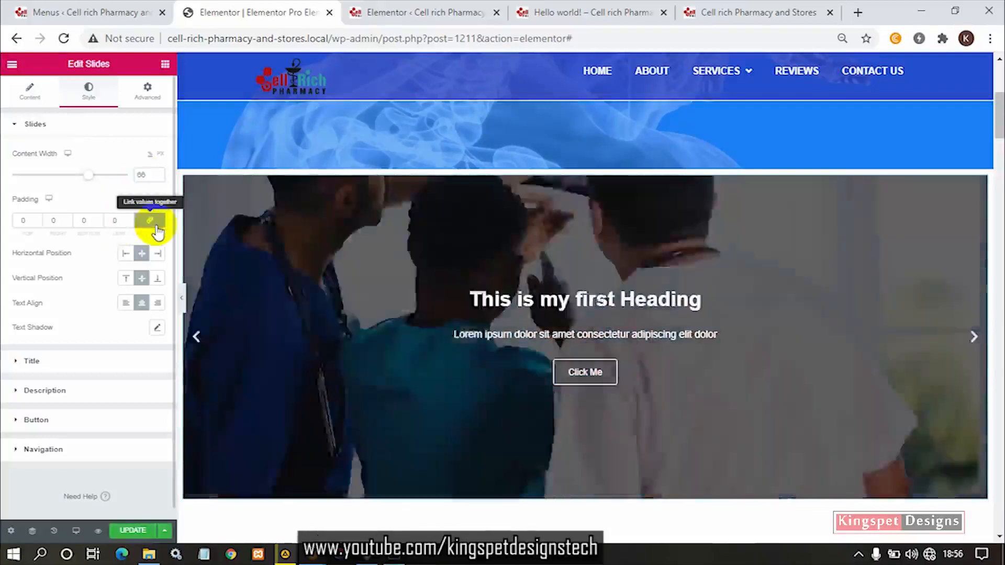
pyautogui.click(156, 226)
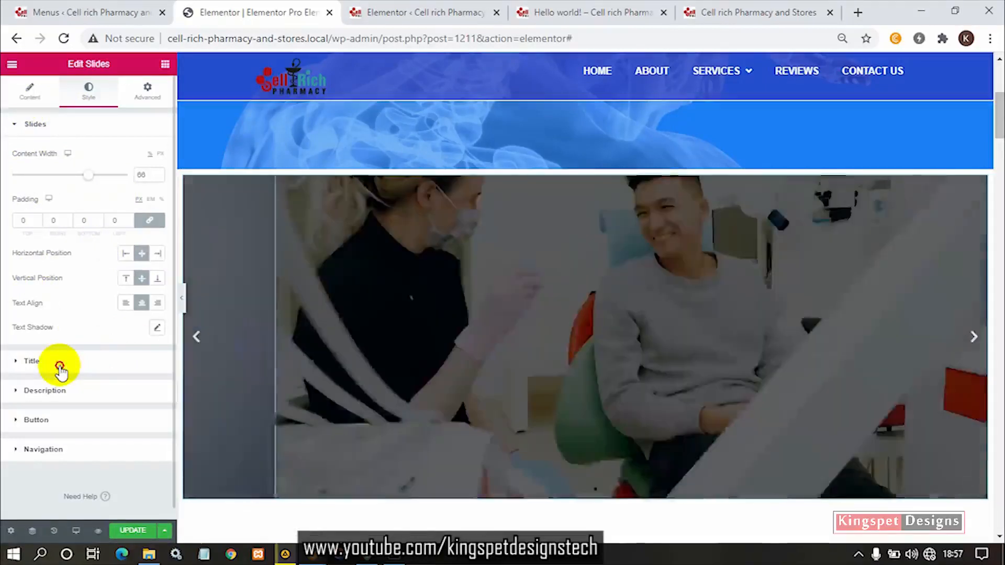
# - Try different title spacings on the slider, ending at 31
pyautogui.click(59, 365)
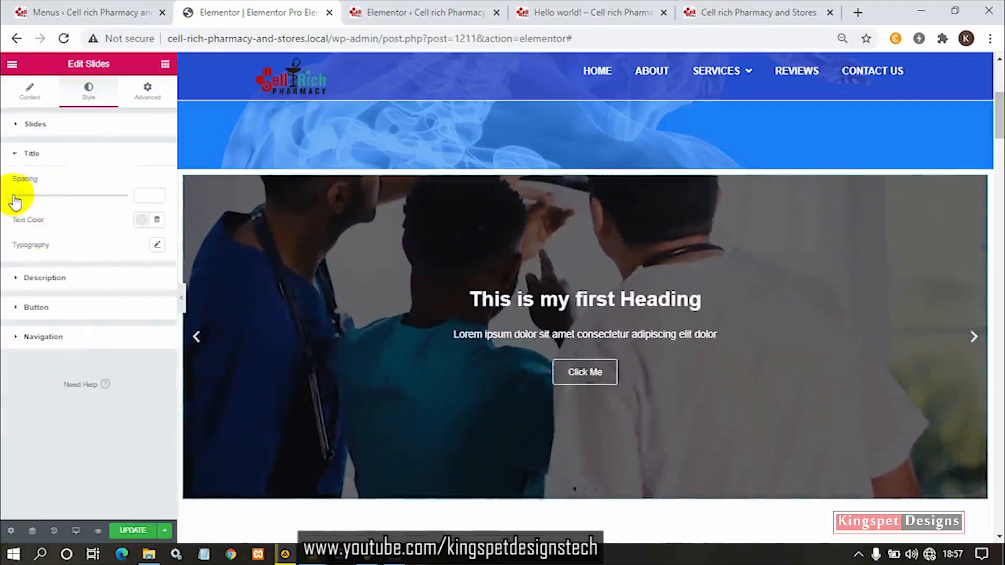
pyautogui.moveTo(18, 195); pyautogui.dragTo(47, 194)
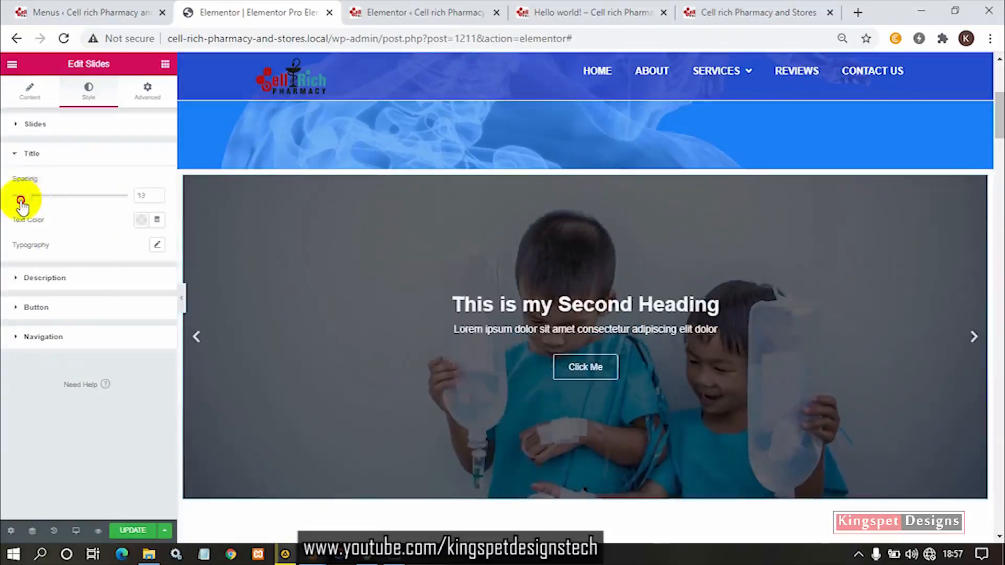
pyautogui.moveTo(22, 205); pyautogui.dragTo(65, 197)
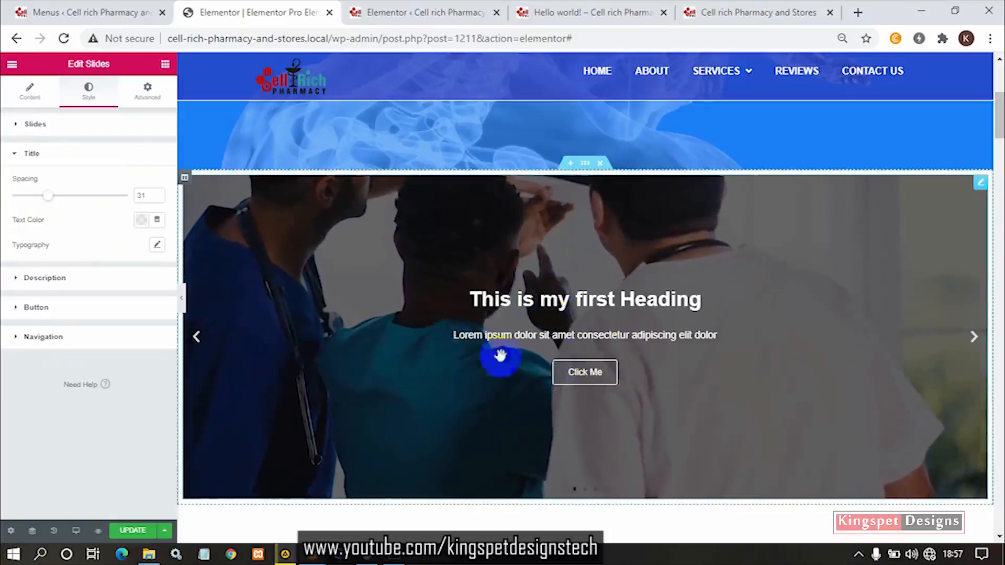
# - Delete the third and second slides, keeping only "This is my first Heading"
pyautogui.click(41, 103)
pyautogui.click(153, 228)
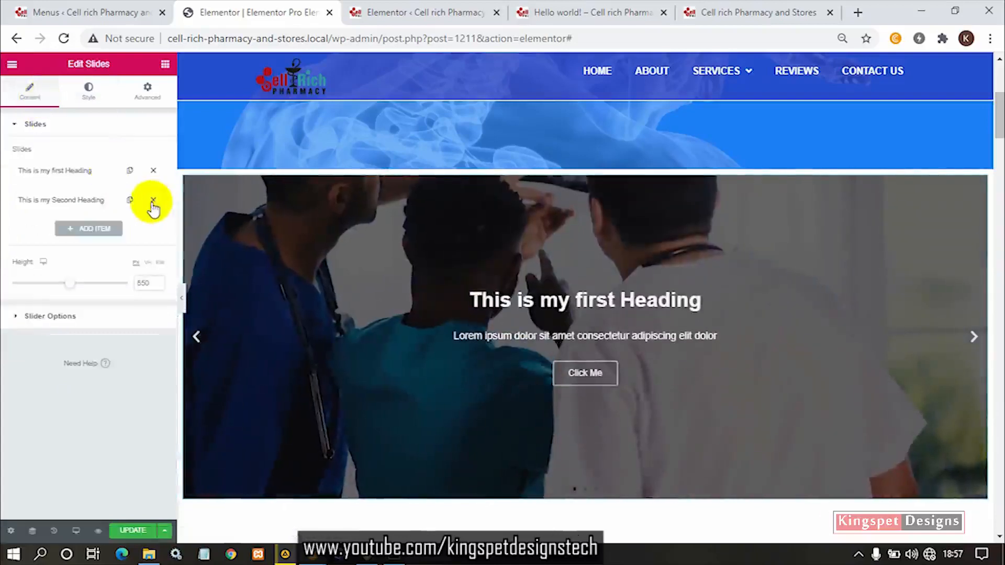
pyautogui.click(152, 200)
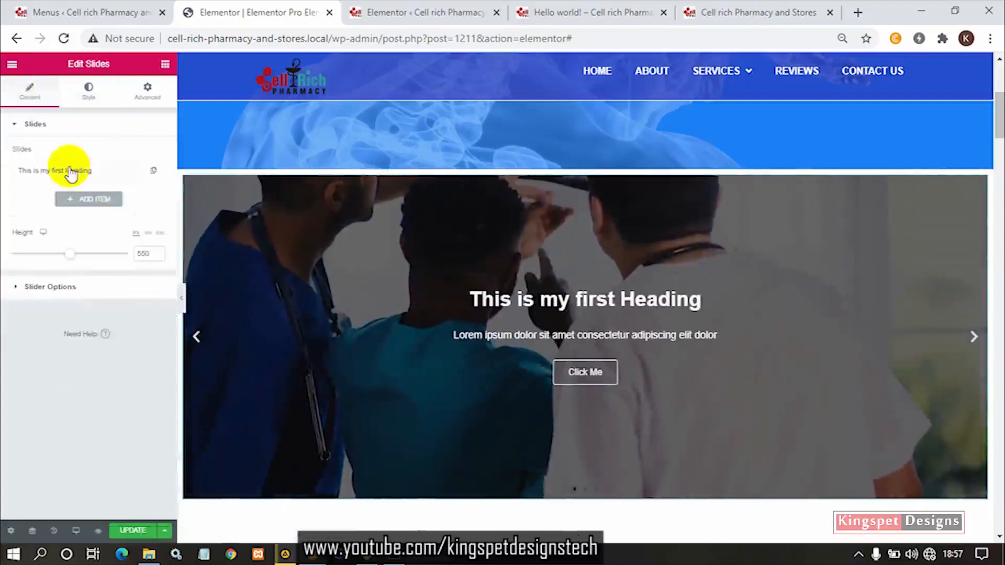
# - Set the slider title's spacing to 15
pyautogui.click(89, 94)
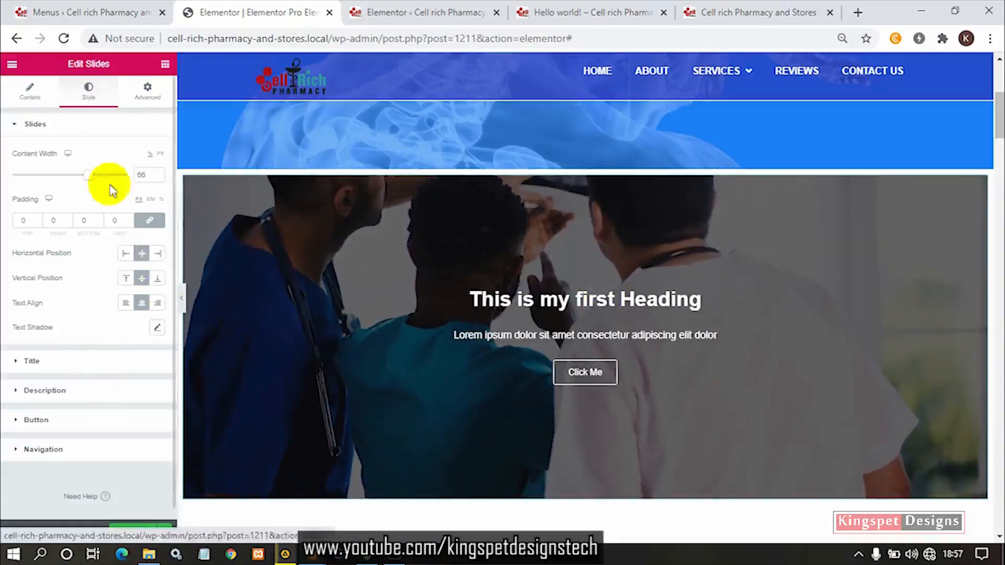
pyautogui.click(47, 366)
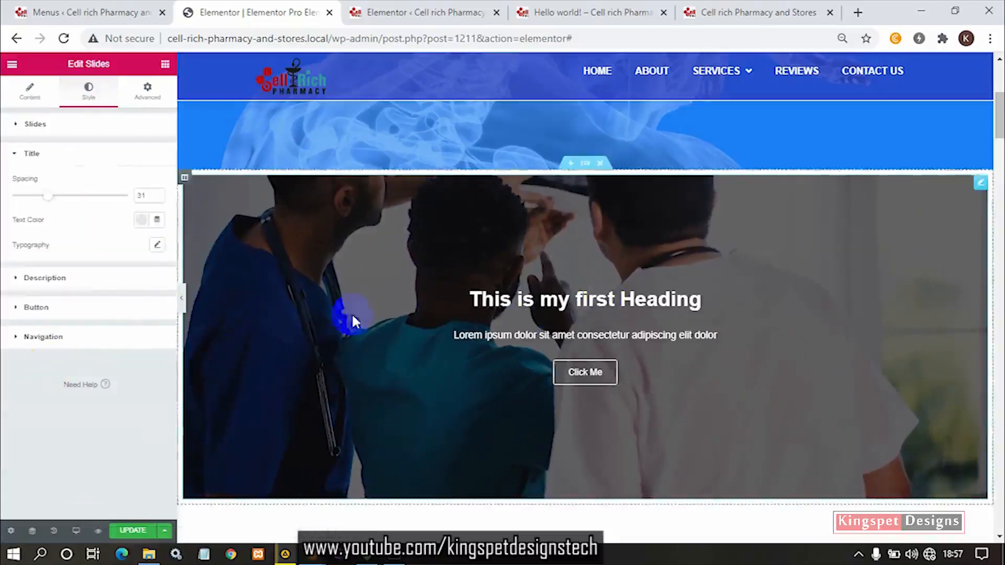
pyautogui.moveTo(47, 195); pyautogui.dragTo(24, 209)
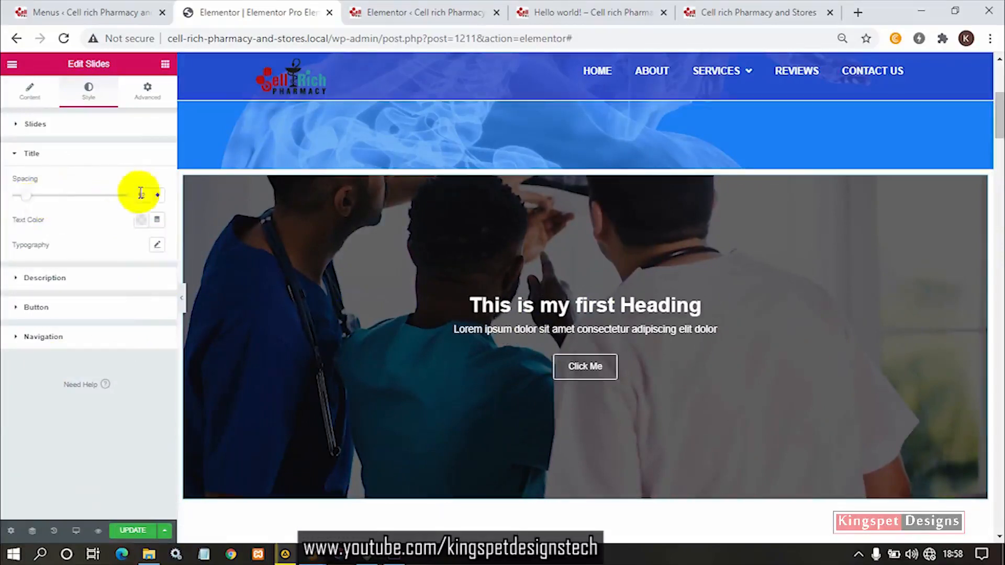
pyautogui.click(155, 194)
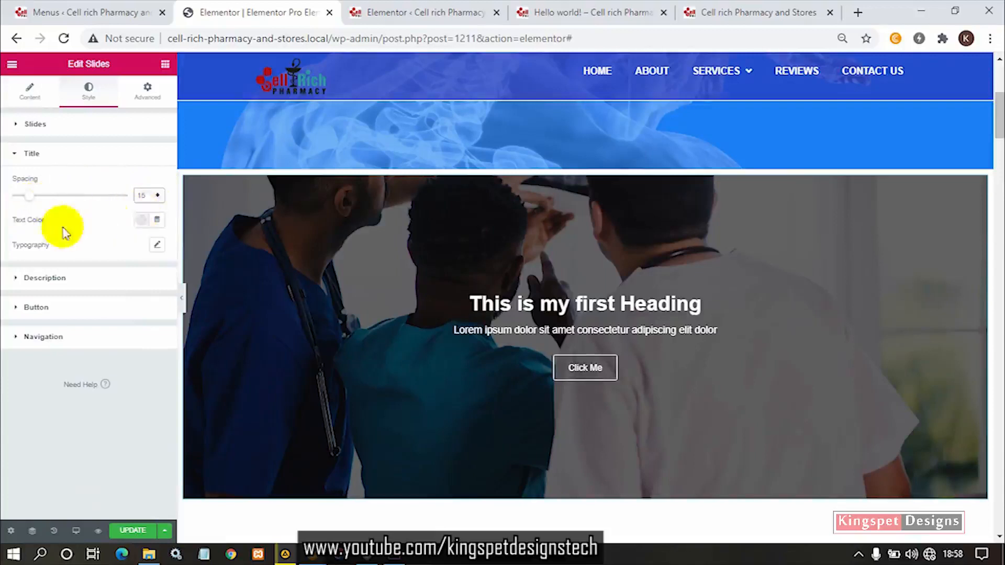
# - Change the slider title's text color to purple and set its font size to 15 px
pyautogui.click(140, 220)
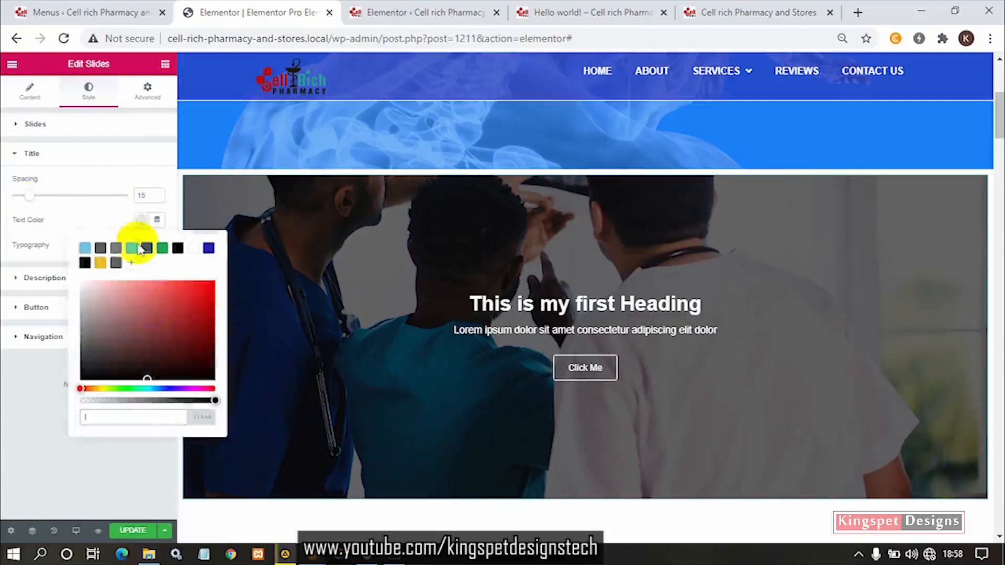
pyautogui.moveTo(199, 287); pyautogui.dragTo(171, 307)
pyautogui.write('1')
pyautogui.write('5')
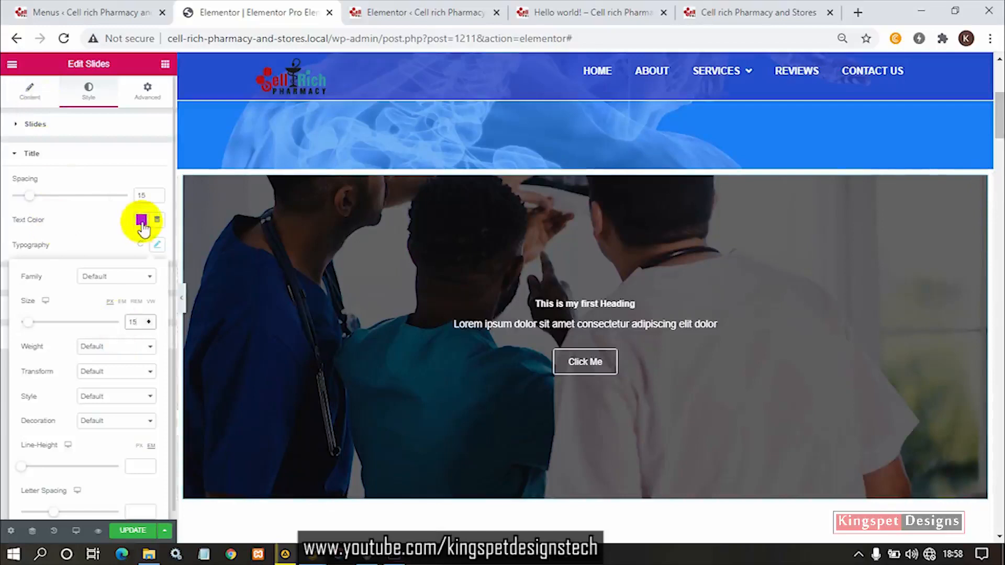
# - Switch the first slide's custom style off to test the general title color, and switch it back on
pyautogui.click(30, 95)
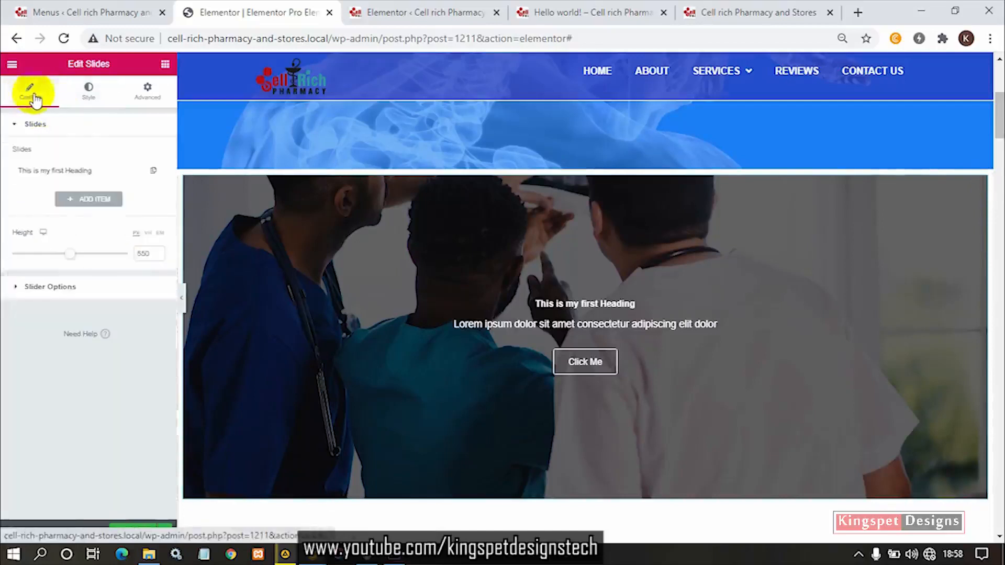
pyautogui.click(60, 128)
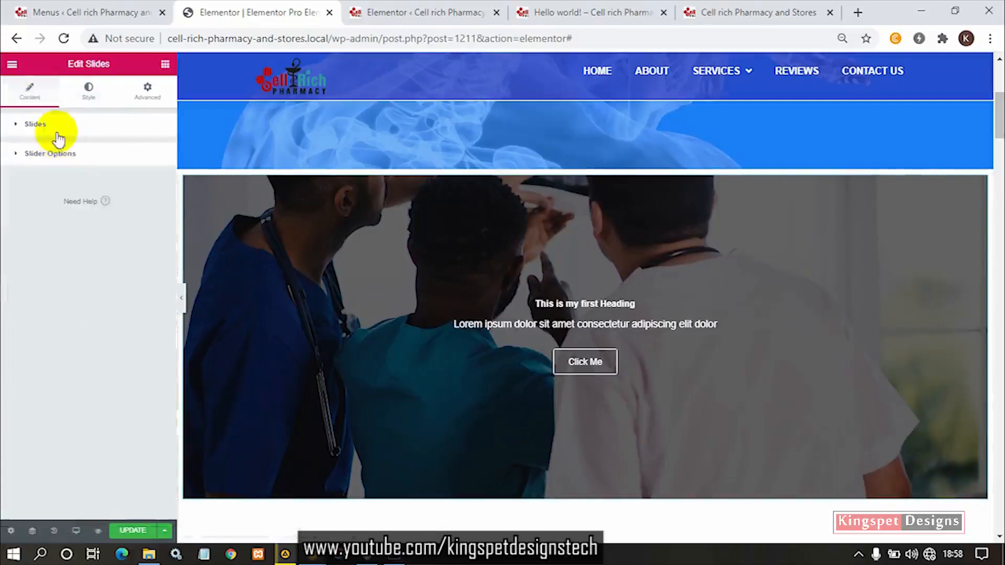
pyautogui.click(56, 129)
pyautogui.click(77, 173)
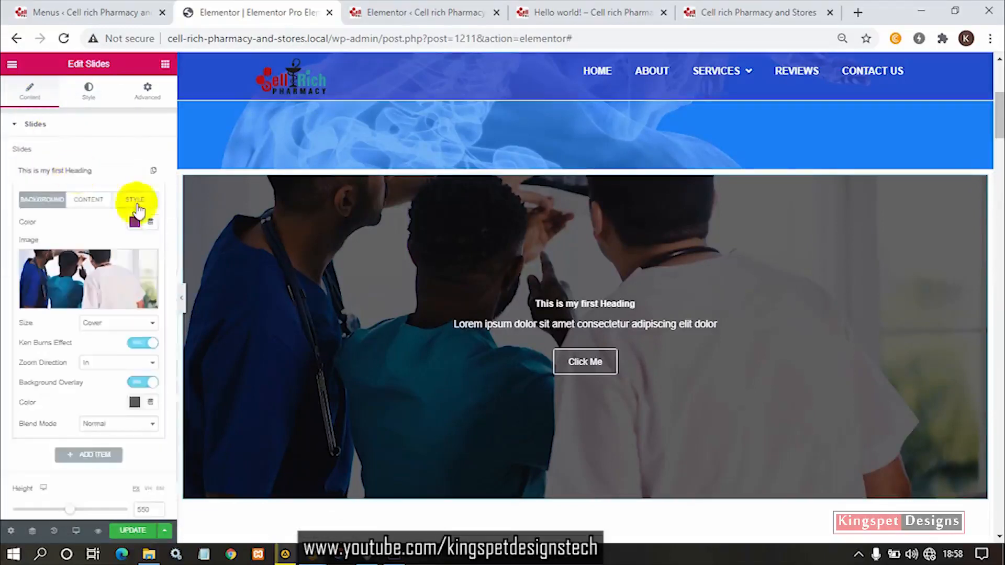
pyautogui.click(144, 208)
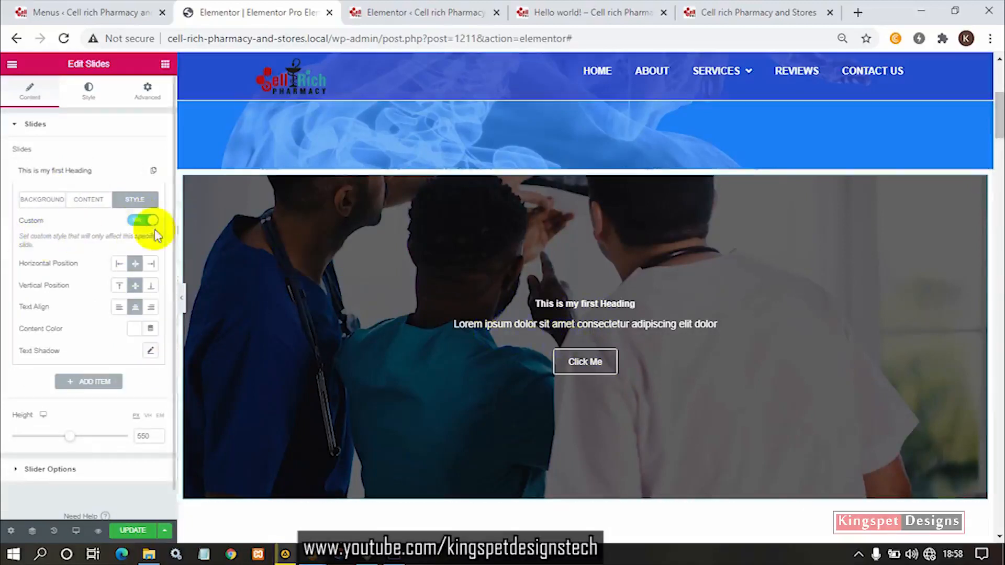
pyautogui.click(139, 222)
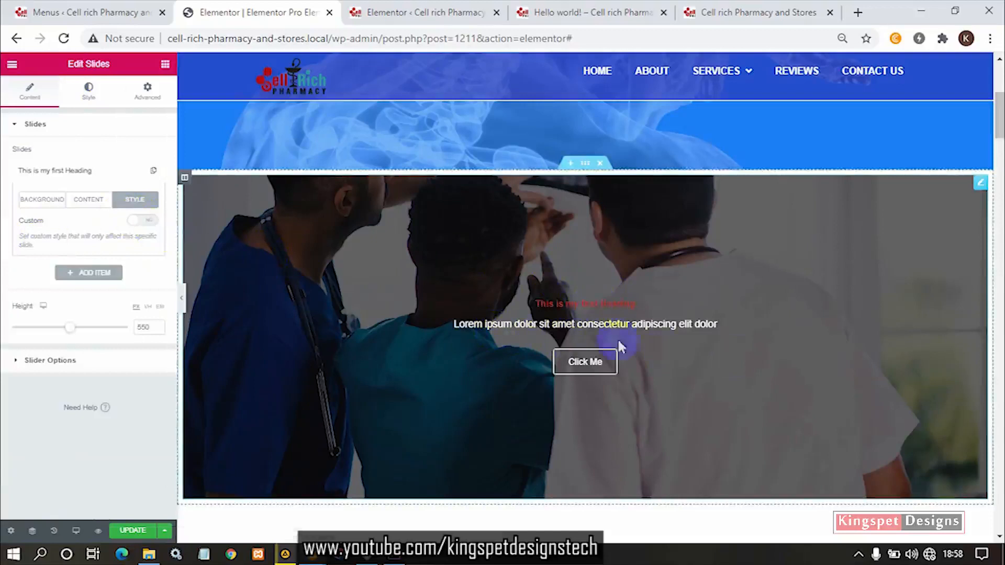
pyautogui.click(138, 220)
# - Increase the slider title's font size to 28 px in its typography settings
pyautogui.click(89, 100)
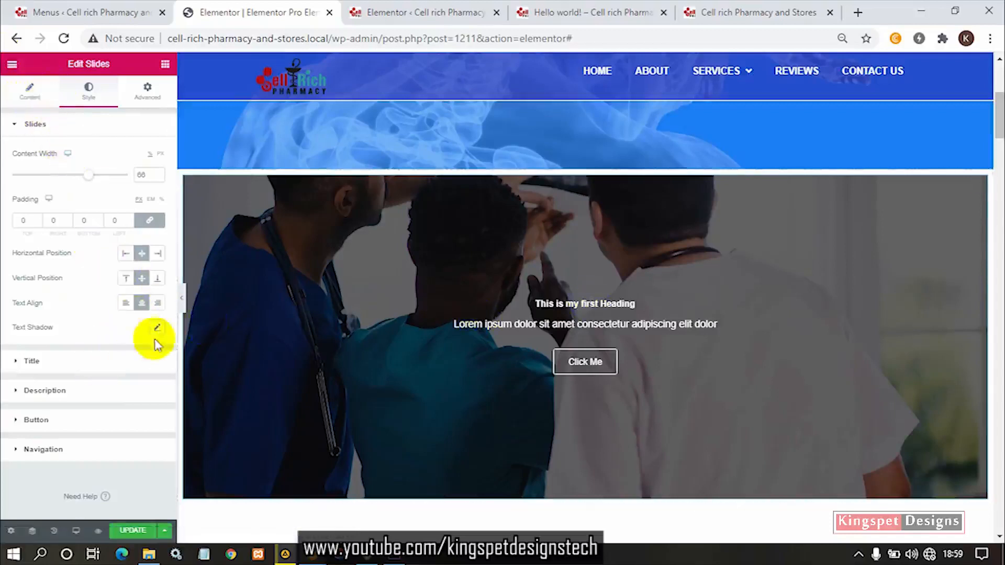
pyautogui.click(85, 362)
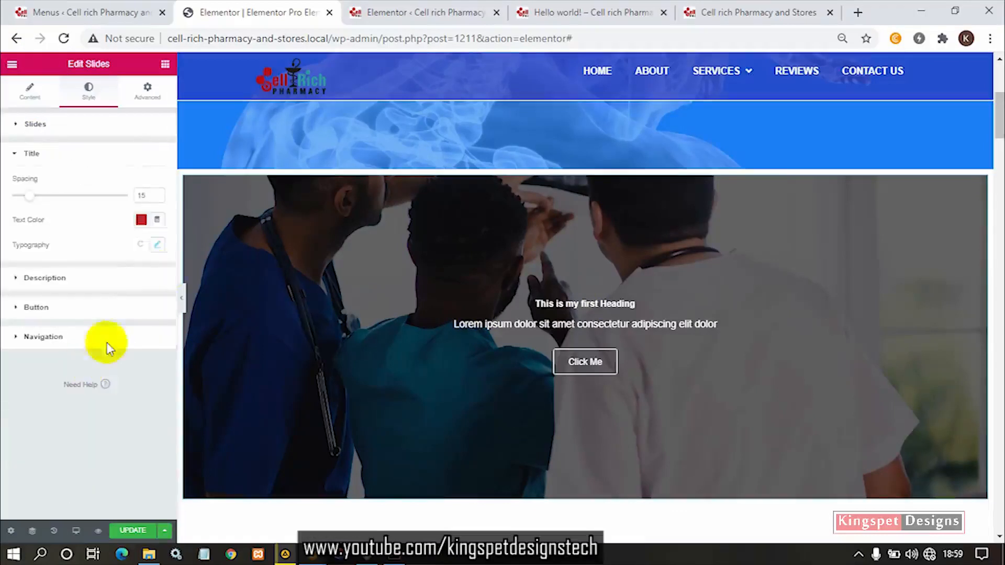
pyautogui.click(161, 245)
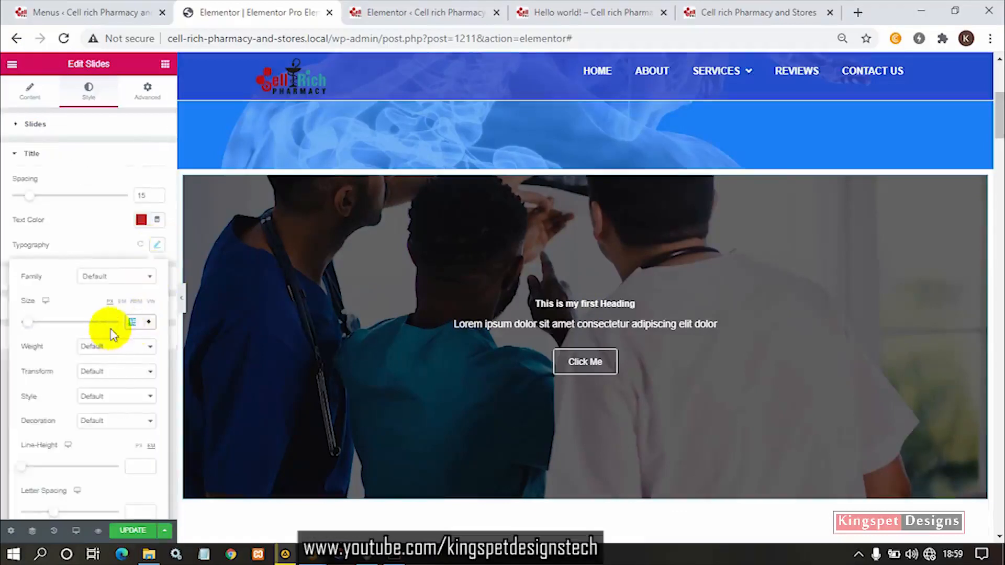
pyautogui.write('20')
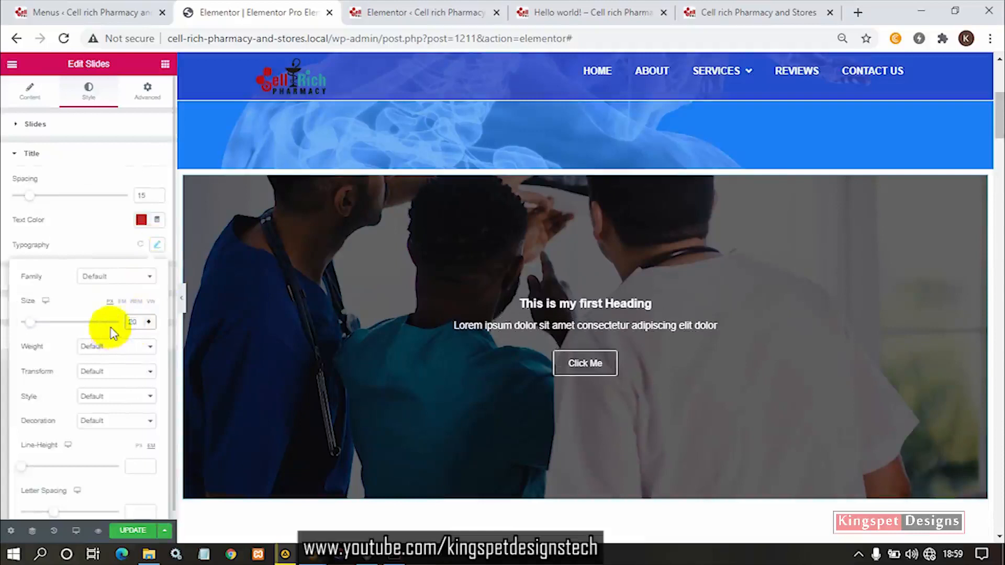
pyautogui.click(148, 320)
pyautogui.click(148, 320)
pyautogui.click(148, 320)
pyautogui.click(148, 320)
pyautogui.click(147, 320)
pyautogui.click(149, 321)
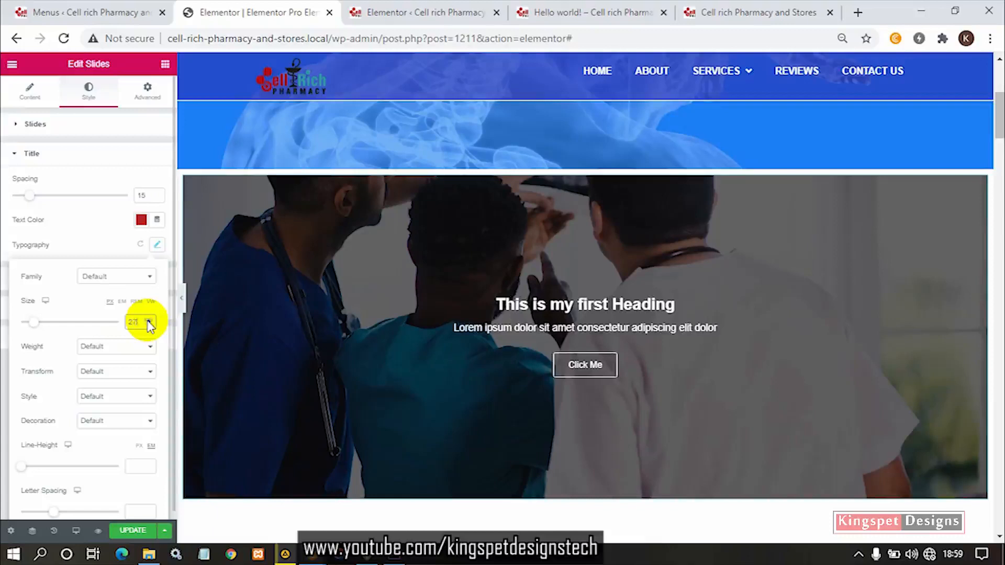
pyautogui.click(148, 321)
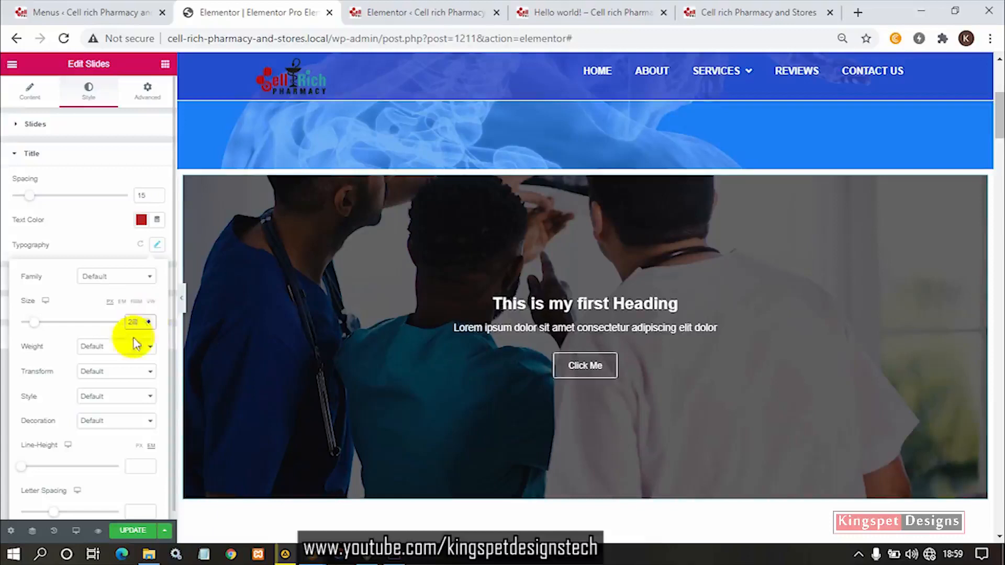
# - Change the slider title's font family to Tahoma
pyautogui.click(140, 281)
pyautogui.click(100, 355)
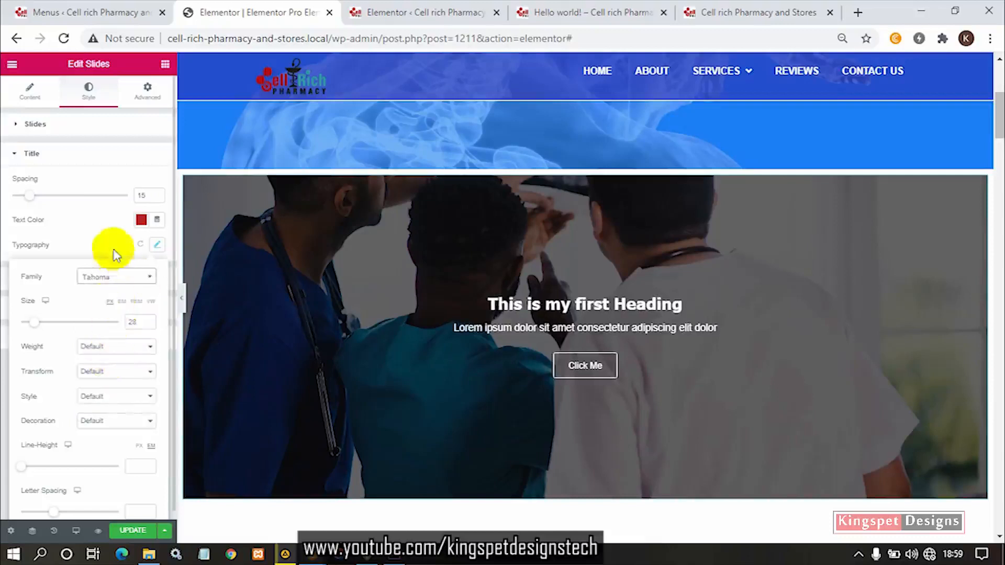
pyautogui.click(85, 237)
pyautogui.click(158, 246)
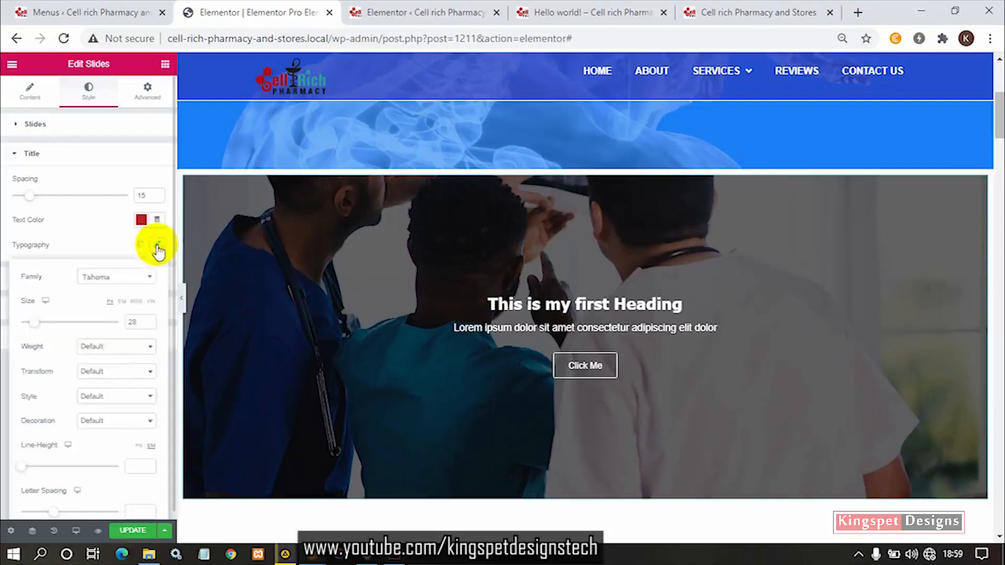
# - Try the slider title's font weight at 600, Bold and 300, and return it to Default
pyautogui.click(121, 348)
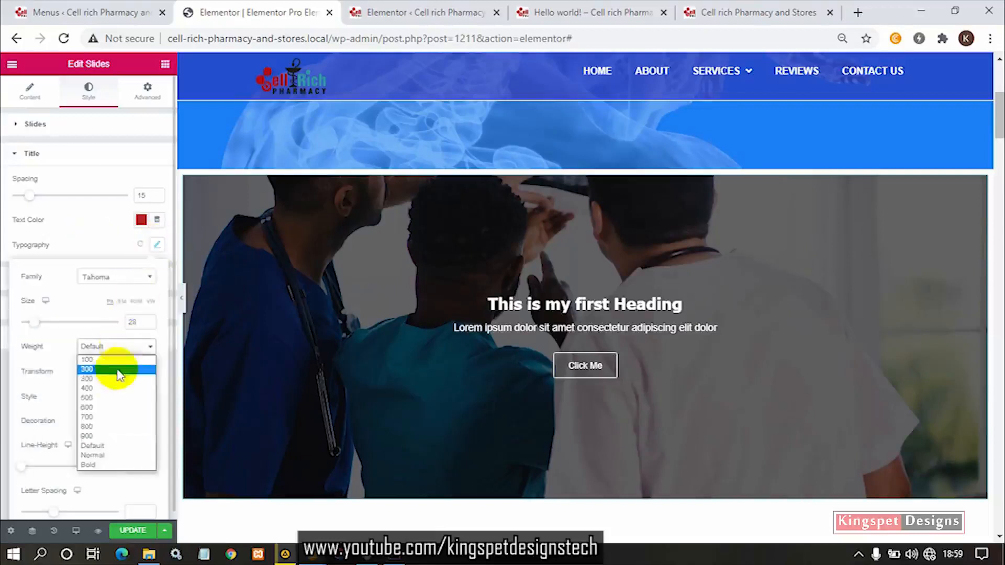
pyautogui.click(109, 408)
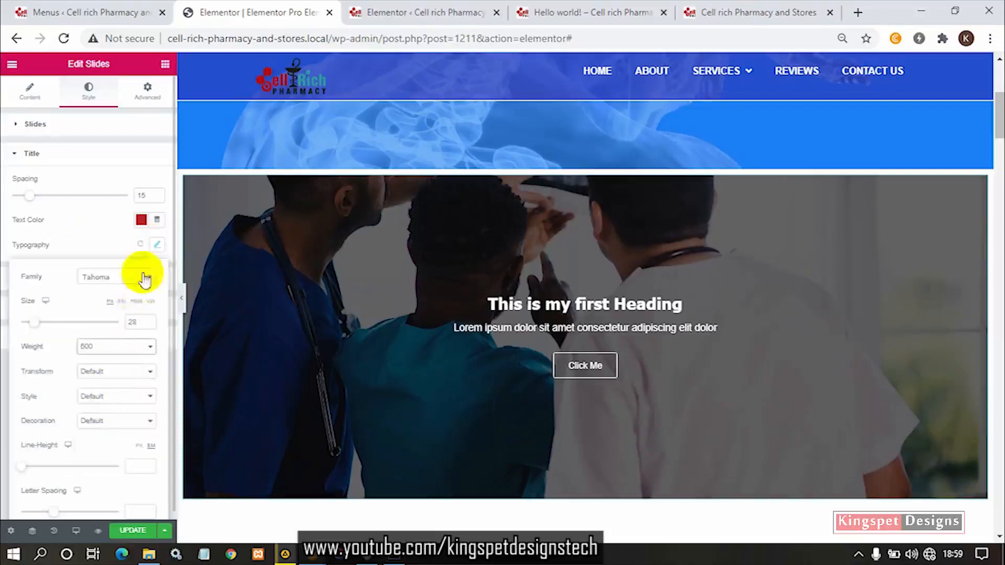
pyautogui.click(126, 350)
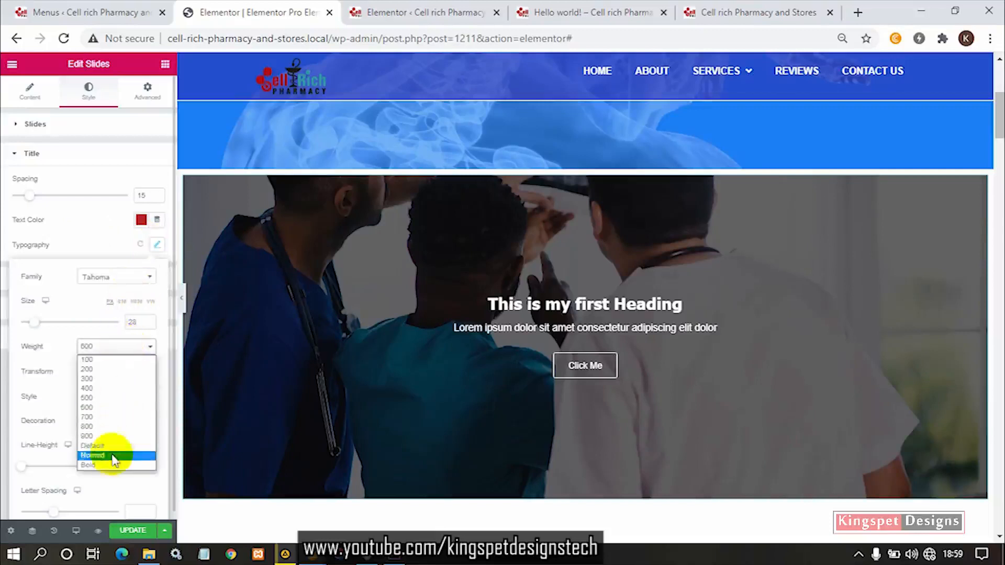
pyautogui.click(108, 463)
pyautogui.click(125, 348)
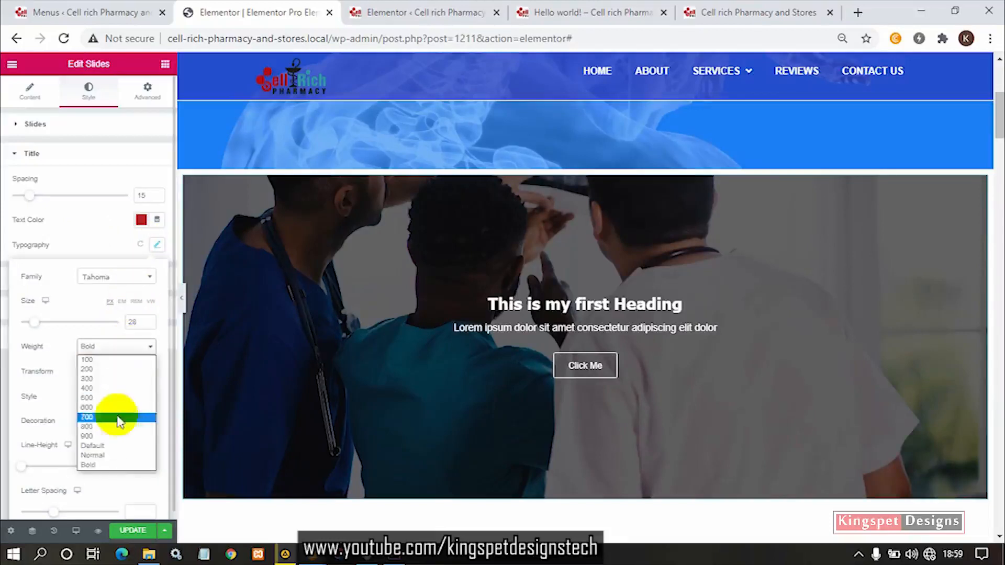
pyautogui.click(135, 387)
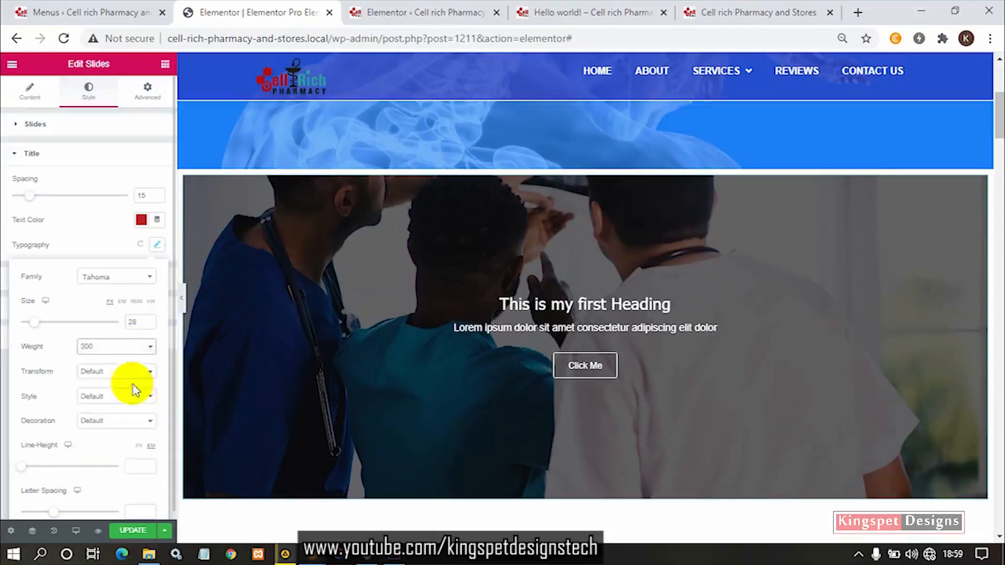
pyautogui.click(107, 347)
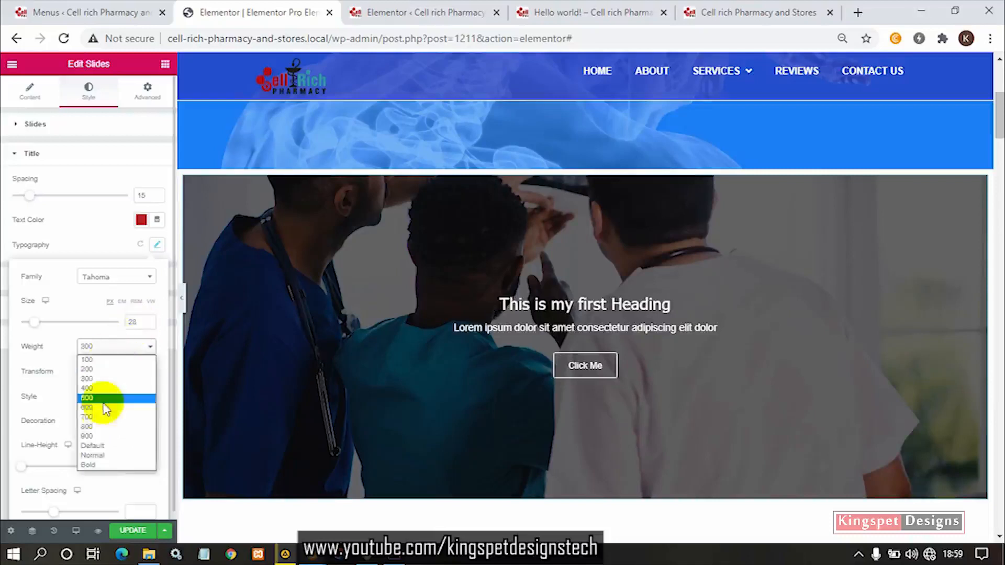
pyautogui.click(98, 447)
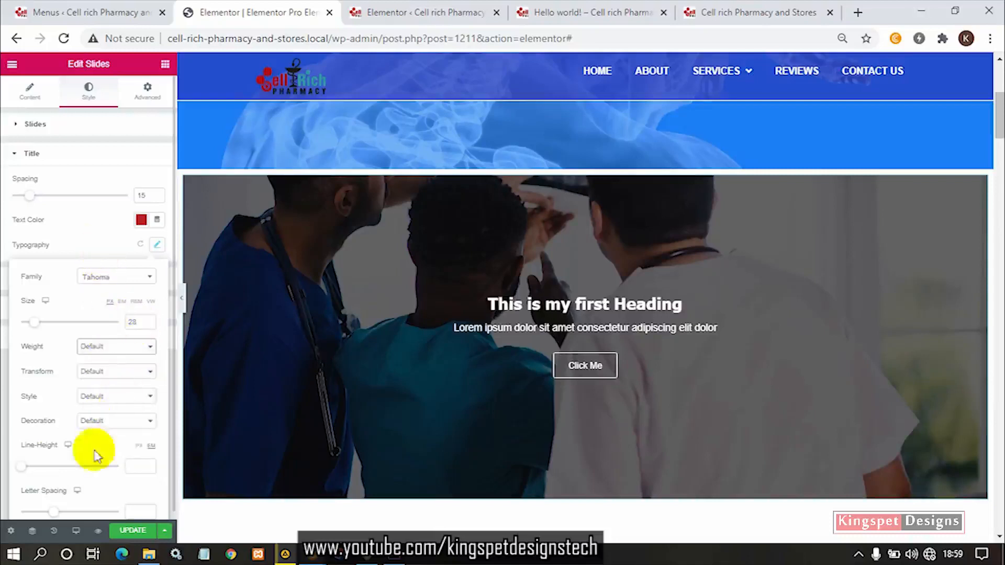
# - Try the Uppercase transform on the slider title and return the transform to Default
pyautogui.scroll(-1, 139, 450)
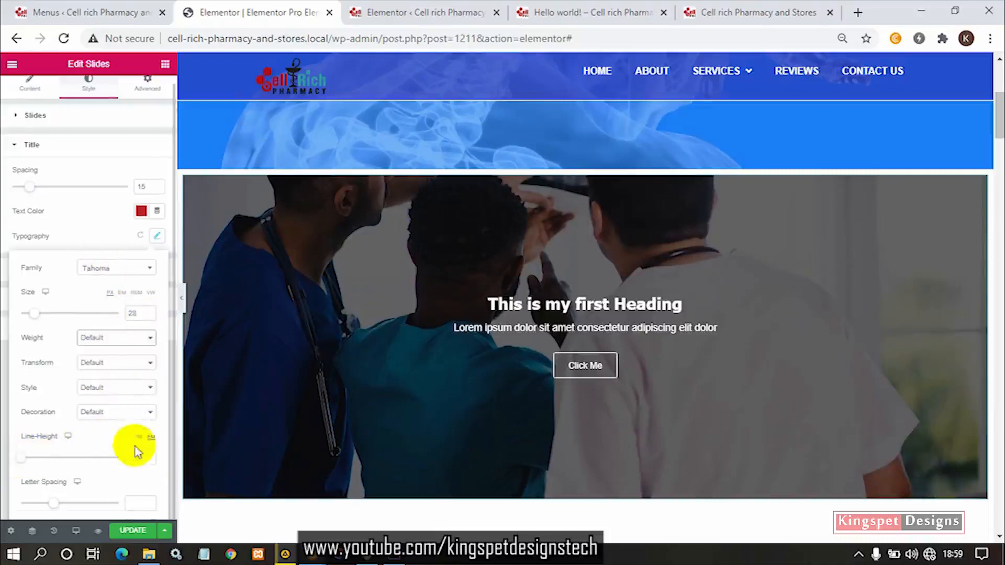
pyautogui.click(116, 365)
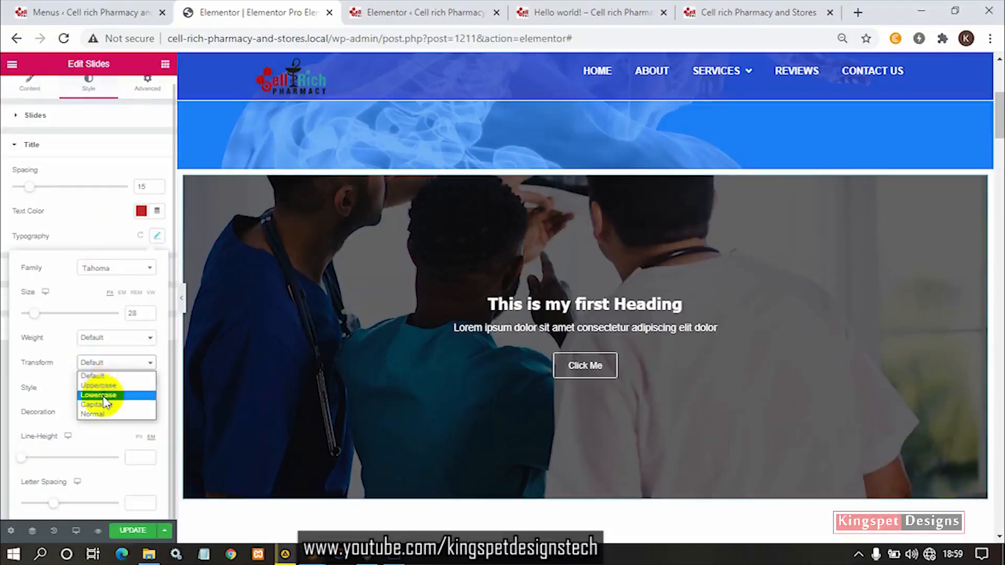
pyautogui.click(102, 386)
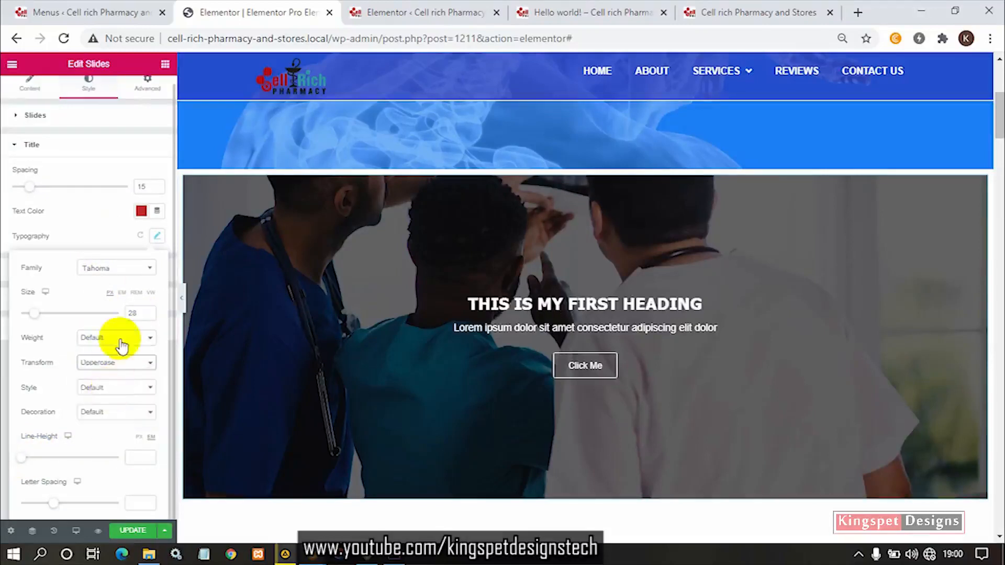
pyautogui.click(118, 362)
pyautogui.click(112, 374)
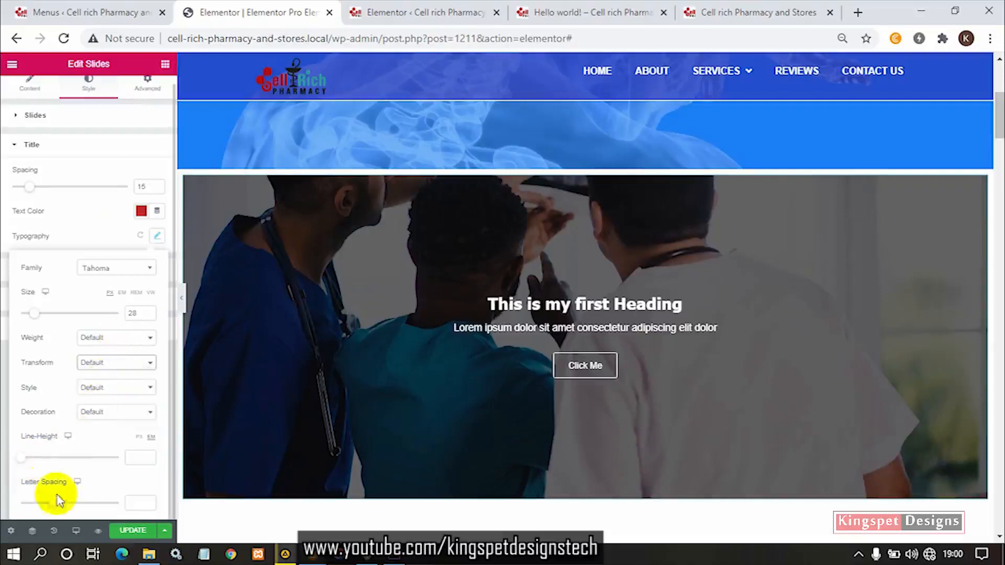
# - Try a letter spacing of 4.2 on the slider title, undo it and close the typography settings
pyautogui.moveTo(54, 504); pyautogui.dragTo(82, 506)
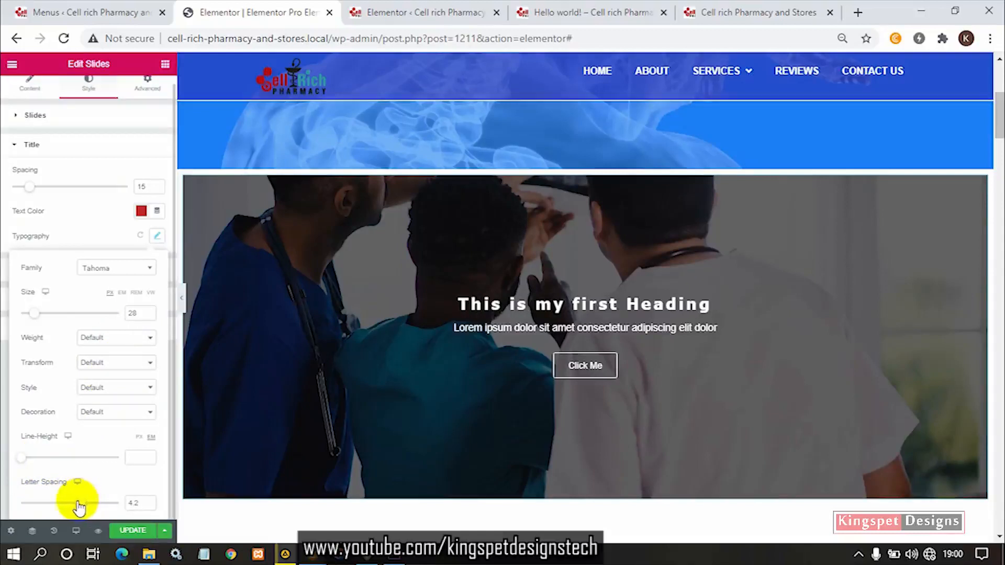
pyautogui.hotkey('ctrl', 'z')
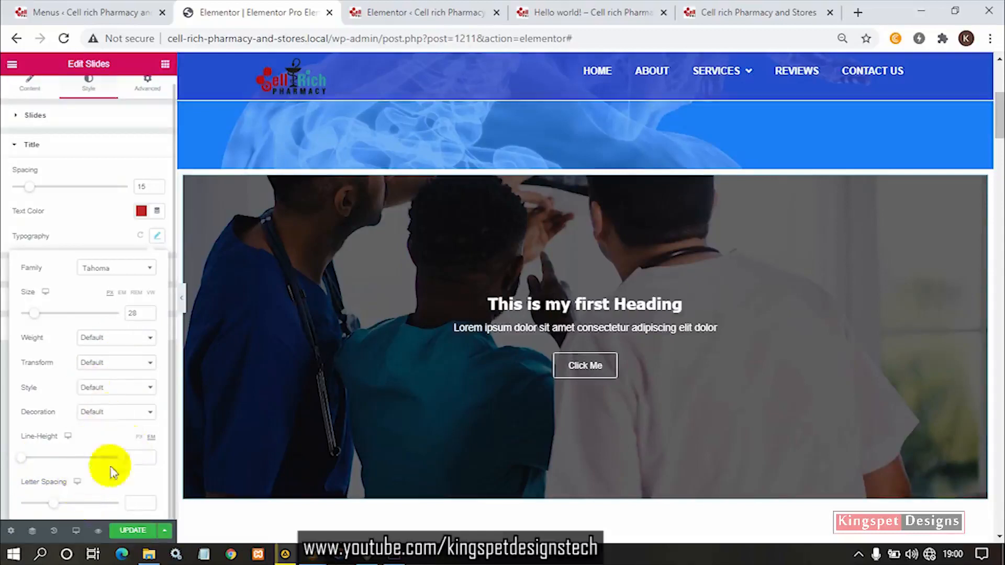
pyautogui.click(84, 220)
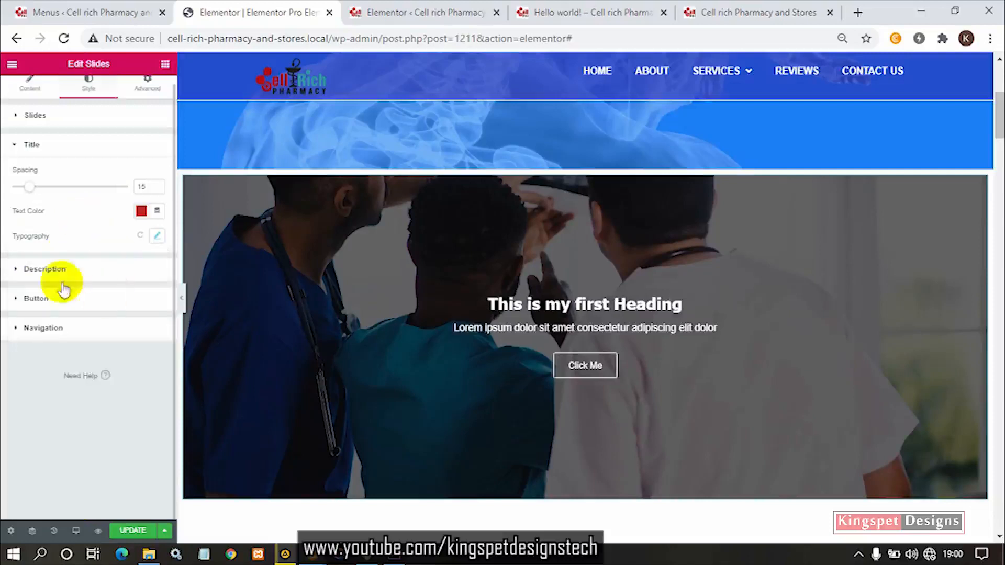
# - Try a dark red text color in the slide description's style settings and clear the color again
pyautogui.click(45, 269)
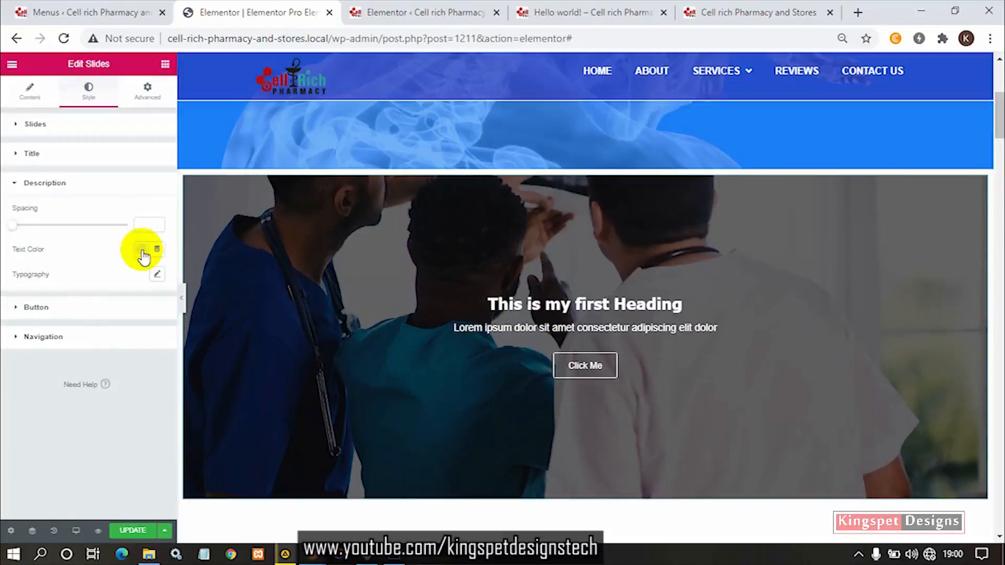
pyautogui.click(142, 255)
pyautogui.click(130, 373)
pyautogui.click(180, 358)
pyautogui.moveTo(148, 358); pyautogui.dragTo(176, 350)
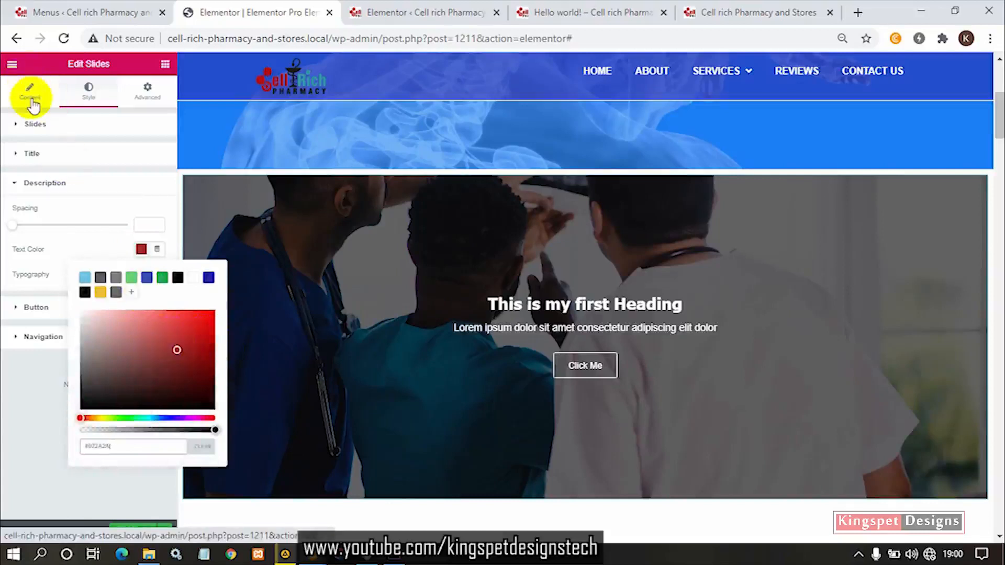
pyautogui.click(195, 446)
pyautogui.click(103, 241)
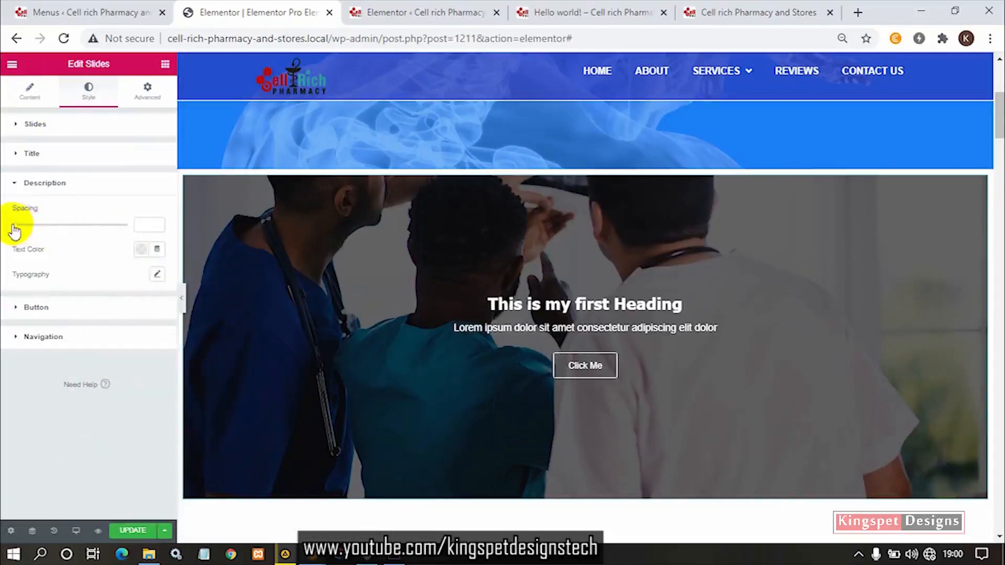
# - Set the slide description's spacing to 20
pyautogui.moveTo(14, 226); pyautogui.dragTo(34, 234)
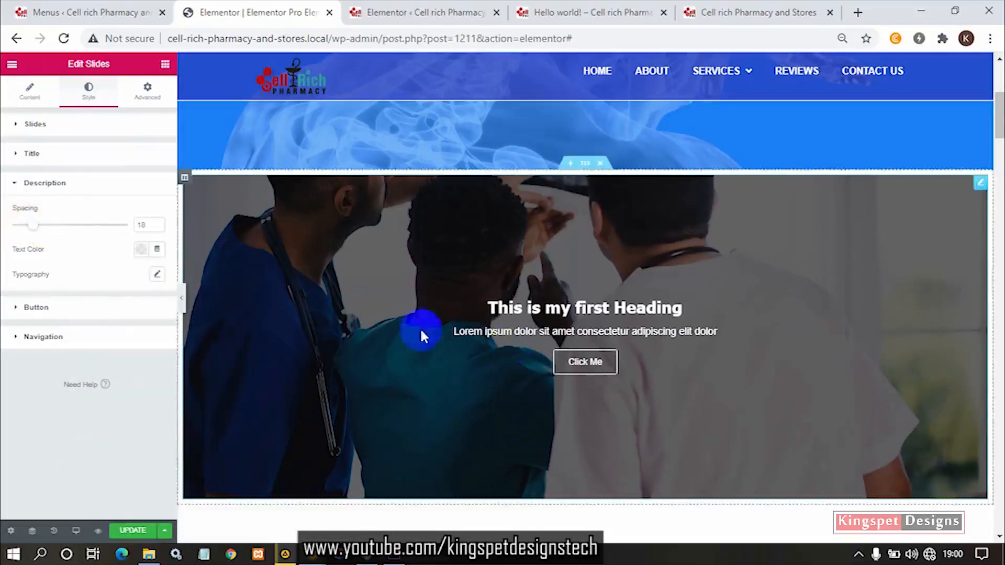
pyautogui.click(157, 227)
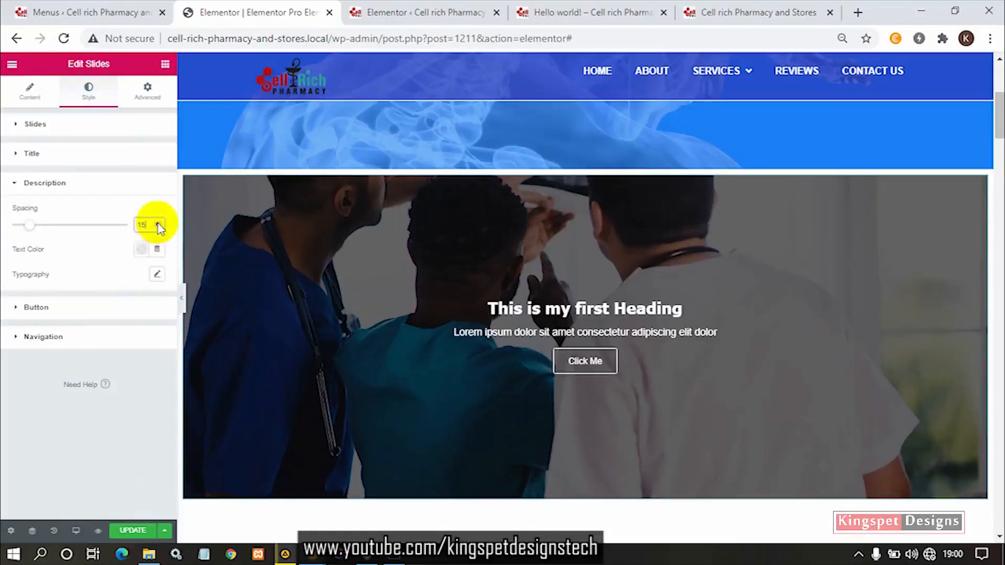
pyautogui.click(158, 223)
pyautogui.click(157, 223)
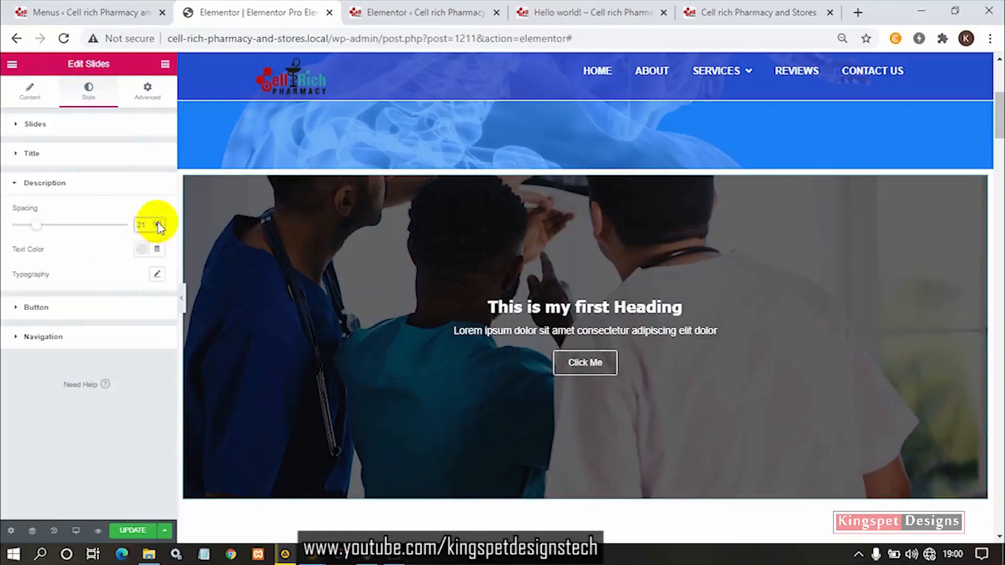
pyautogui.click(157, 229)
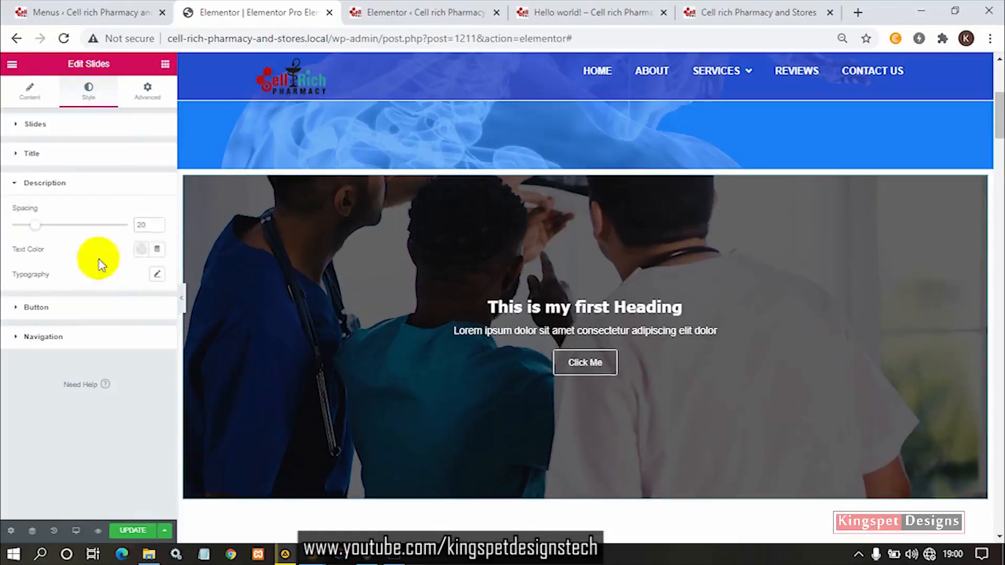
# - Set the slide description's font size to 20 px in its typography settings
pyautogui.click(157, 273)
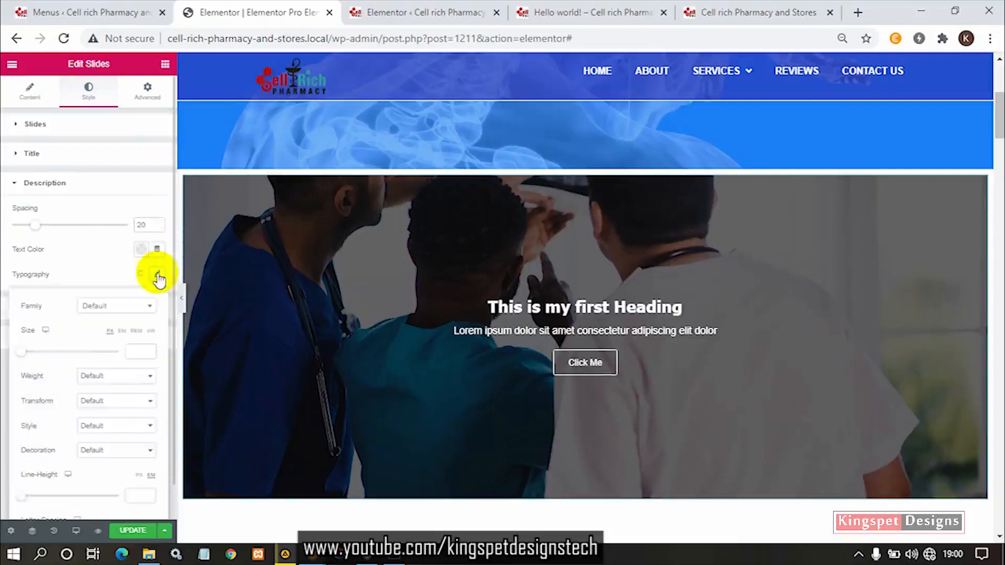
pyautogui.click(133, 354)
pyautogui.write('15')
pyautogui.click(147, 349)
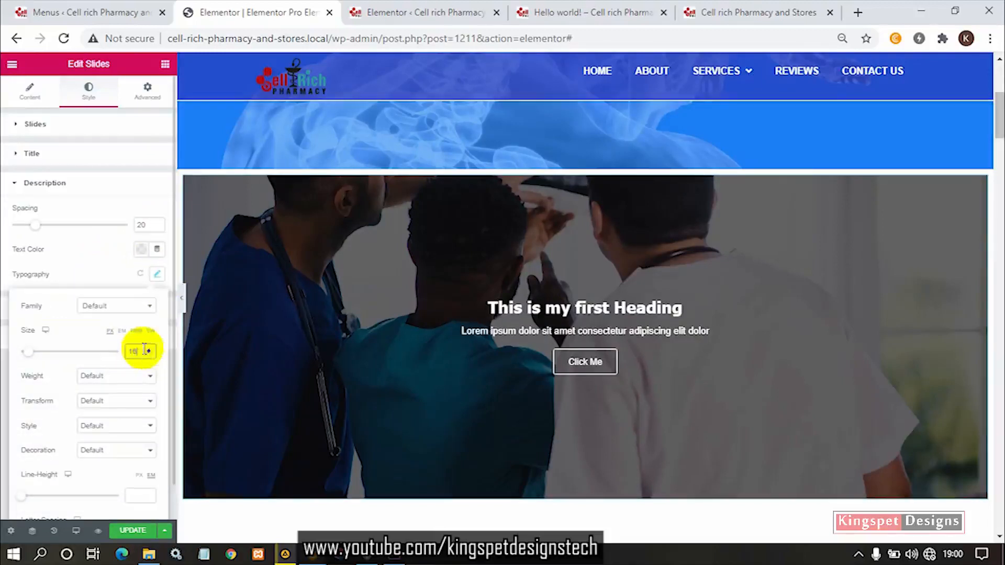
pyautogui.moveTo(139, 350); pyautogui.dragTo(134, 357)
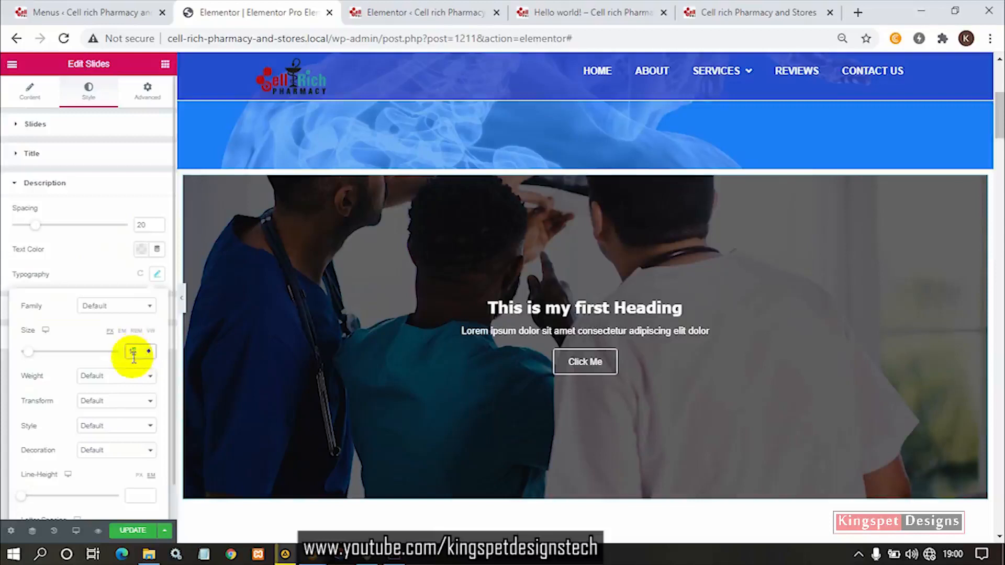
pyautogui.write('8')
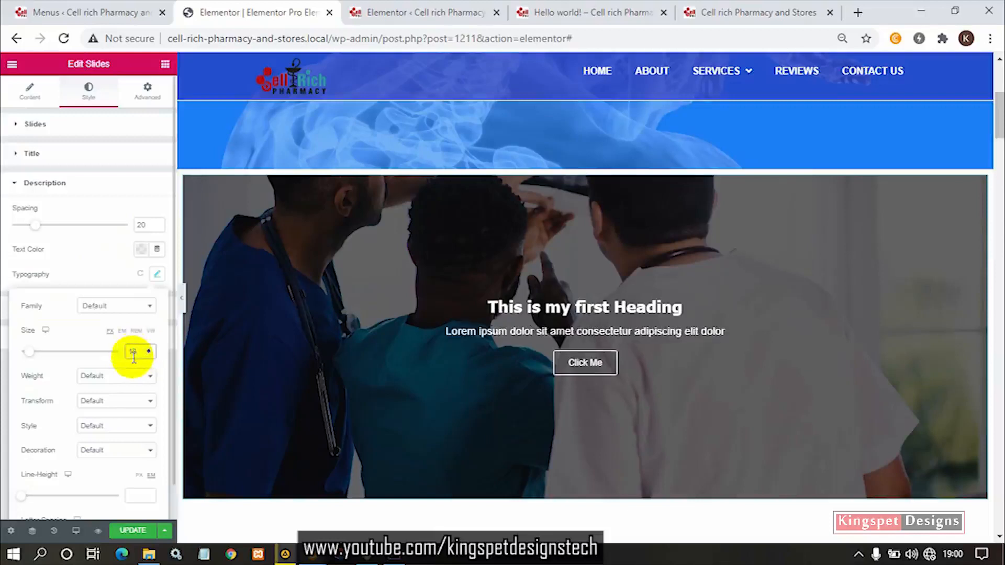
pyautogui.click(149, 349)
pyautogui.click(149, 348)
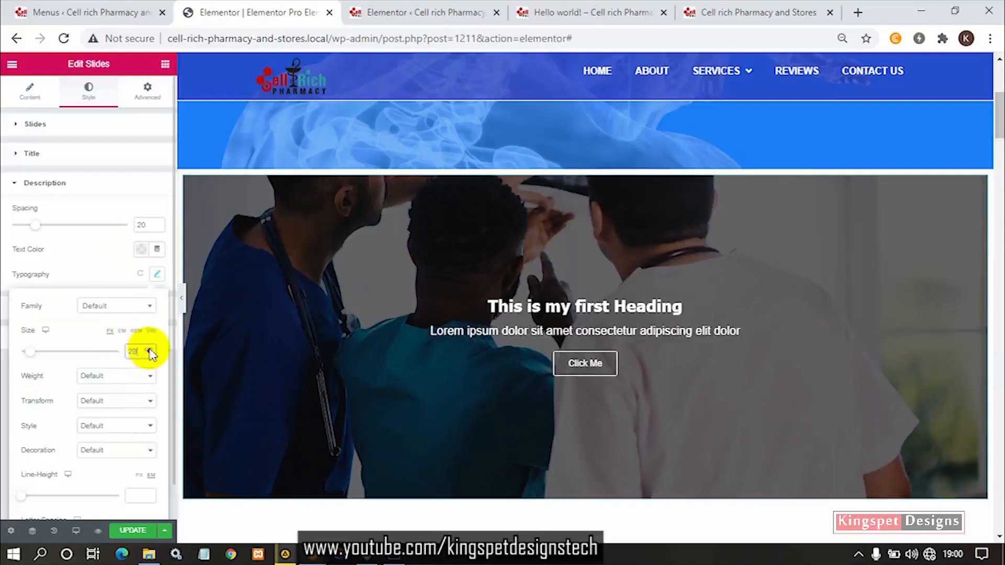
# - Set the slide description's font weight to 500 and close its typography settings
pyautogui.click(107, 375)
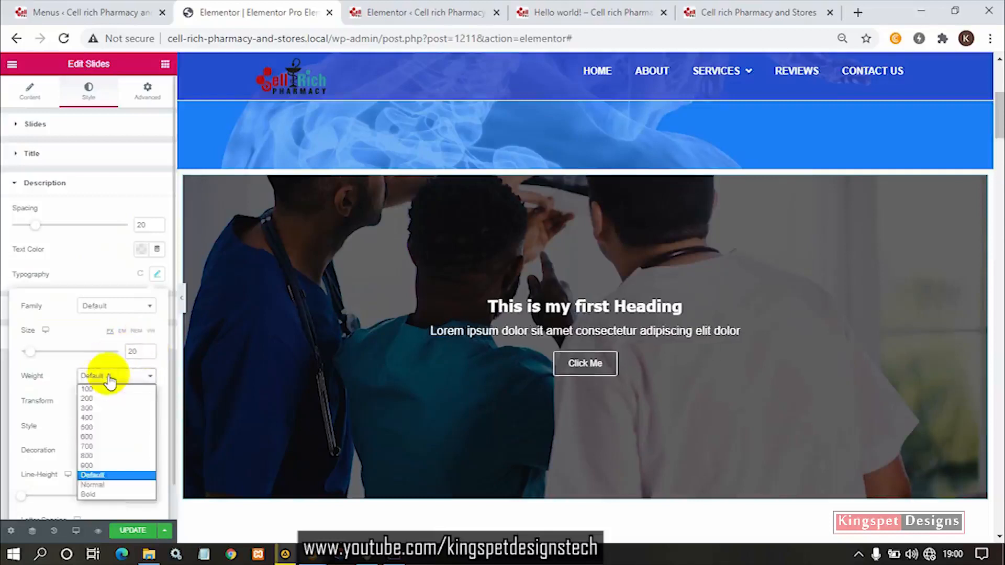
pyautogui.click(107, 427)
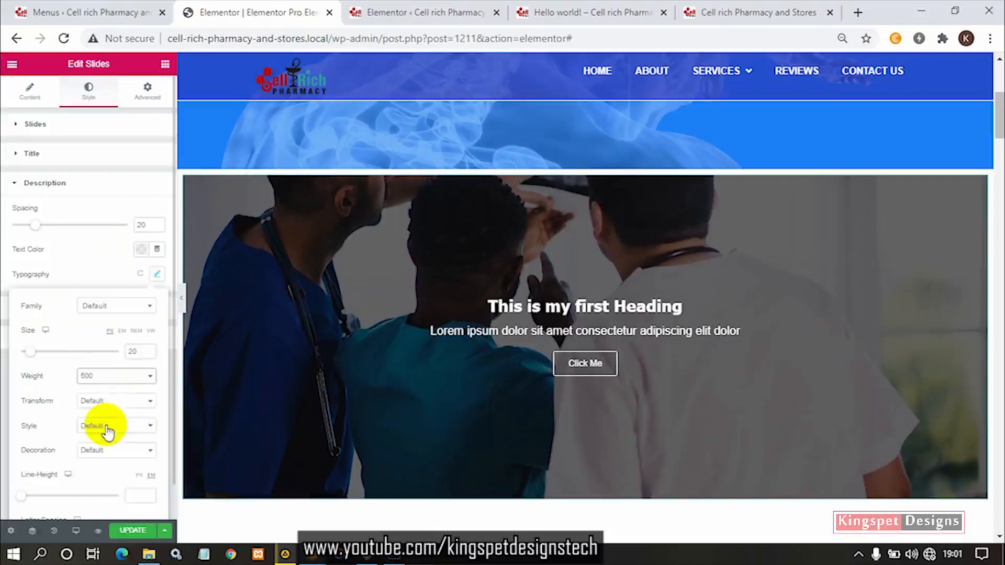
pyautogui.scroll(-1, 122, 435)
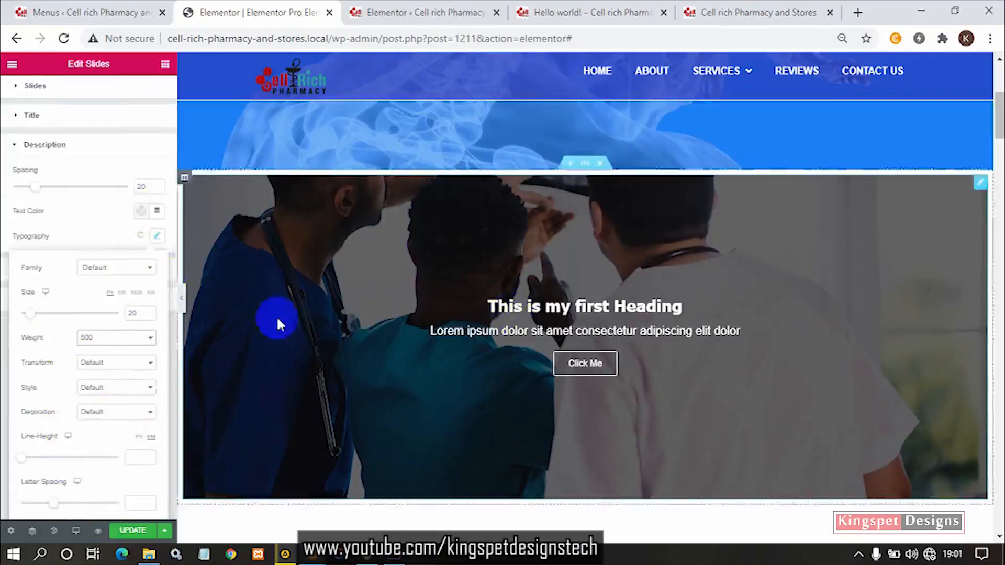
pyautogui.click(102, 226)
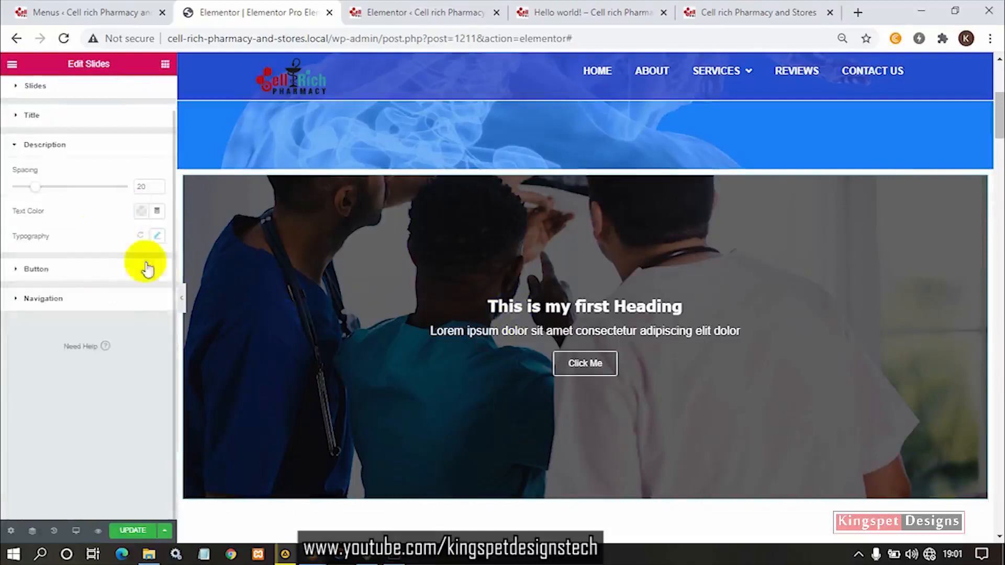
# - Try a red text color in the slider button's style settings and clear the color again
pyautogui.click(63, 272)
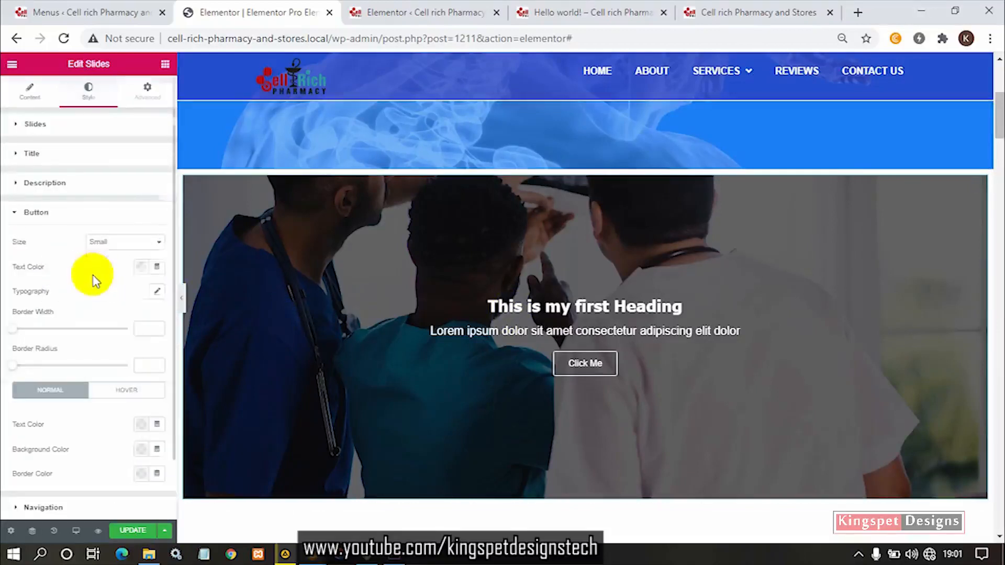
pyautogui.scroll(-2, 99, 269)
pyautogui.click(141, 197)
pyautogui.click(217, 284)
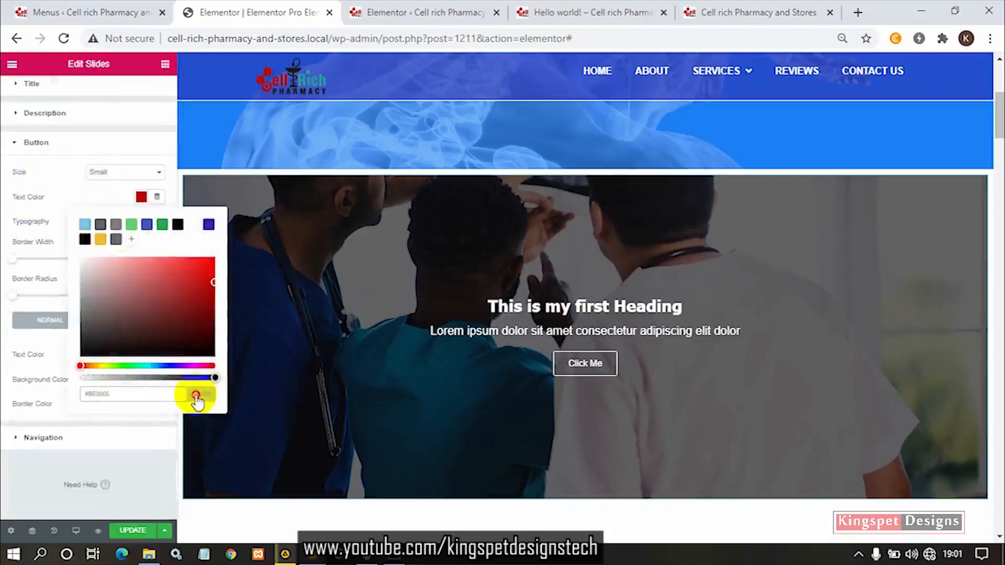
pyautogui.click(101, 184)
# - Try the Extra Small size on the slider button and set the size to Extra Large
pyautogui.click(123, 174)
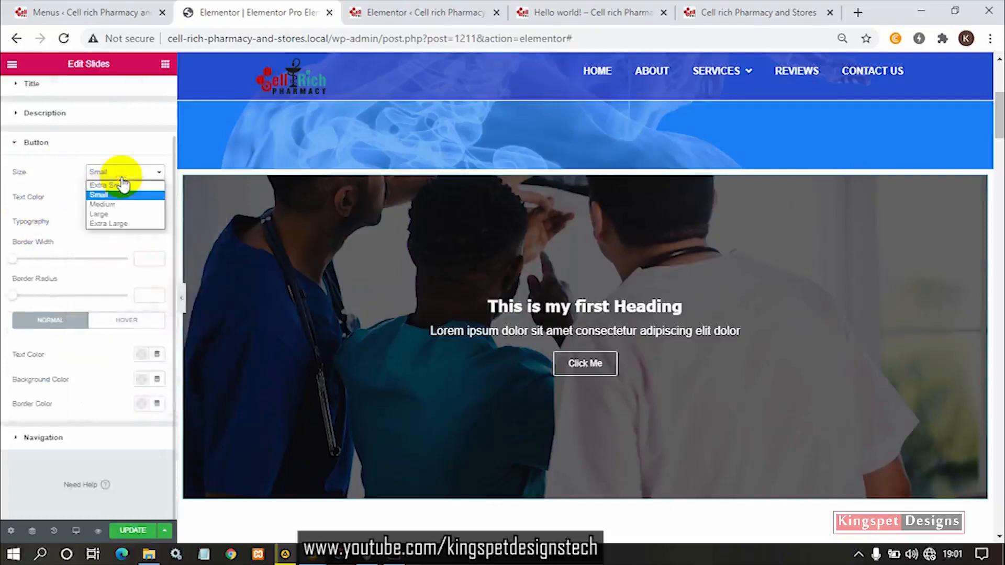
pyautogui.click(120, 186)
pyautogui.click(119, 172)
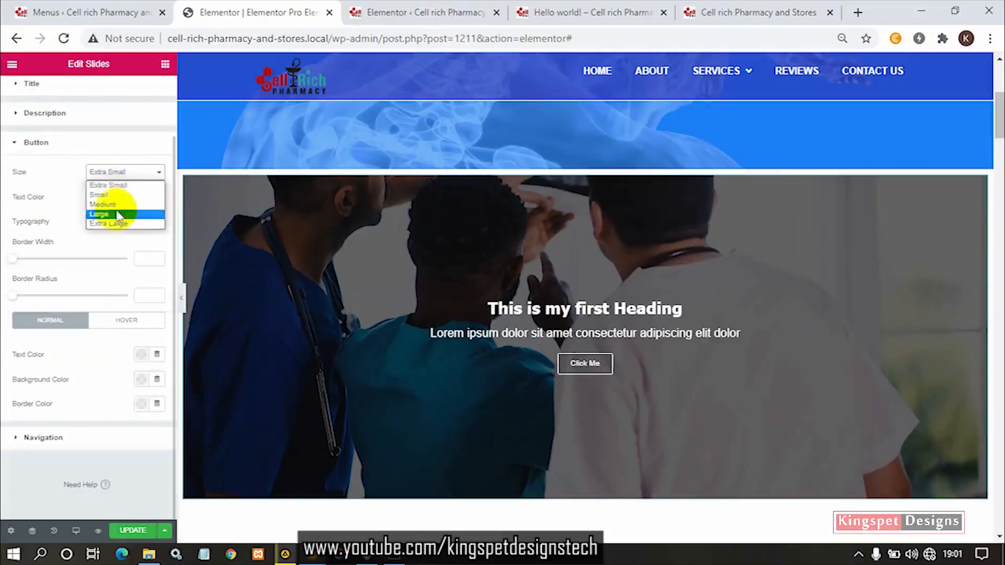
pyautogui.click(114, 223)
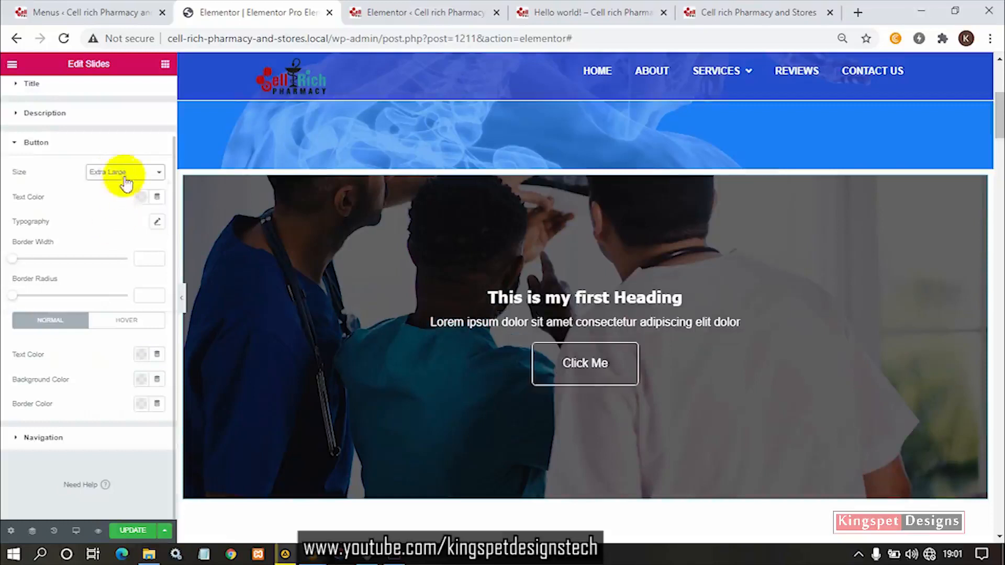
# - Set the slider button's size to Medium and its typography font size to 20 px
pyautogui.click(123, 173)
pyautogui.click(121, 205)
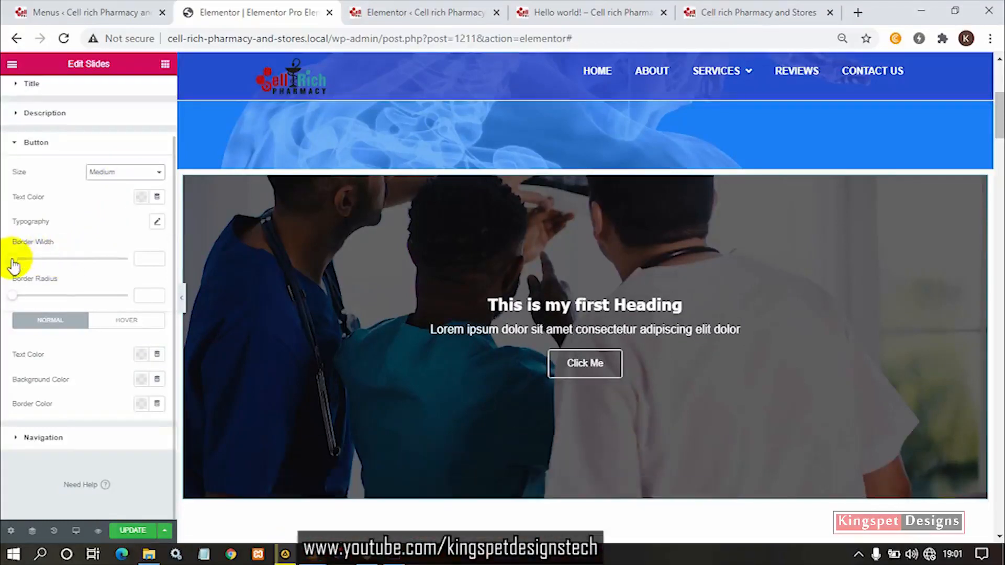
pyautogui.click(157, 222)
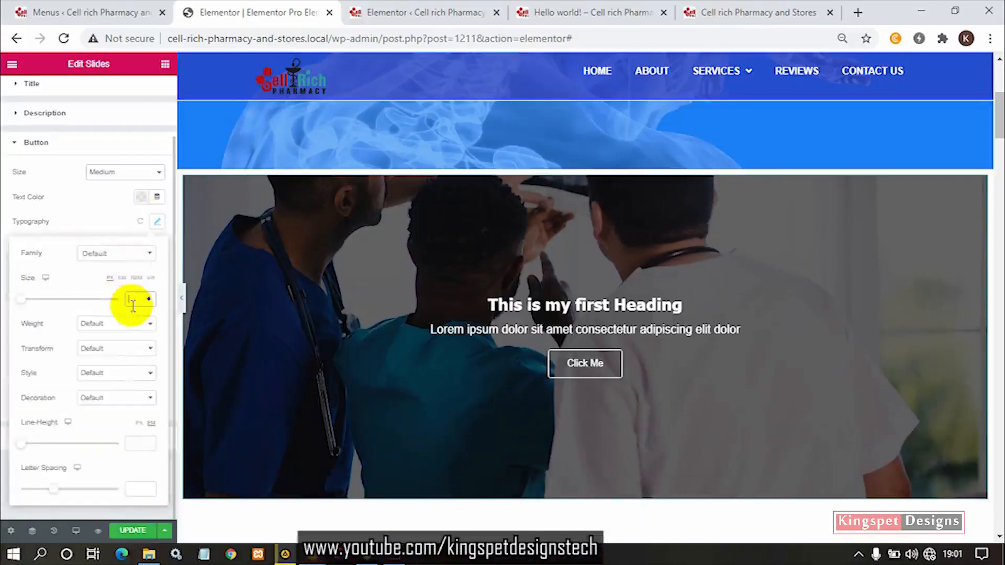
pyautogui.write('20')
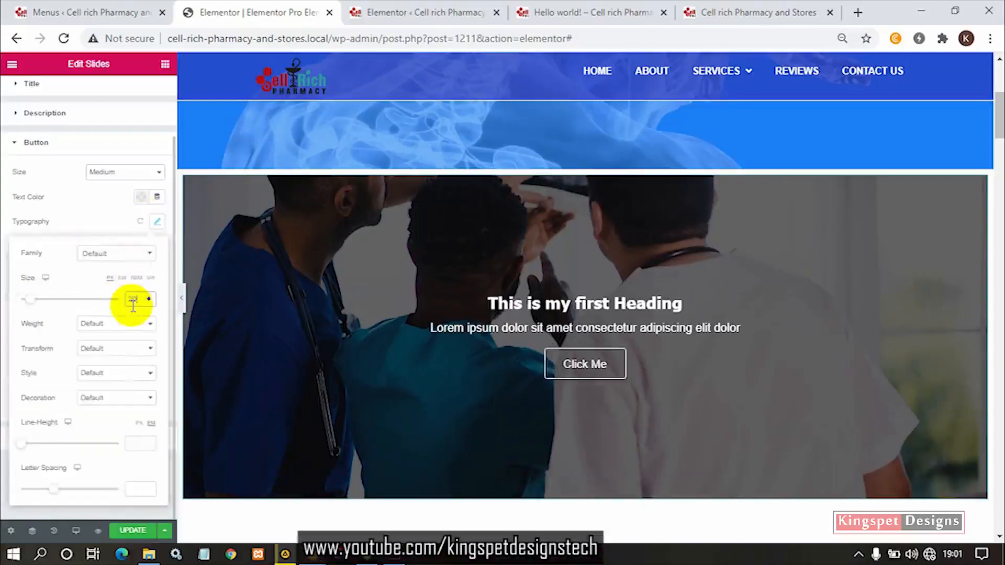
# - Set the slider button's font family to Tahoma and close its typography settings
pyautogui.click(127, 262)
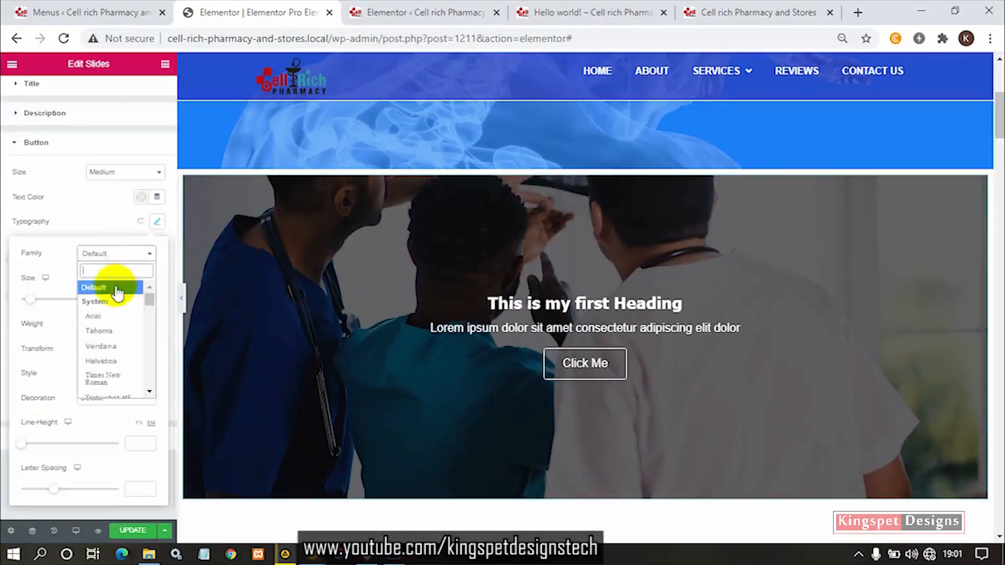
pyautogui.click(103, 334)
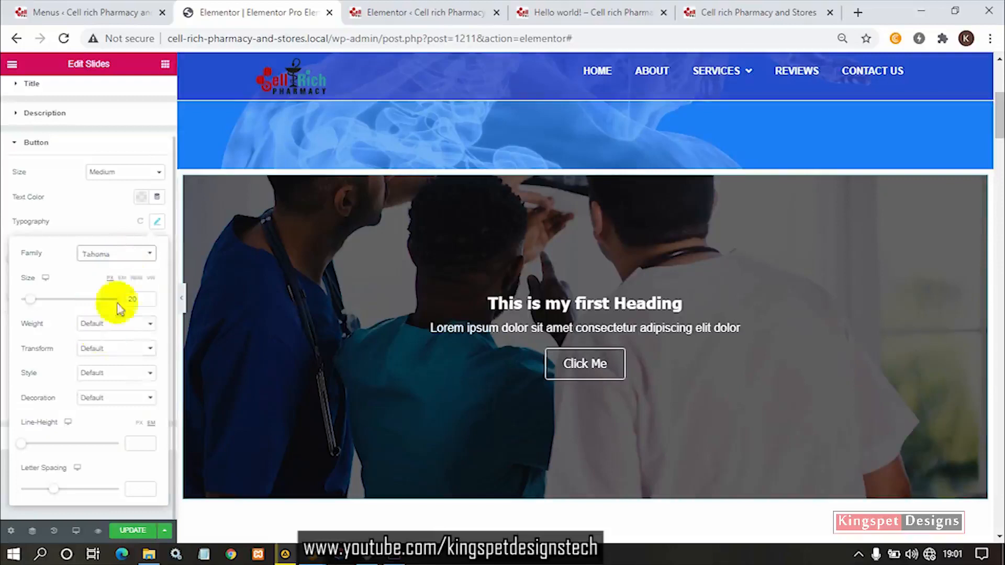
pyautogui.click(130, 260)
pyautogui.click(102, 228)
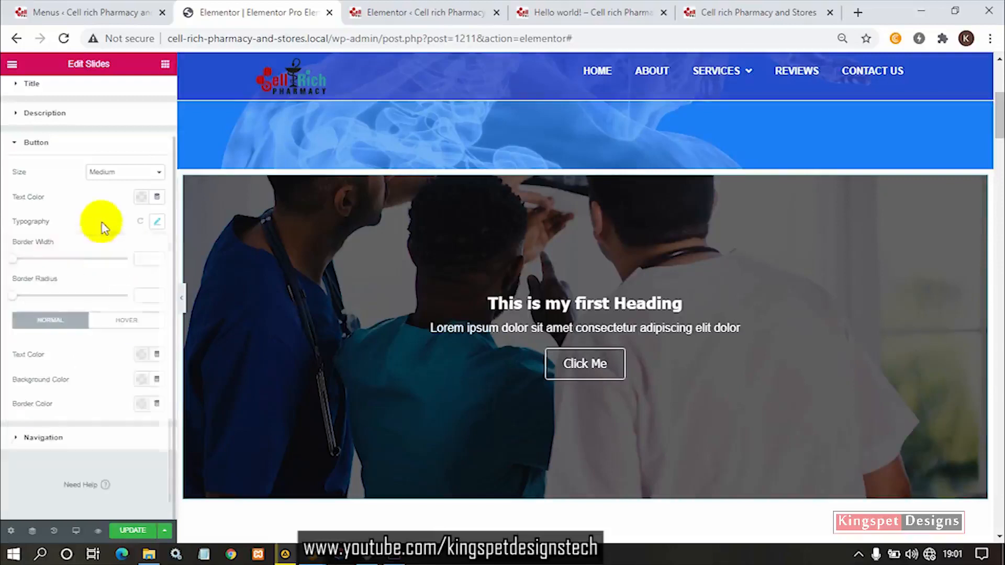
# - Try the Uppercase text transform on the slider button and set the transform back to Default
pyautogui.click(156, 221)
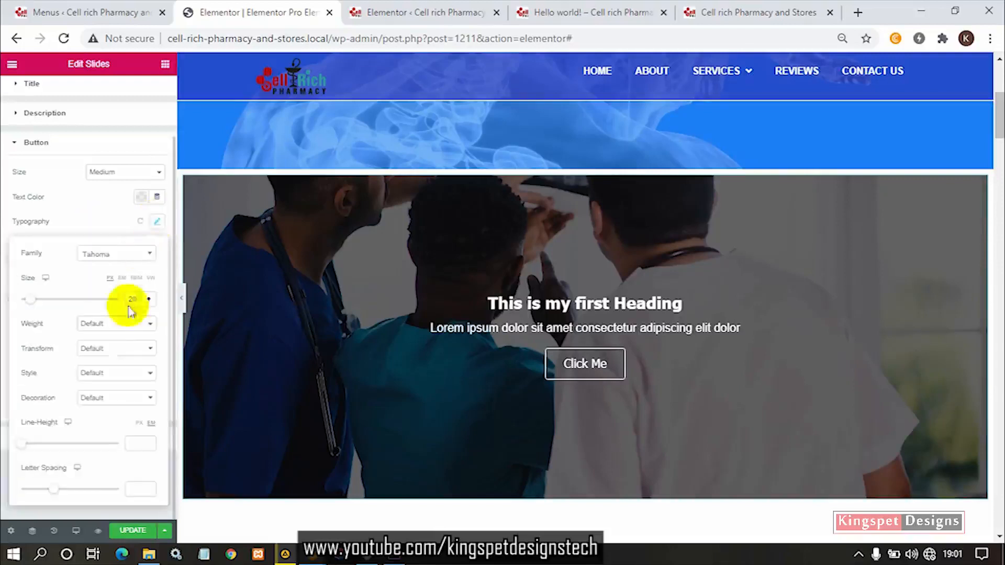
pyautogui.click(120, 348)
pyautogui.click(114, 372)
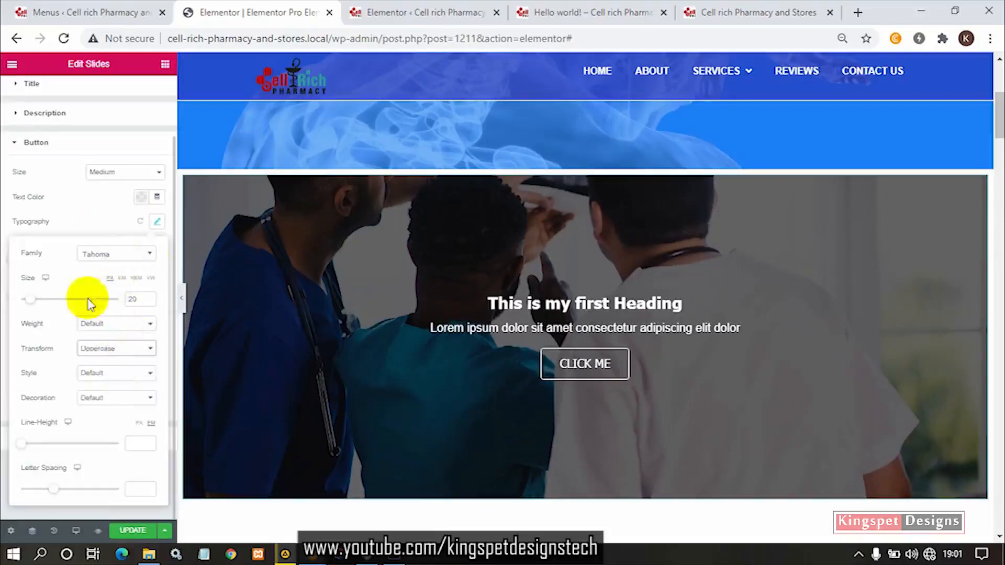
pyautogui.click(126, 348)
pyautogui.click(119, 362)
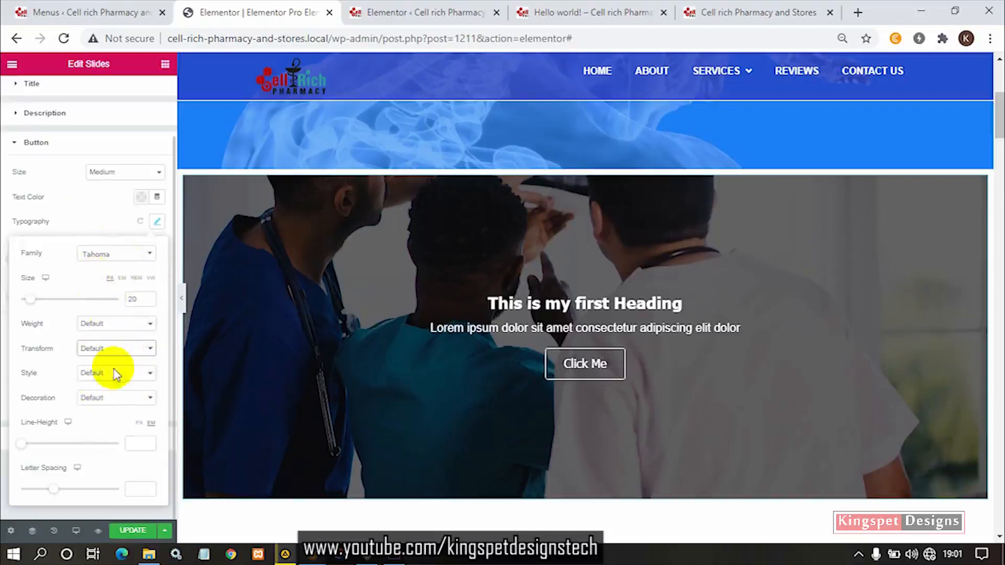
pyautogui.click(90, 206)
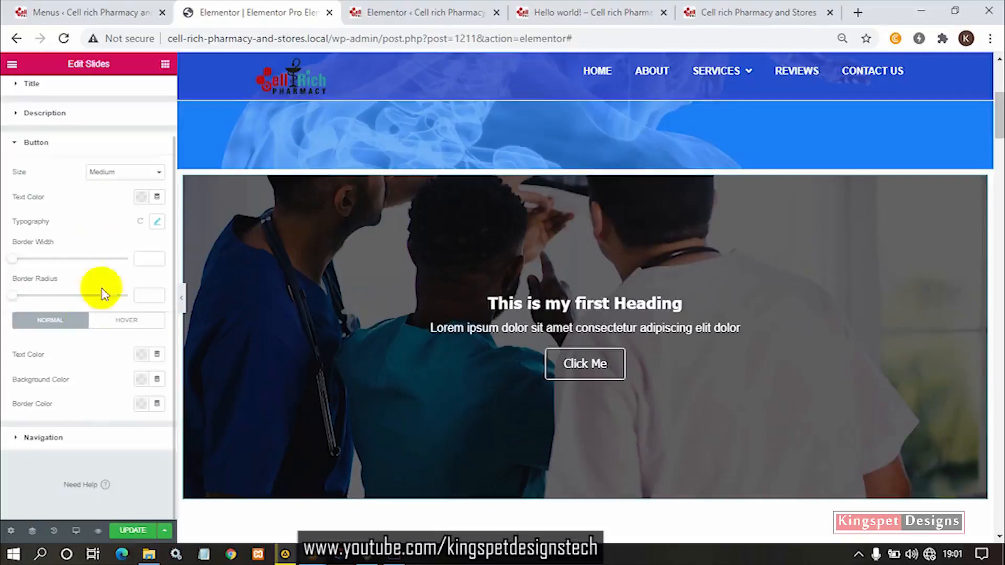
# - Try thicker borders on the slider button and set its border width to 2
pyautogui.click(156, 256)
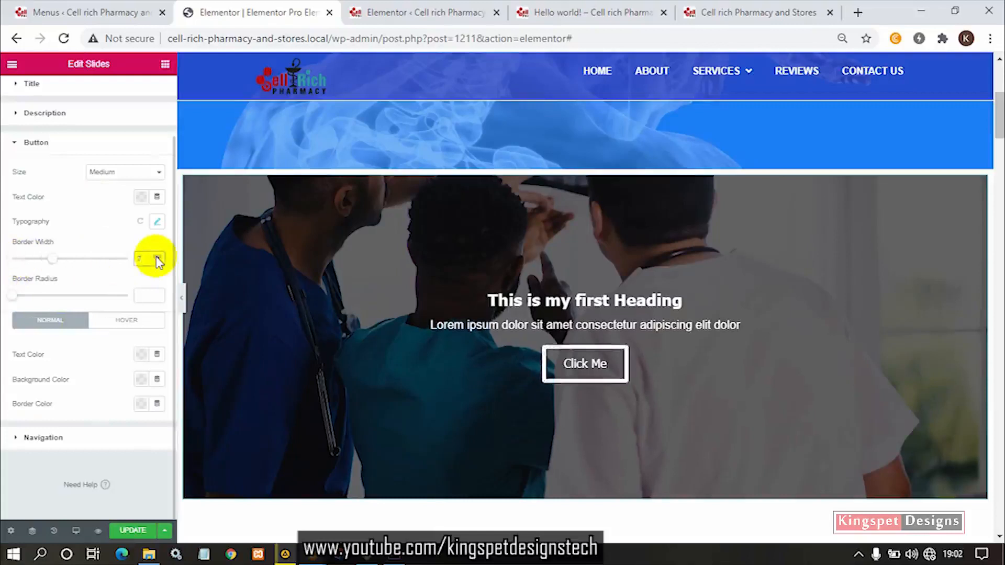
pyautogui.click(157, 262)
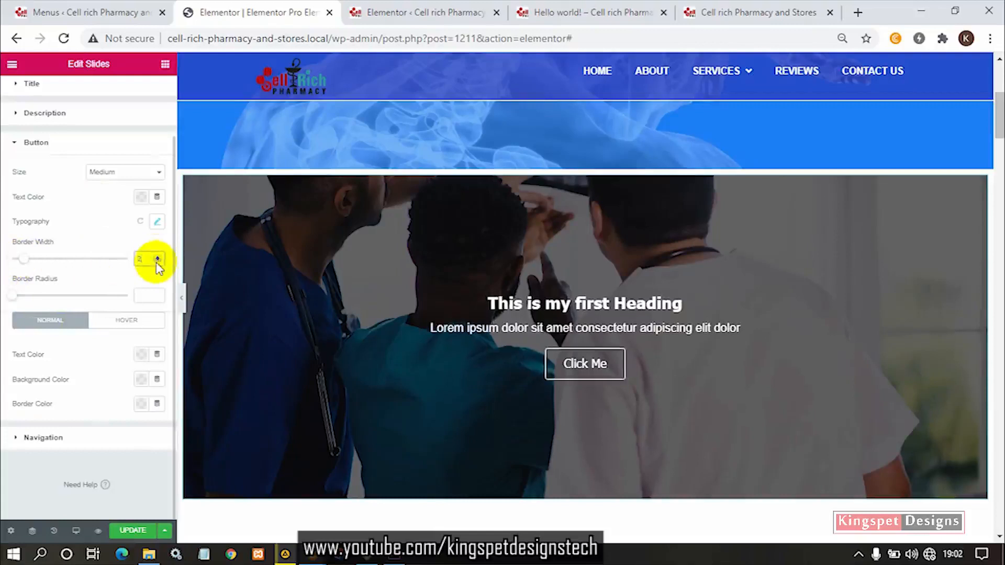
pyautogui.click(158, 257)
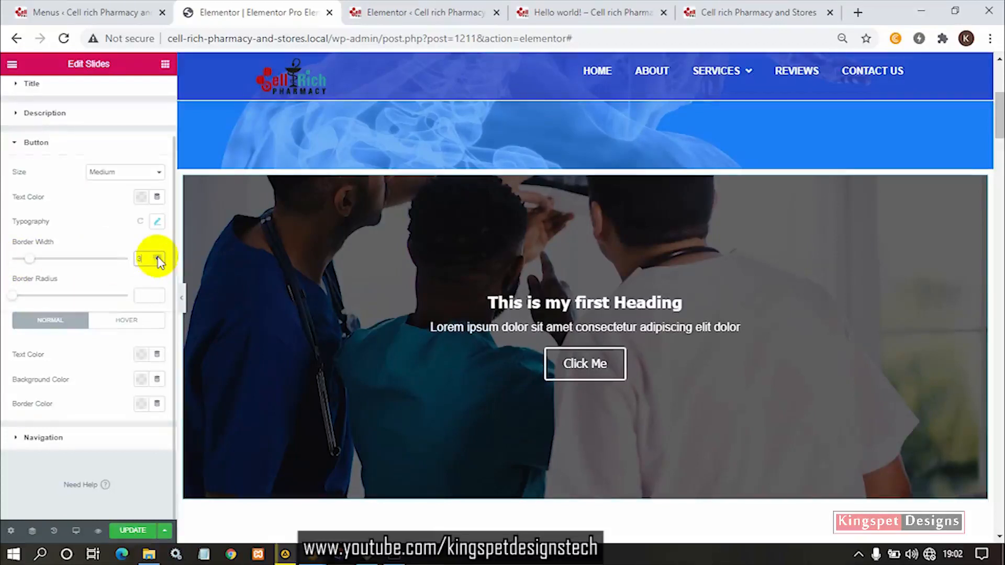
pyautogui.click(157, 262)
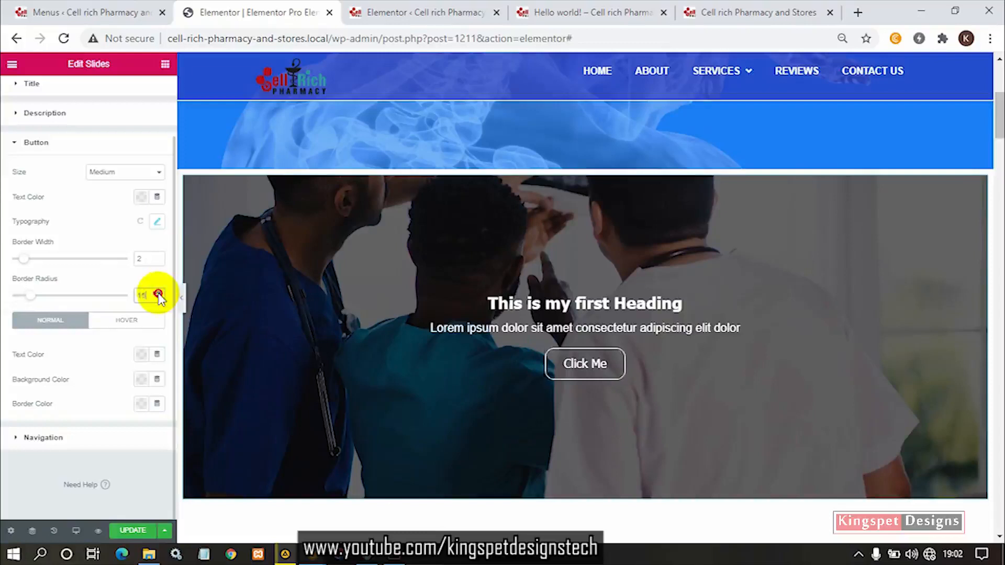
# - Try a larger border radius on the slider button and set the radius to 5
pyautogui.click(157, 293)
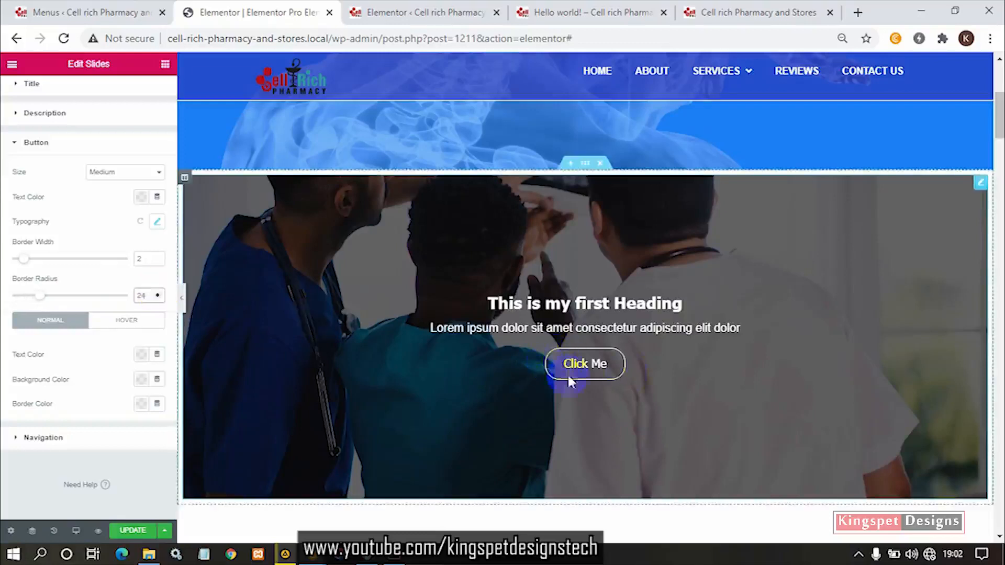
pyautogui.doubleClick(151, 297)
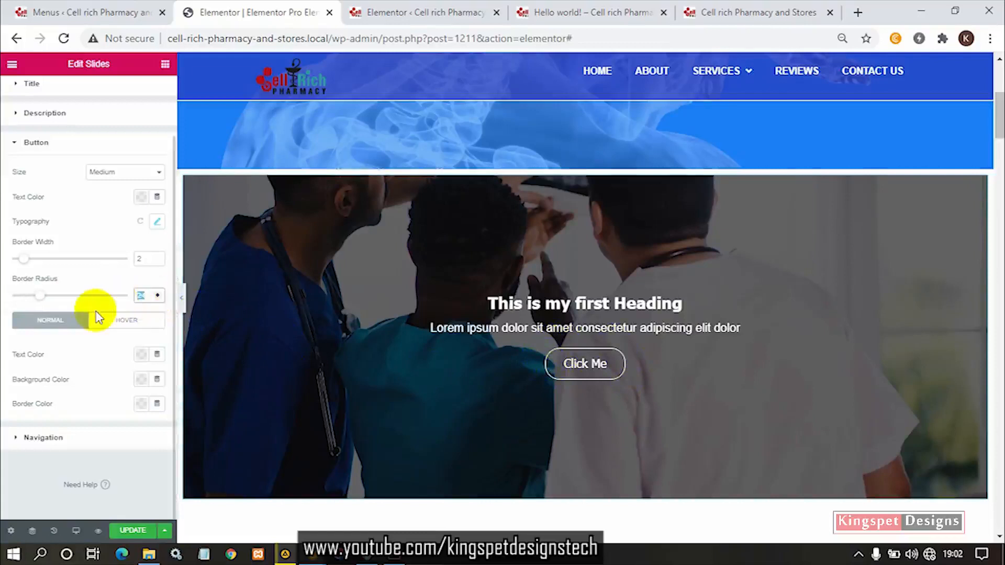
pyautogui.click(109, 276)
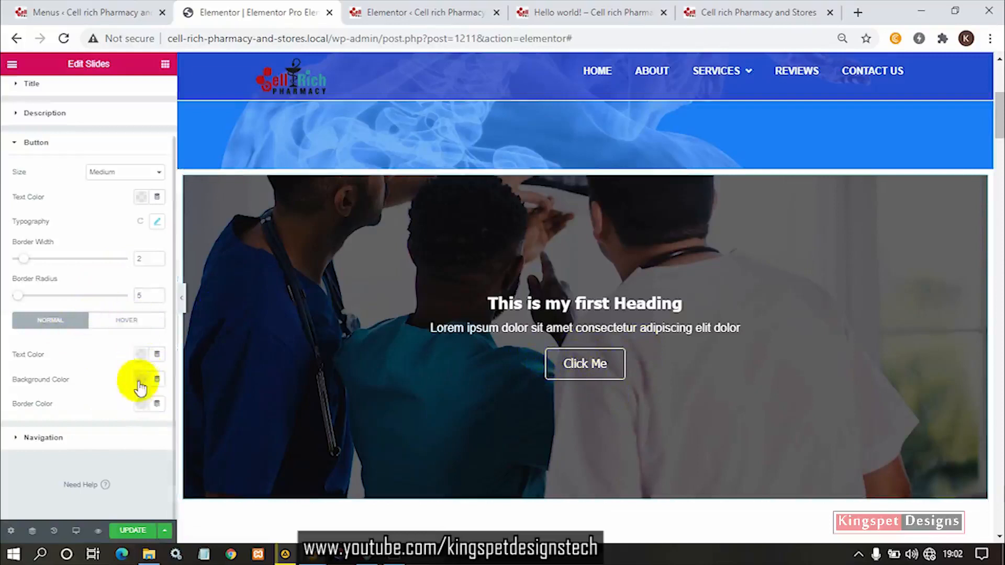
# - Set the slider button's hover background color to the saved dark blue
pyautogui.click(135, 329)
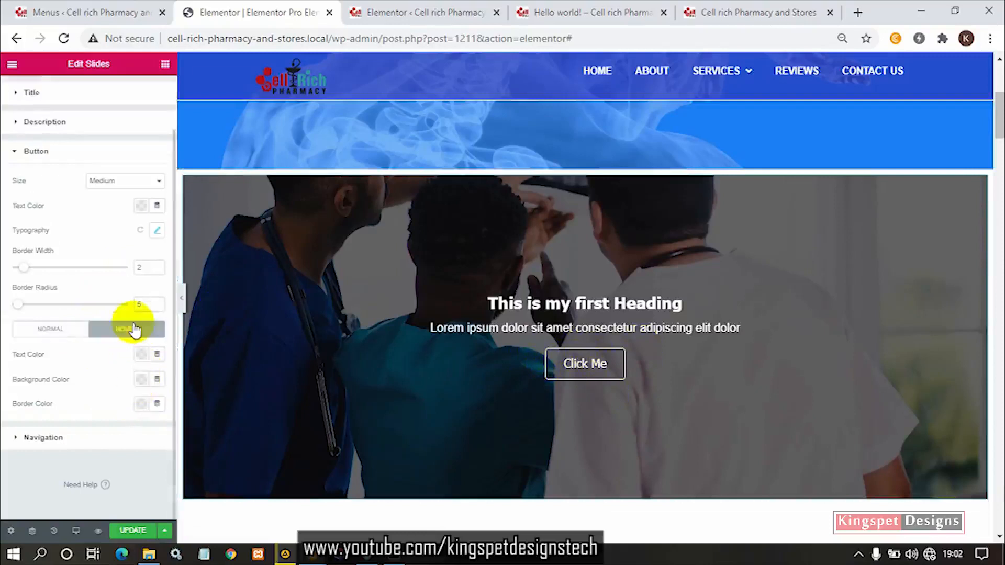
pyautogui.click(145, 387)
pyautogui.click(210, 258)
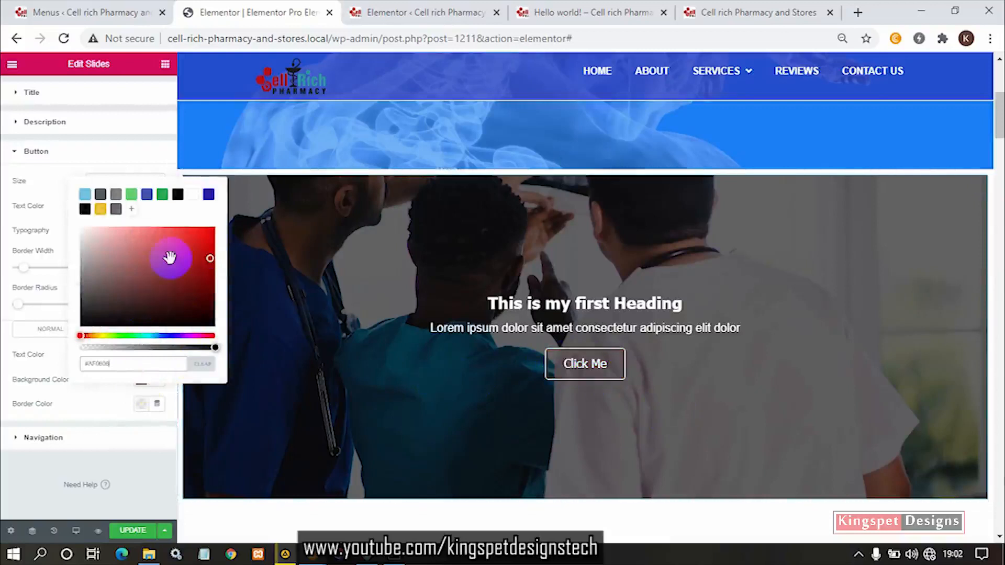
pyautogui.click(208, 194)
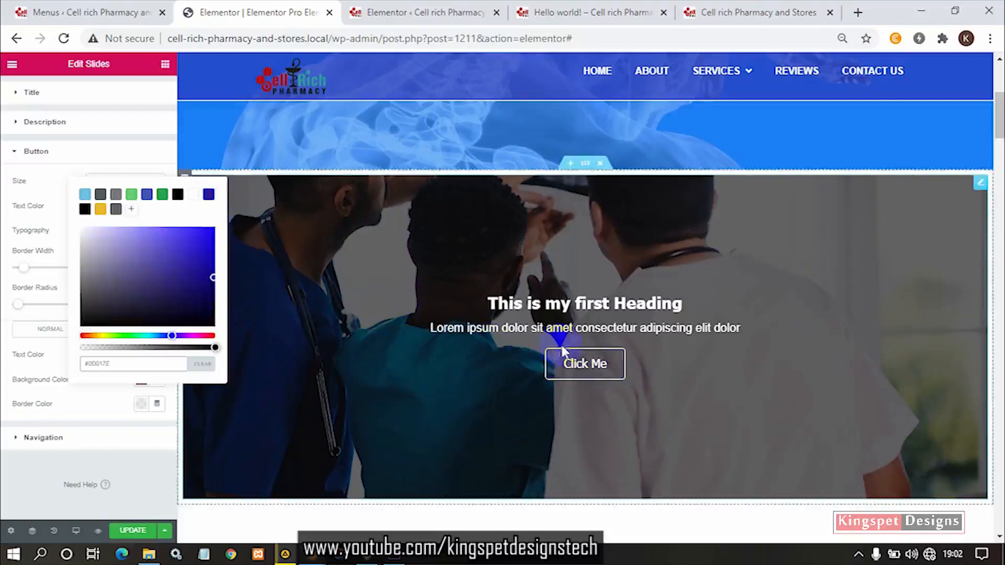
pyautogui.click(45, 370)
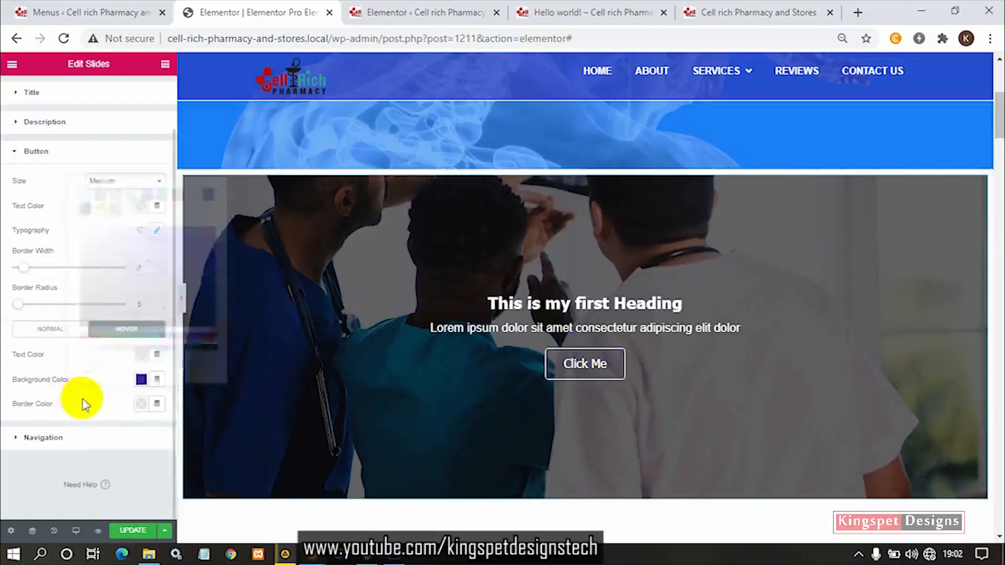
# - Set the slider button's hover text color to the saved amber yellow
pyautogui.click(142, 358)
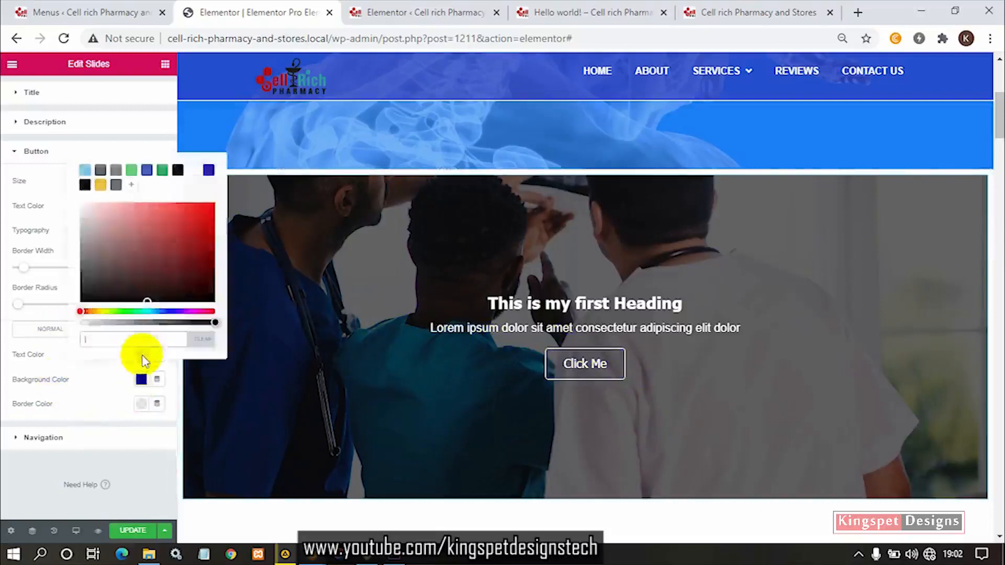
pyautogui.click(105, 188)
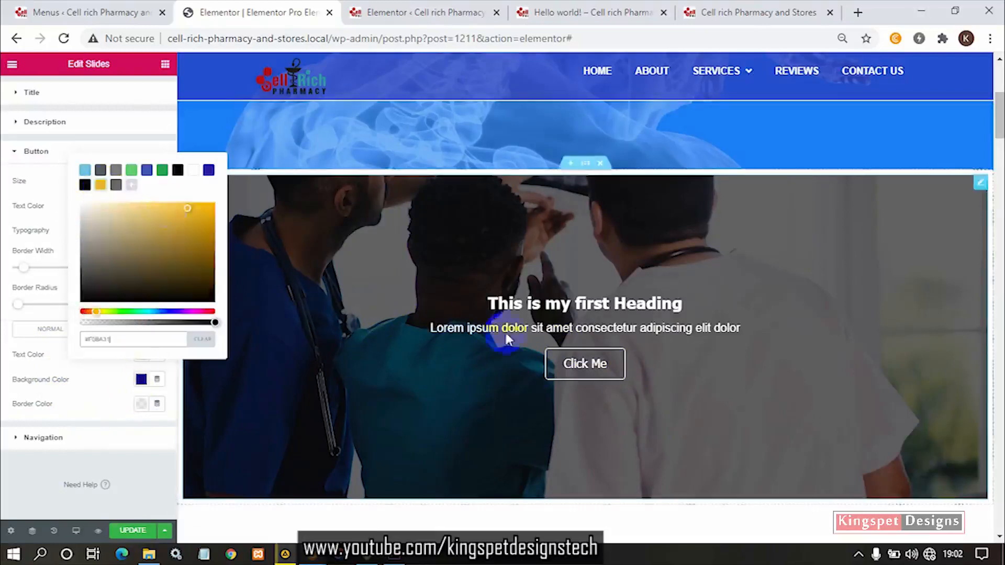
pyautogui.click(76, 462)
# - Set the slider's navigation arrows color to a bright red
pyautogui.click(76, 456)
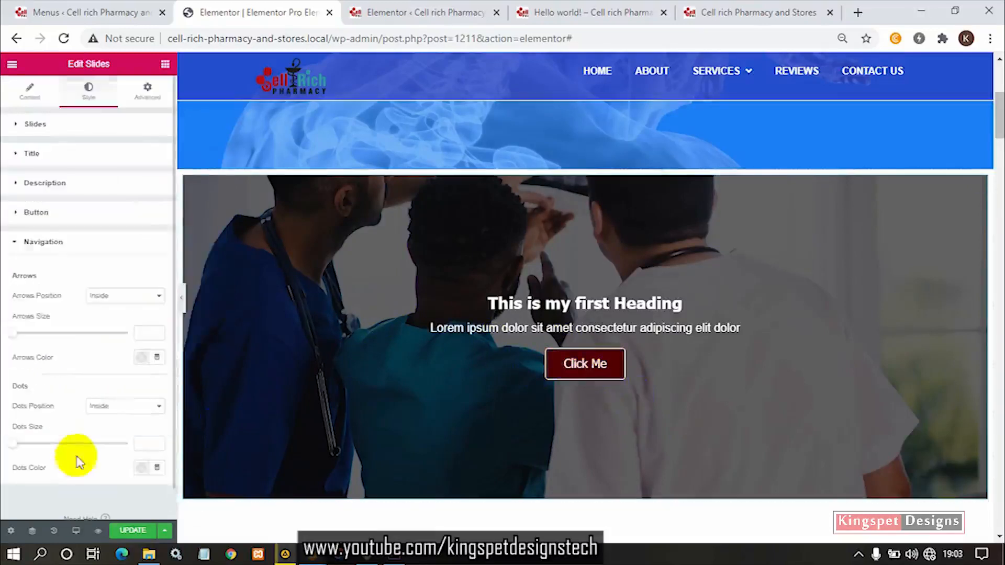
pyautogui.scroll(-4, 591, 458)
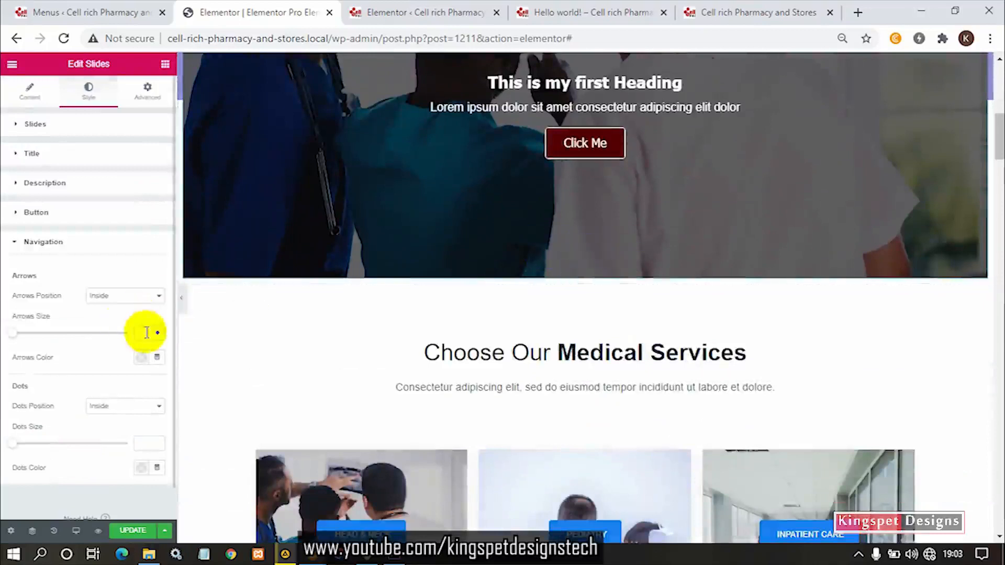
pyautogui.scroll(3, 733, 305)
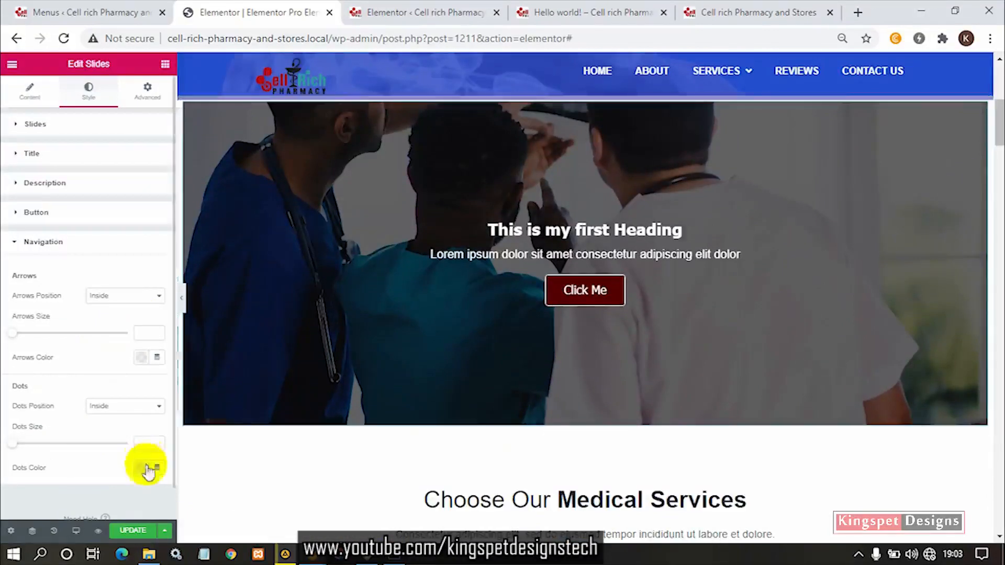
pyautogui.click(141, 358)
pyautogui.moveTo(157, 259); pyautogui.dragTo(201, 240)
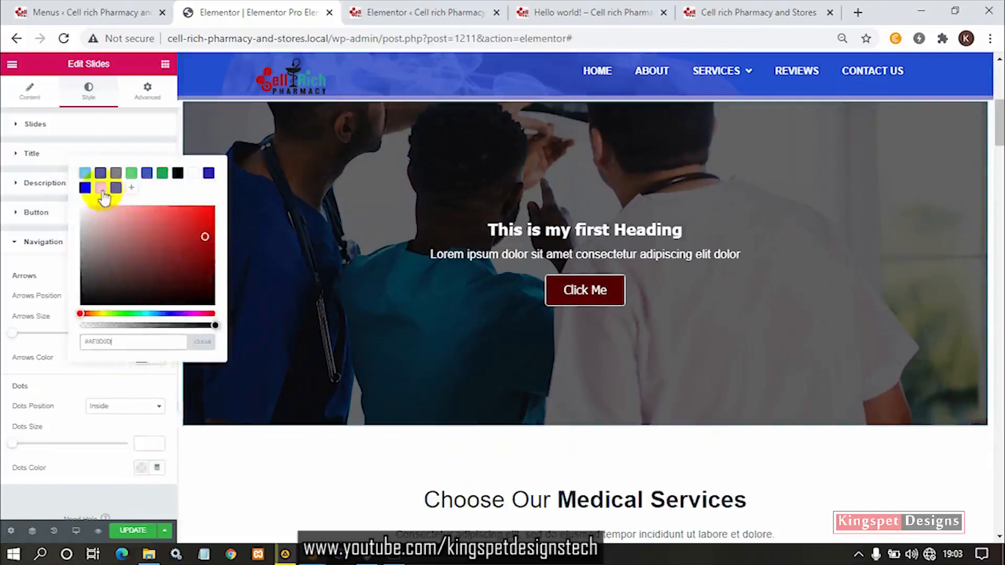
pyautogui.moveTo(154, 277); pyautogui.dragTo(181, 218)
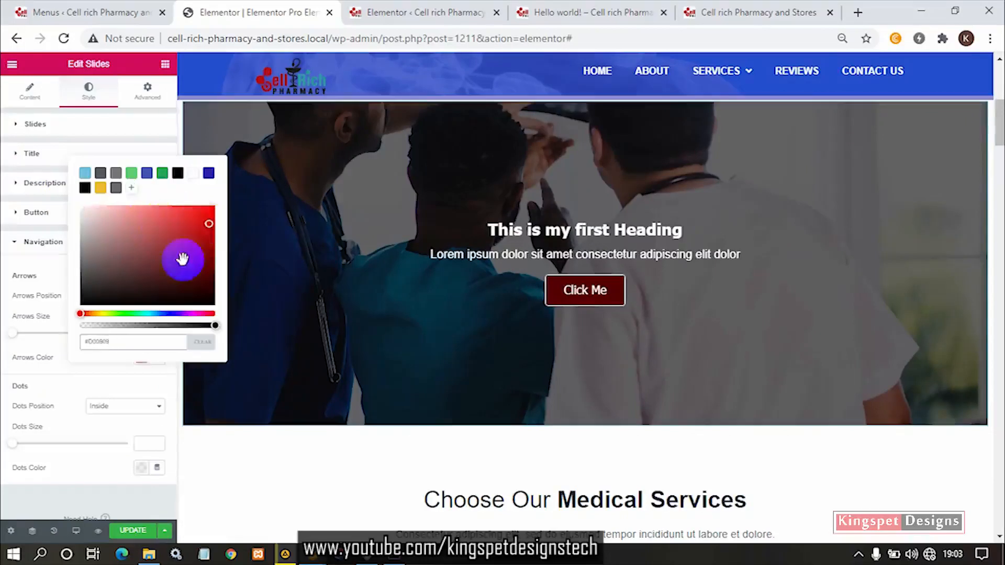
pyautogui.click(65, 379)
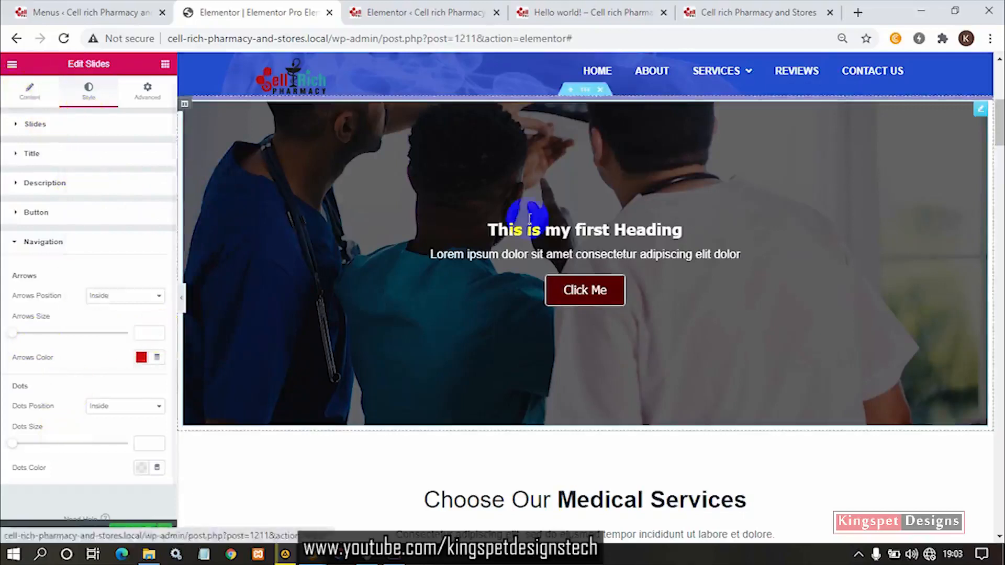
# - Set the slider's navigation dots color to the saved amber yellow
pyautogui.click(142, 466)
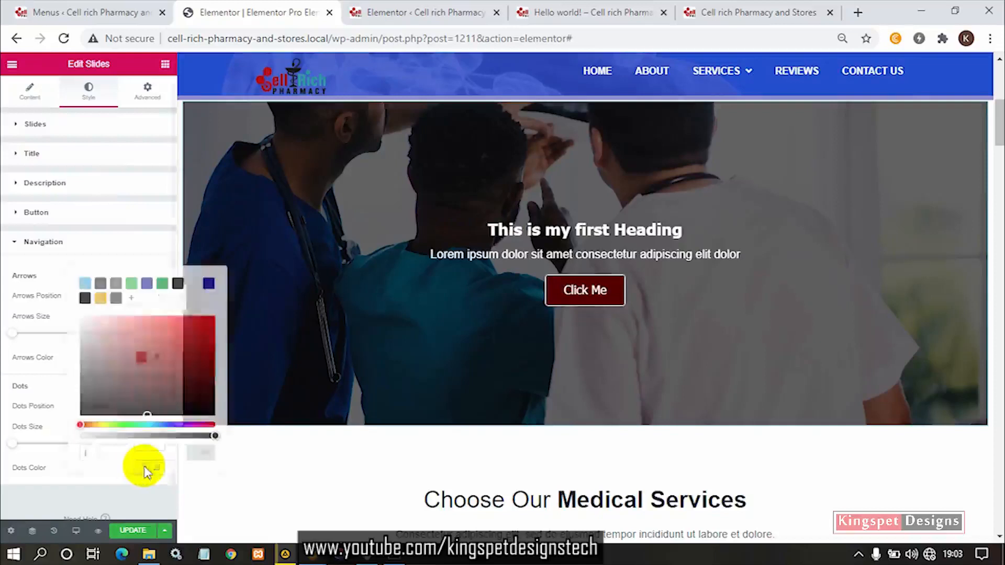
pyautogui.click(100, 299)
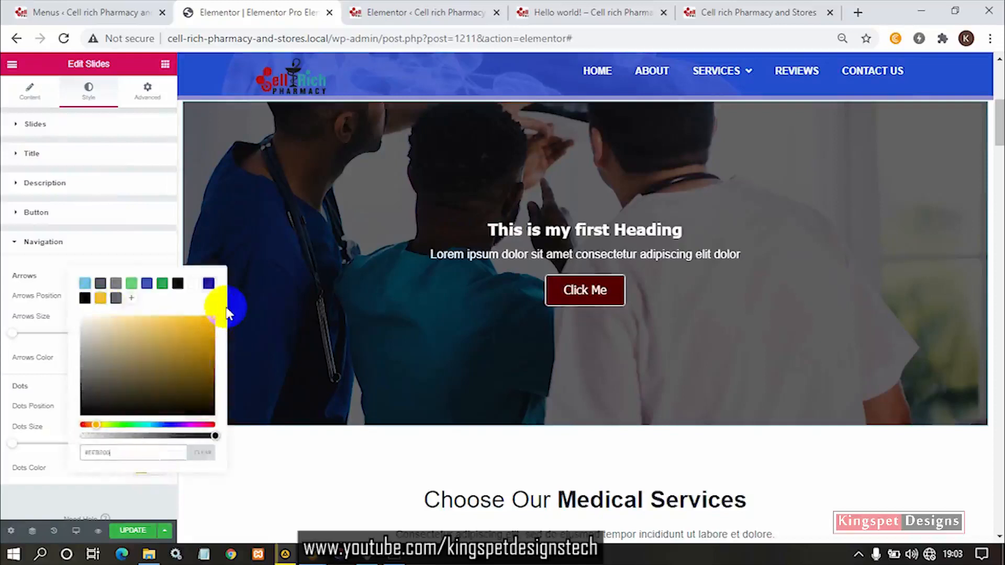
pyautogui.click(38, 465)
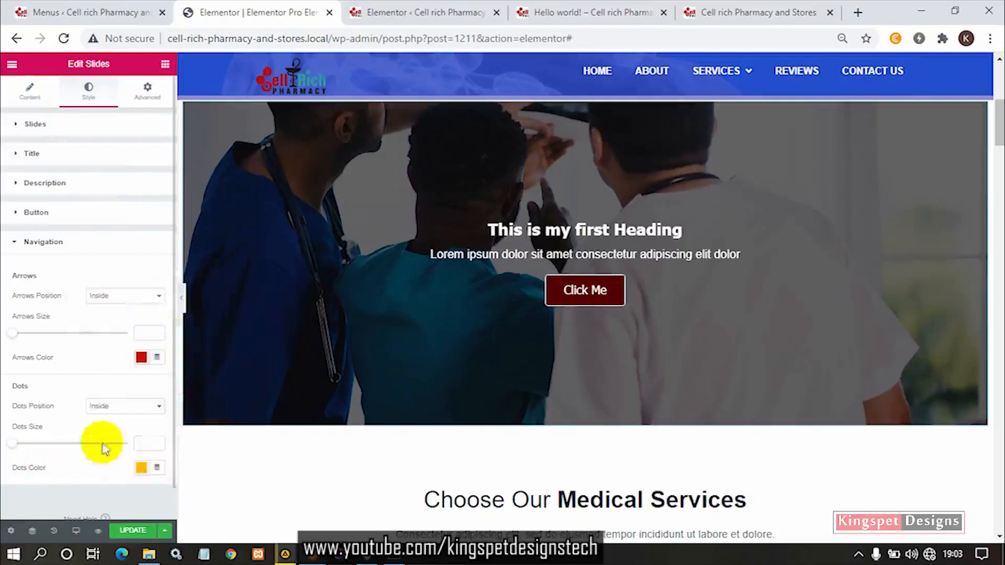
# - Duplicate the "This is my first Heading" slide twice to make three slides and update the page
pyautogui.click(31, 92)
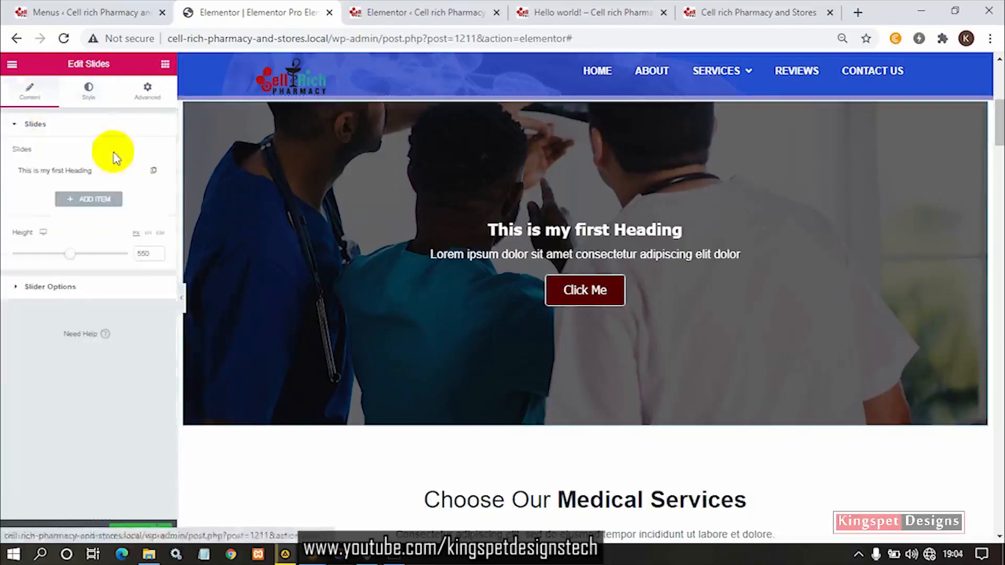
pyautogui.click(154, 172)
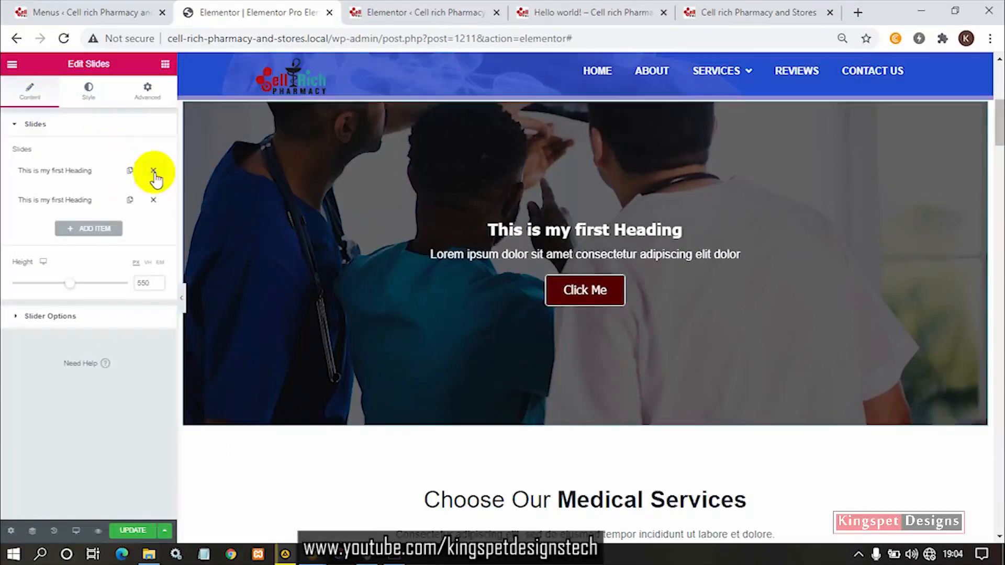
pyautogui.click(131, 200)
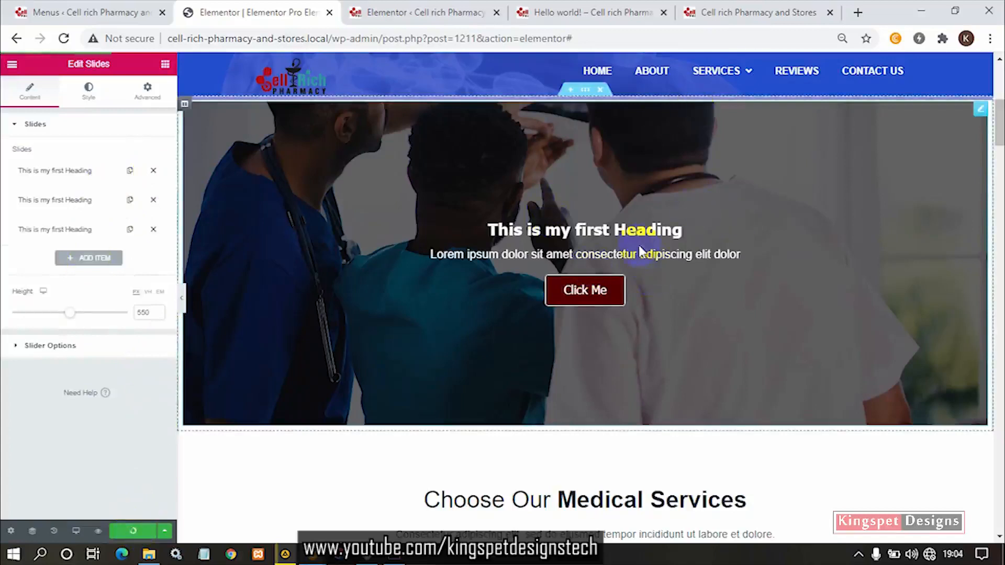
# - Open the Slides widget's style settings
pyautogui.click(88, 90)
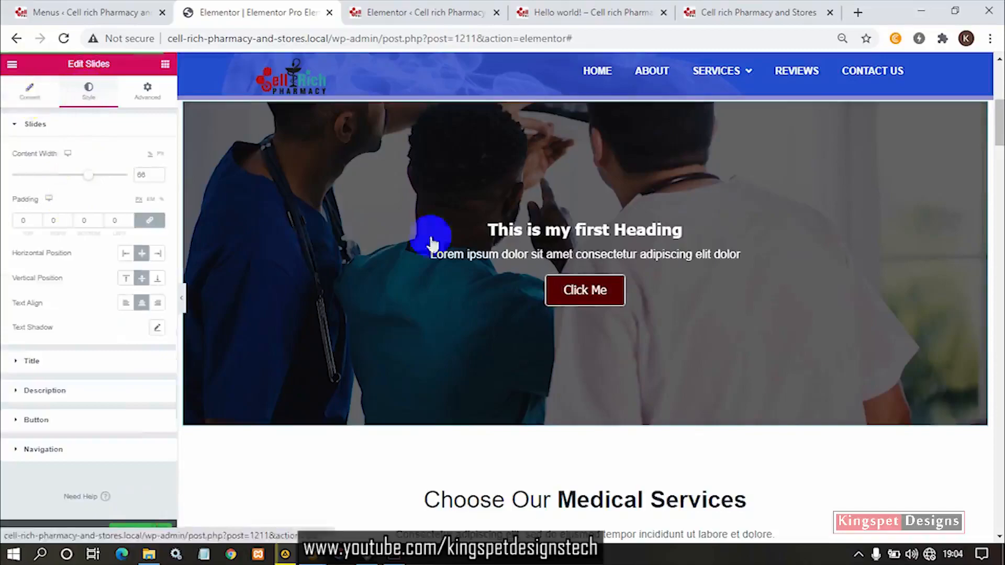
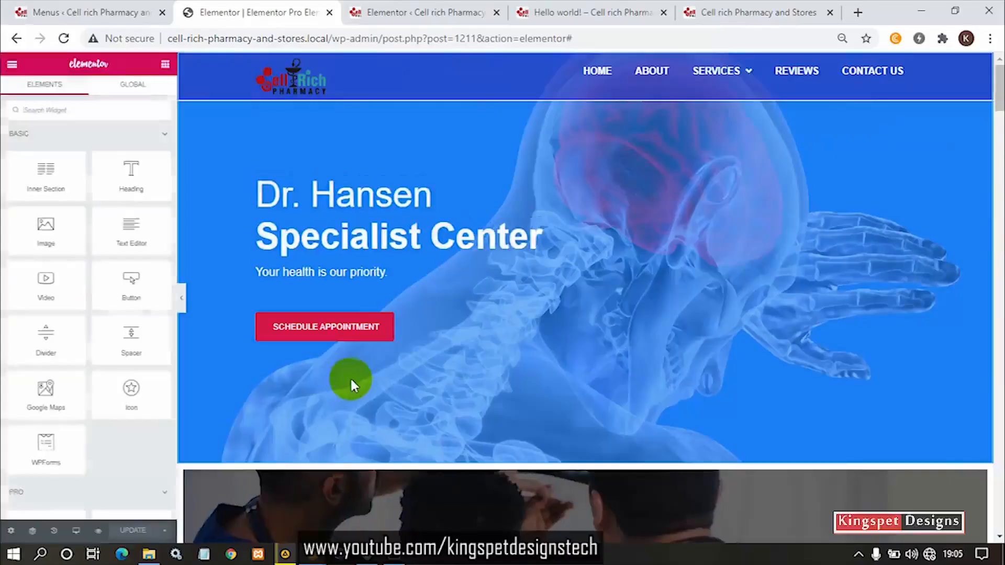
# - Set the image slider's navigation dots color to white (#FFFFFF)
pyautogui.scroll(-5, 391, 366)
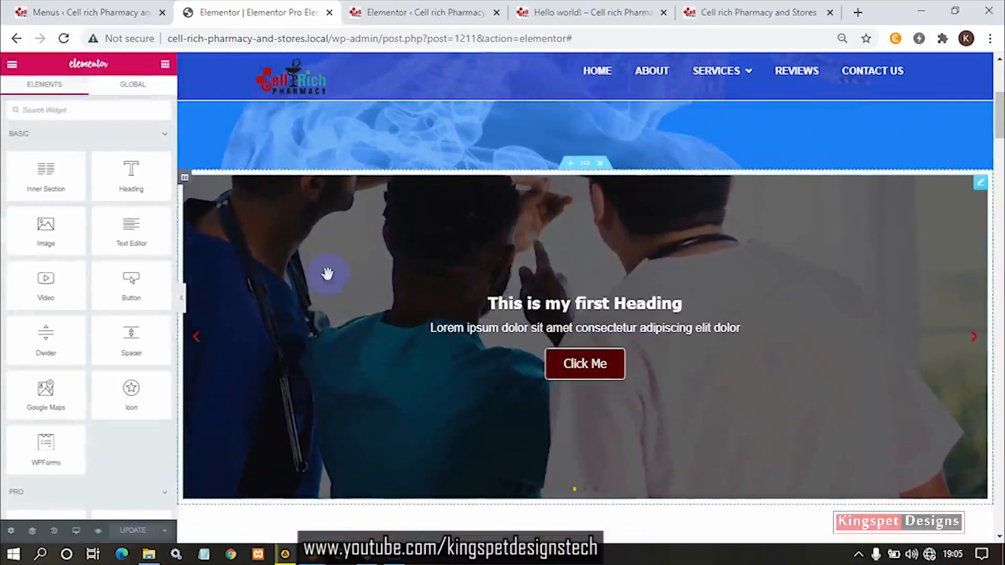
pyautogui.scroll(-3, 458, 425)
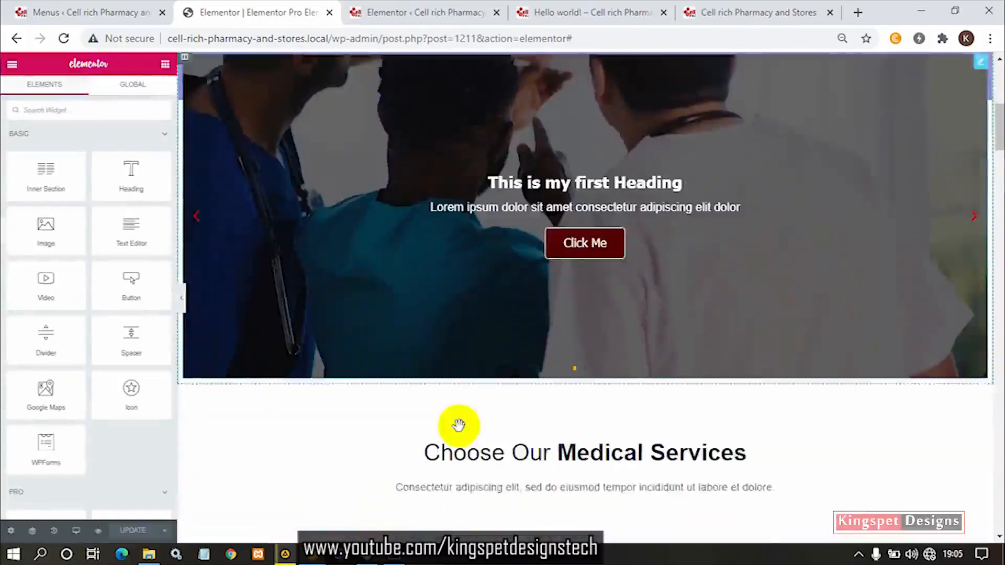
pyautogui.scroll(3, 457, 424)
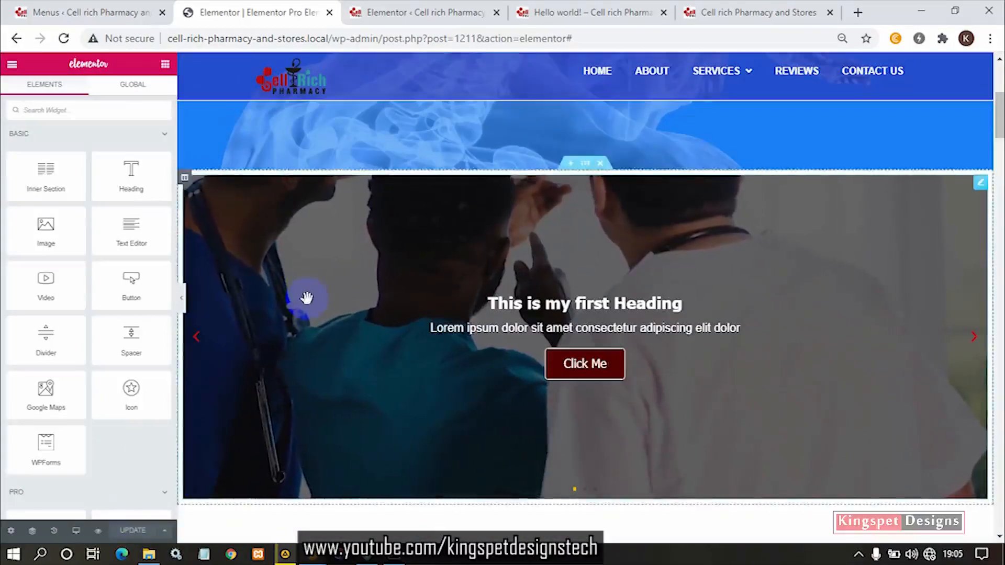
pyautogui.click(979, 341)
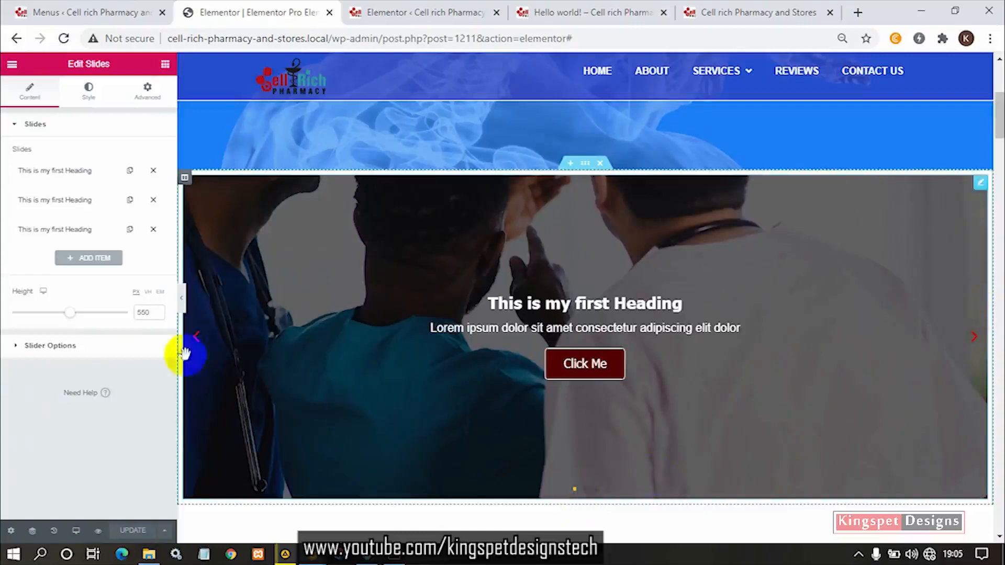
pyautogui.click(89, 94)
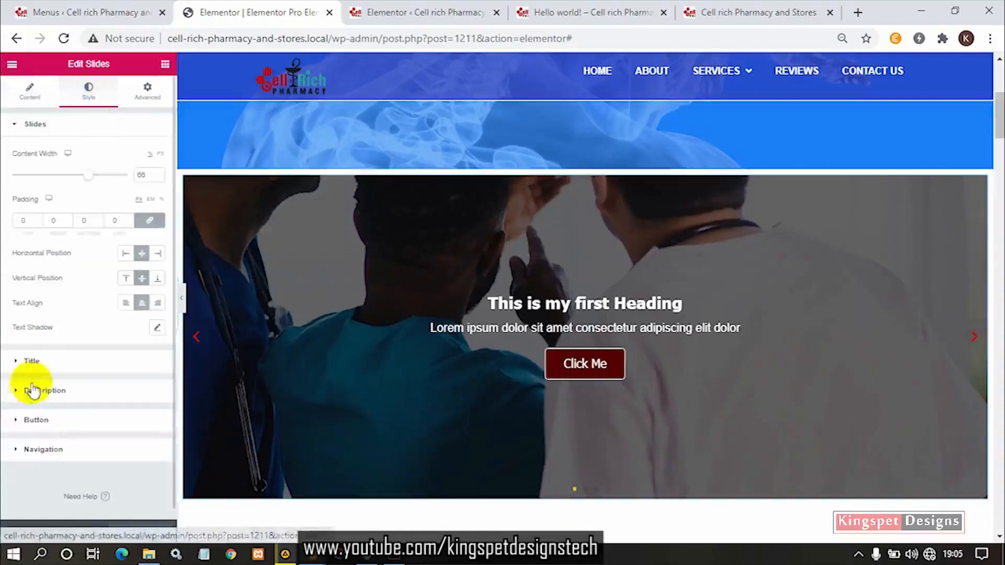
pyautogui.click(42, 449)
pyautogui.click(145, 472)
pyautogui.moveTo(95, 326); pyautogui.dragTo(26, 273)
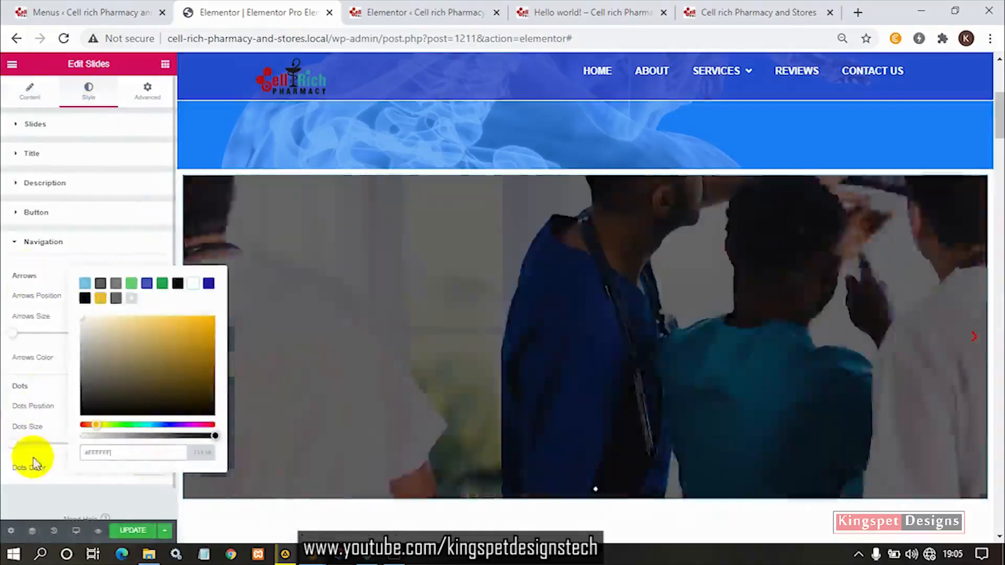
pyautogui.click(32, 463)
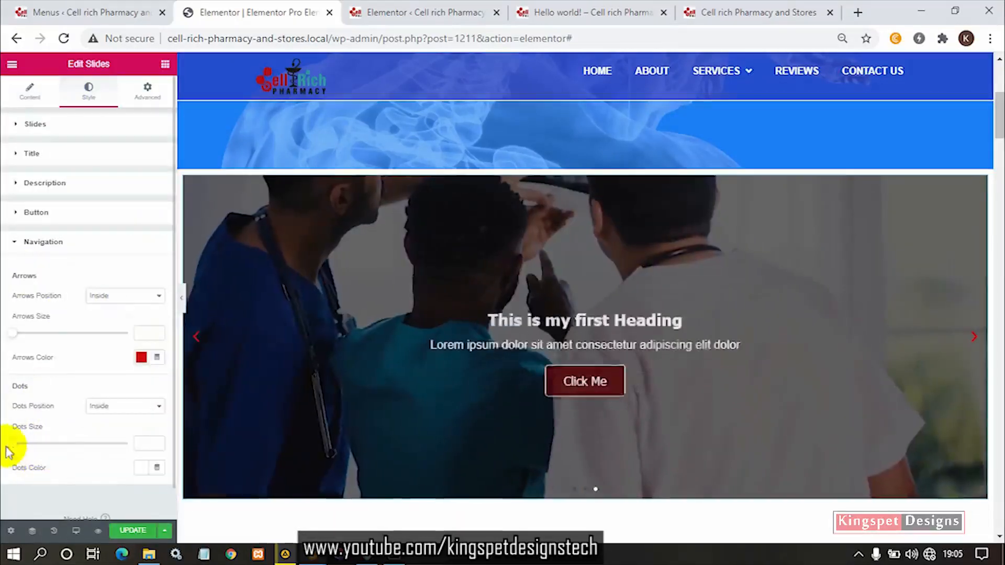
# - Set the size of the slider's navigation dots to 6
pyautogui.moveTo(11, 444); pyautogui.dragTo(48, 444)
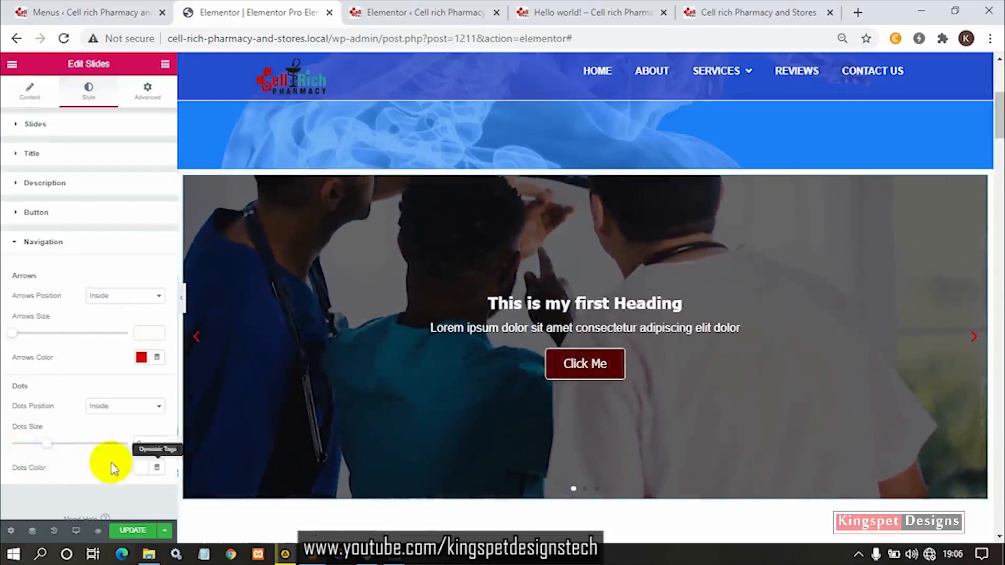
pyautogui.moveTo(47, 444); pyautogui.dragTo(93, 444)
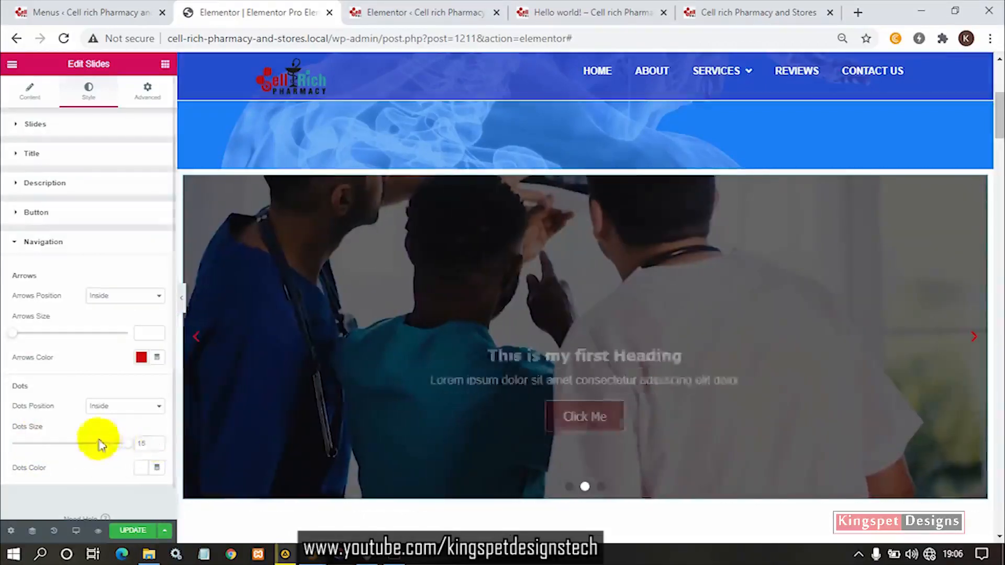
pyautogui.moveTo(131, 444); pyautogui.dragTo(30, 451)
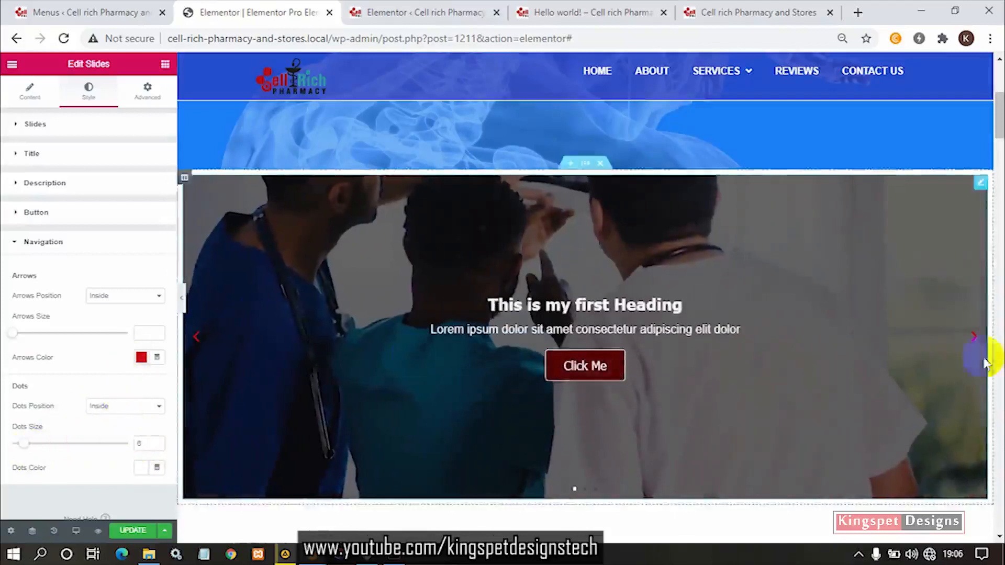
# - Set the color of the slider's navigation arrows to white
pyautogui.click(147, 361)
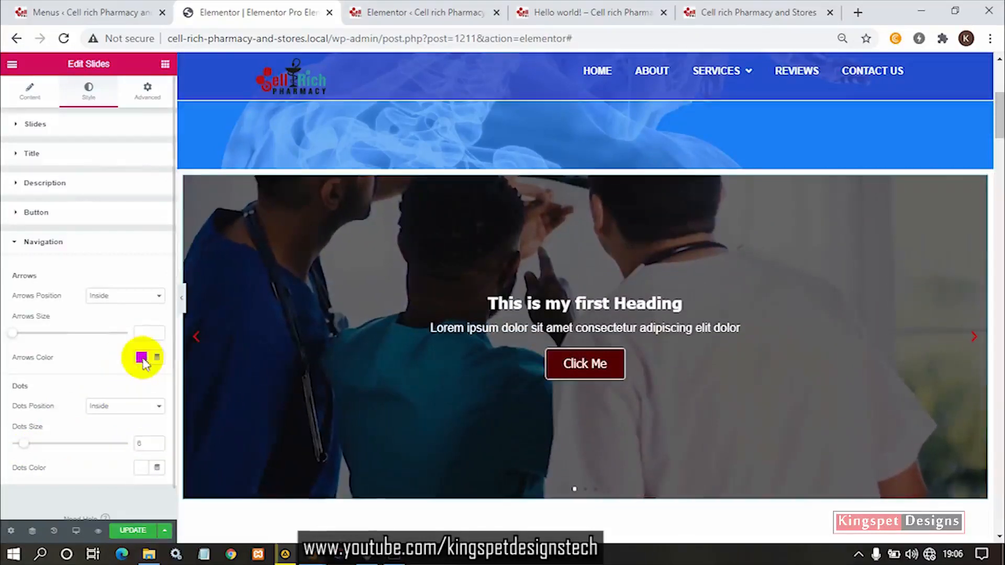
pyautogui.click(139, 277)
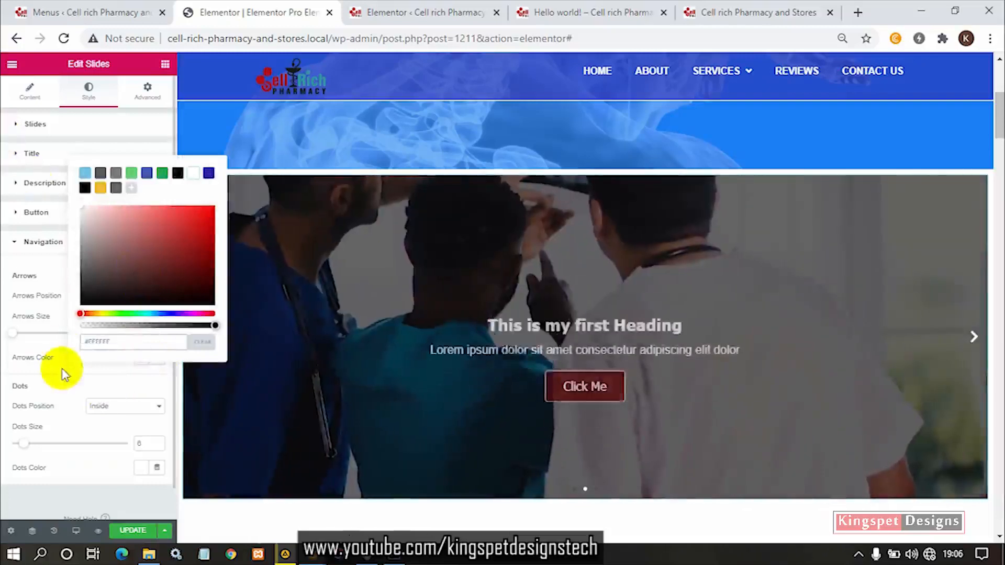
pyautogui.click(62, 373)
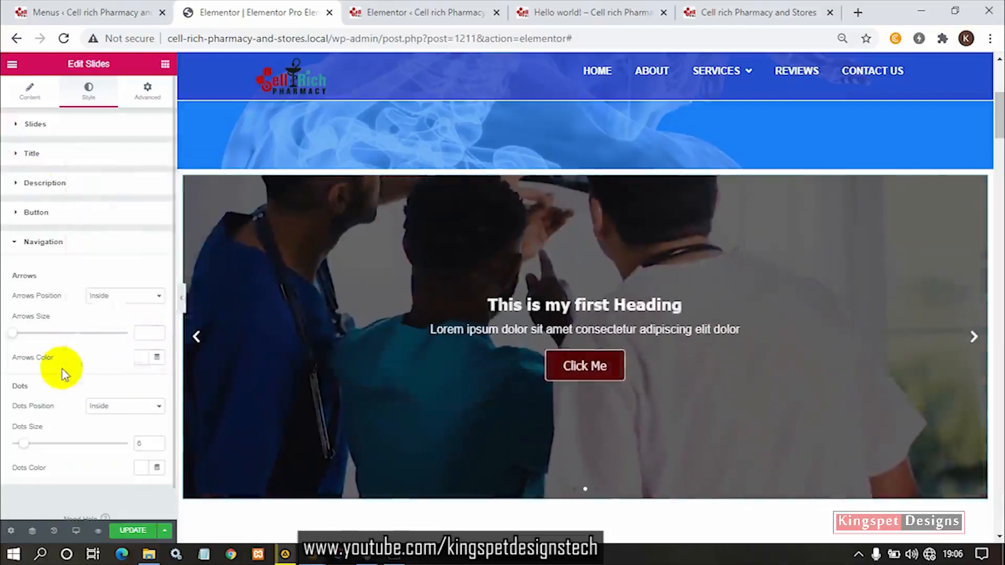
pyautogui.moveTo(14, 335)
pyautogui.mouseDown()
pyautogui.moveTo(111, 337)
pyautogui.moveTo(23, 349)
pyautogui.mouseUp()
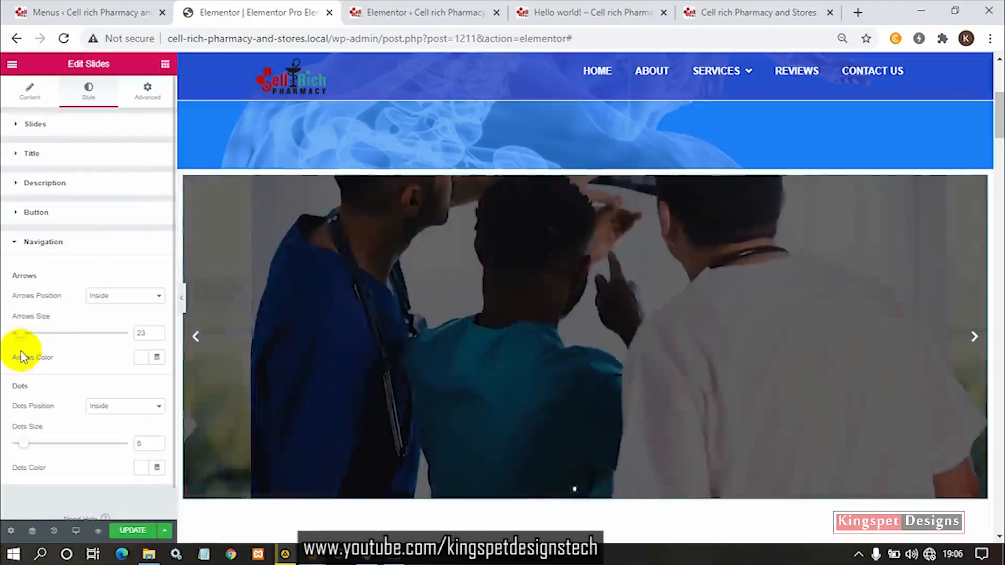
pyautogui.hotkey('ctrl', 'z')
pyautogui.hotkey('ctrl', 'z')
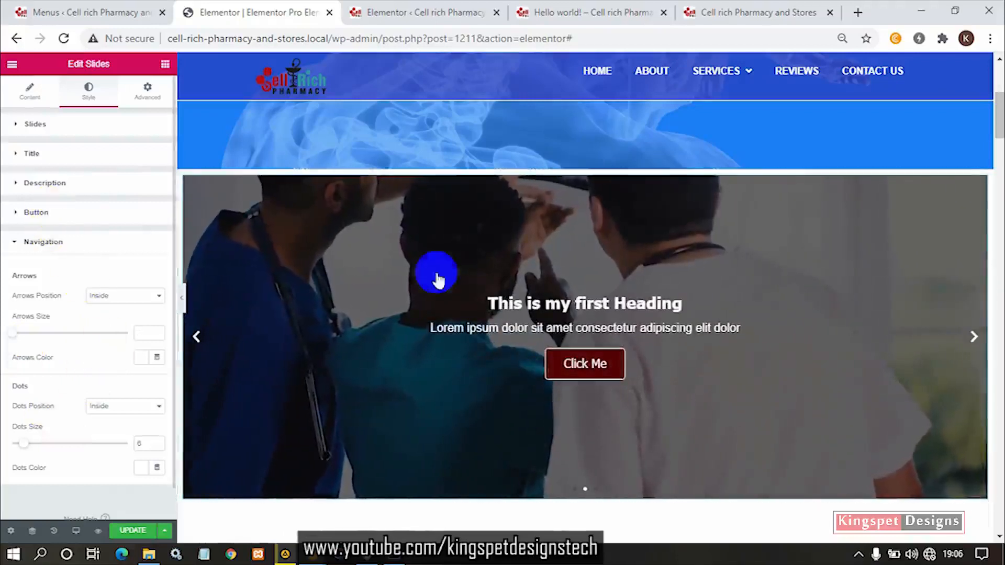
# - Clear the background color of the slider's "Click Me" button in its normal state
pyautogui.click(593, 366)
pyautogui.click(141, 449)
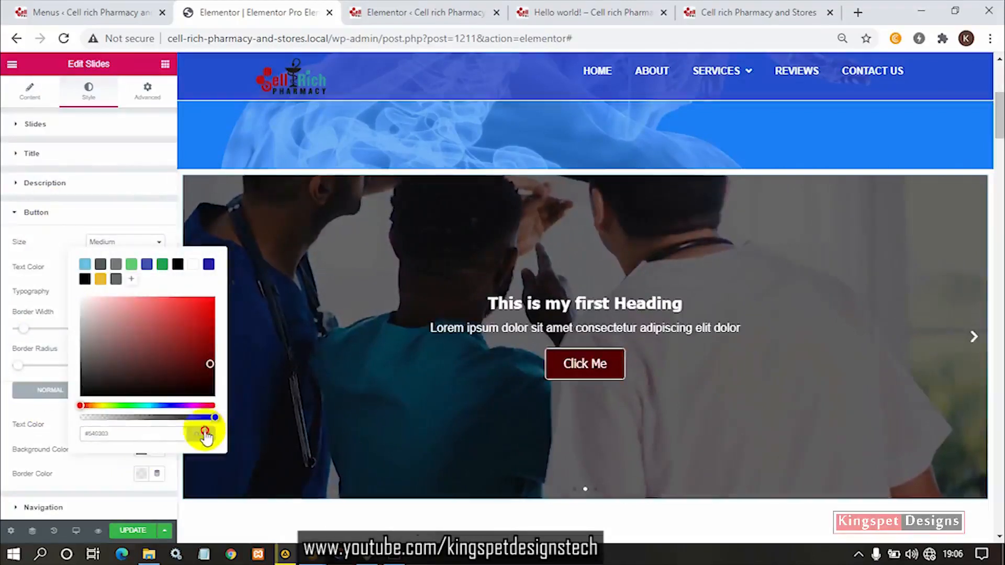
pyautogui.click(204, 433)
pyautogui.click(90, 466)
pyautogui.click(517, 440)
pyautogui.click(446, 475)
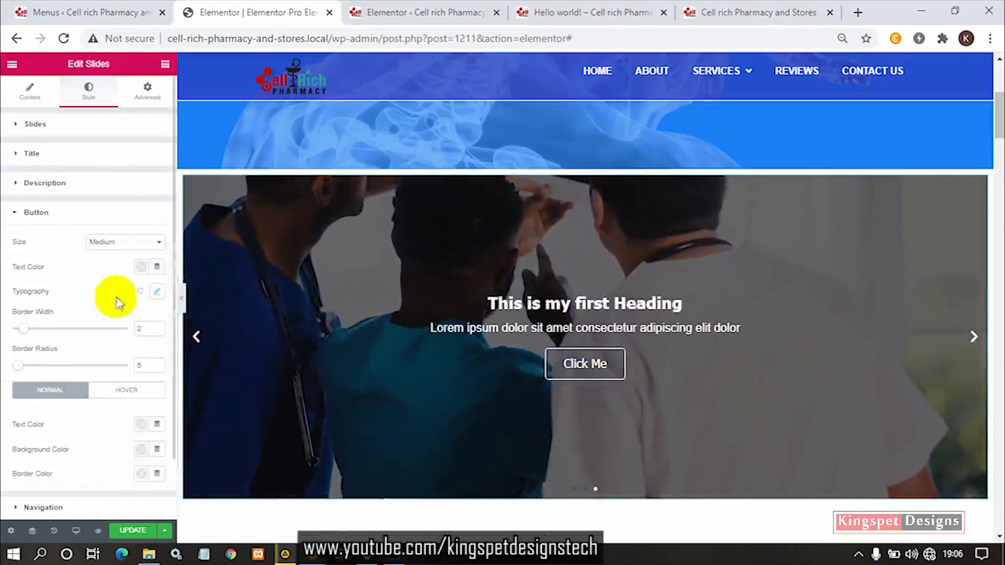
# - Look through the Slides widget's motion effects, content, style and advanced settings and the page around the slider
pyautogui.click(148, 97)
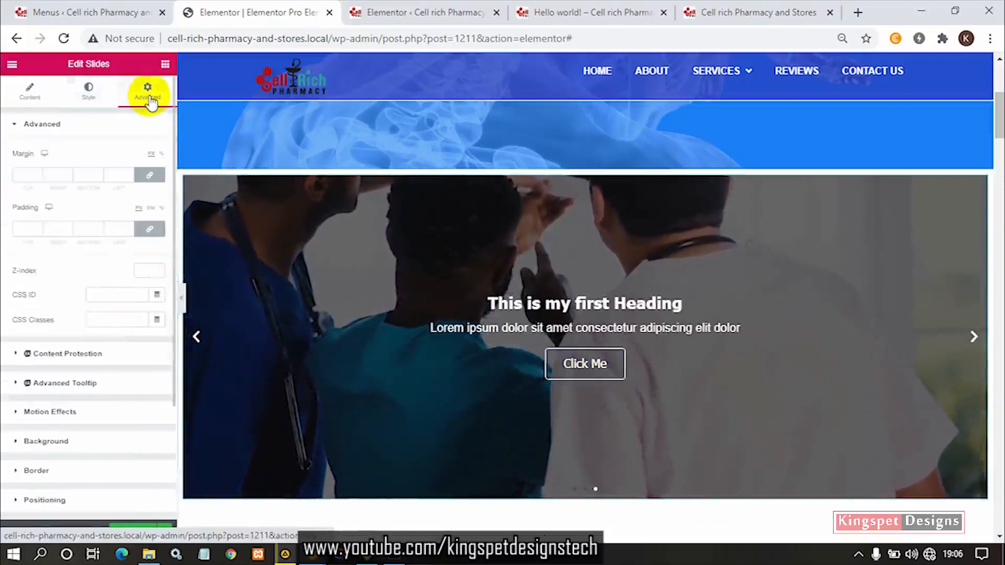
pyautogui.scroll(-1, 120, 356)
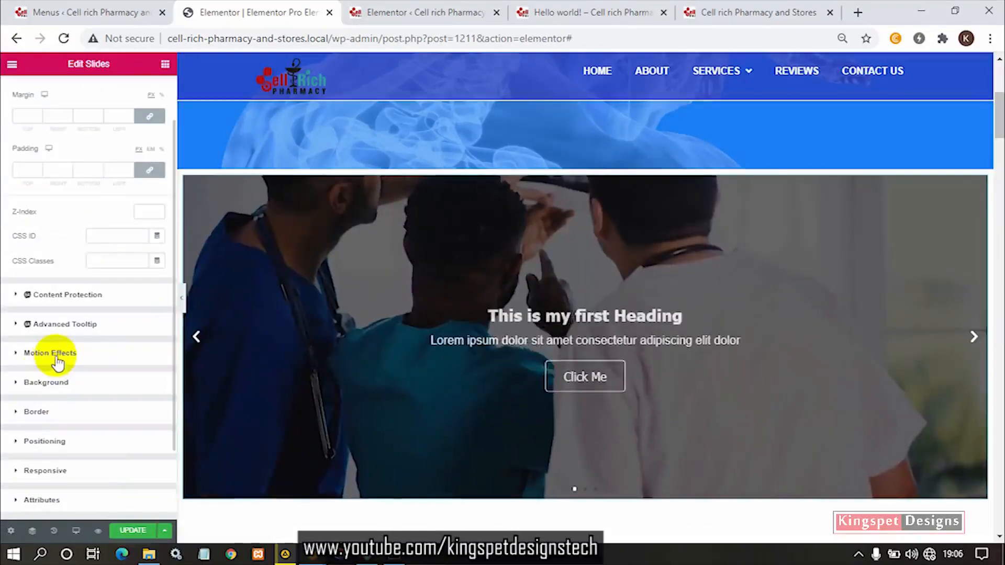
pyautogui.click(53, 354)
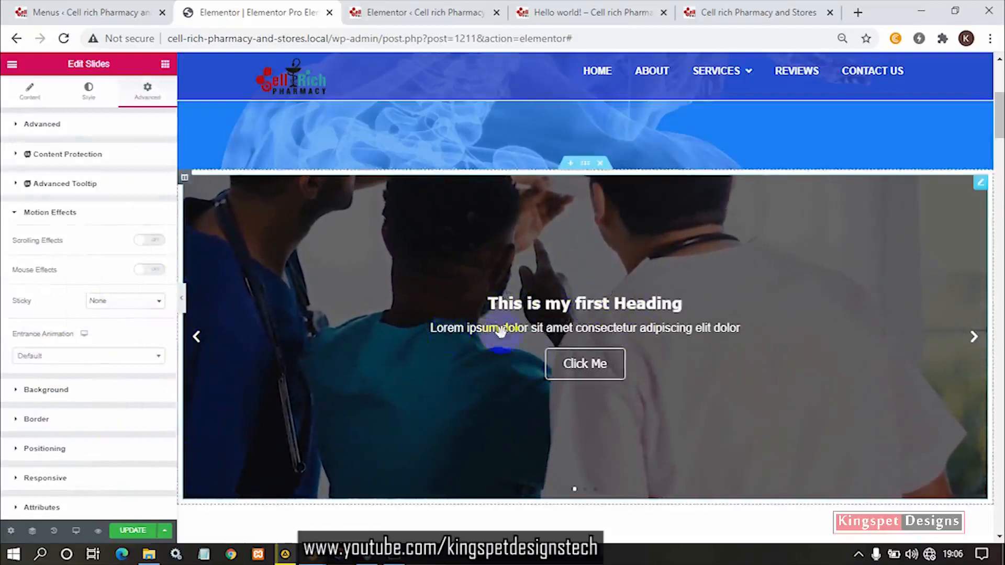
pyautogui.scroll(-4, 419, 314)
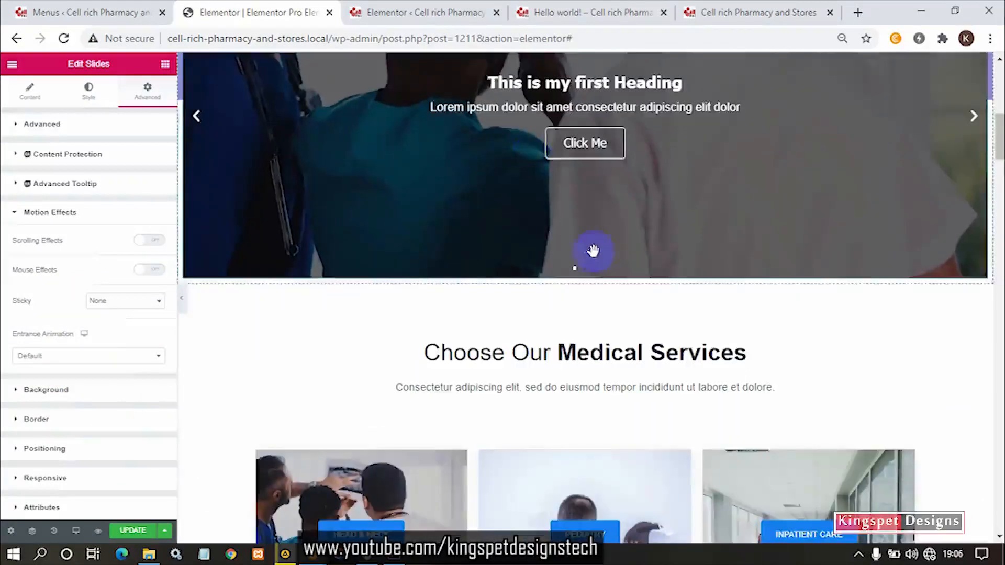
pyautogui.scroll(4, 592, 225)
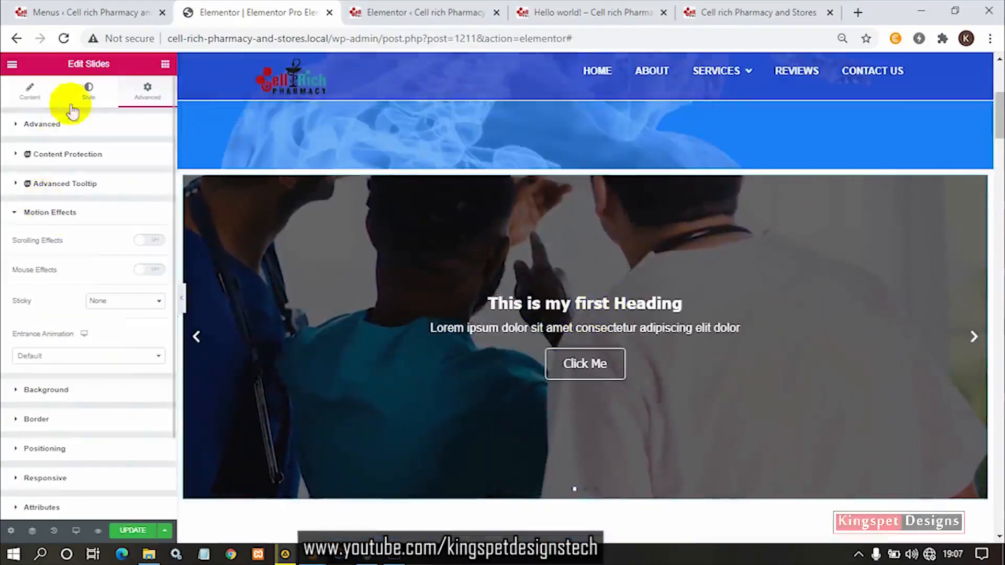
pyautogui.click(29, 104)
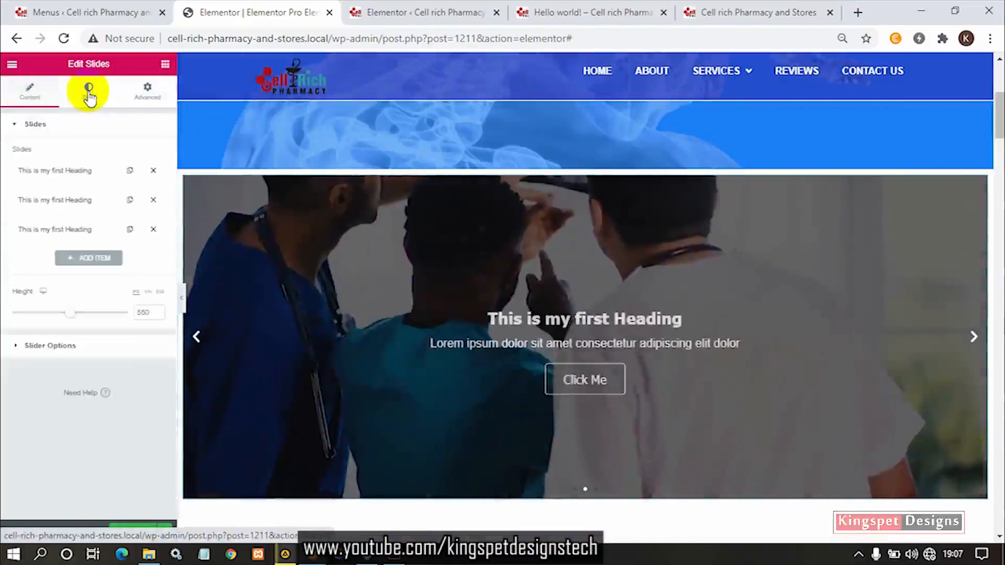
pyautogui.click(89, 94)
pyautogui.click(149, 100)
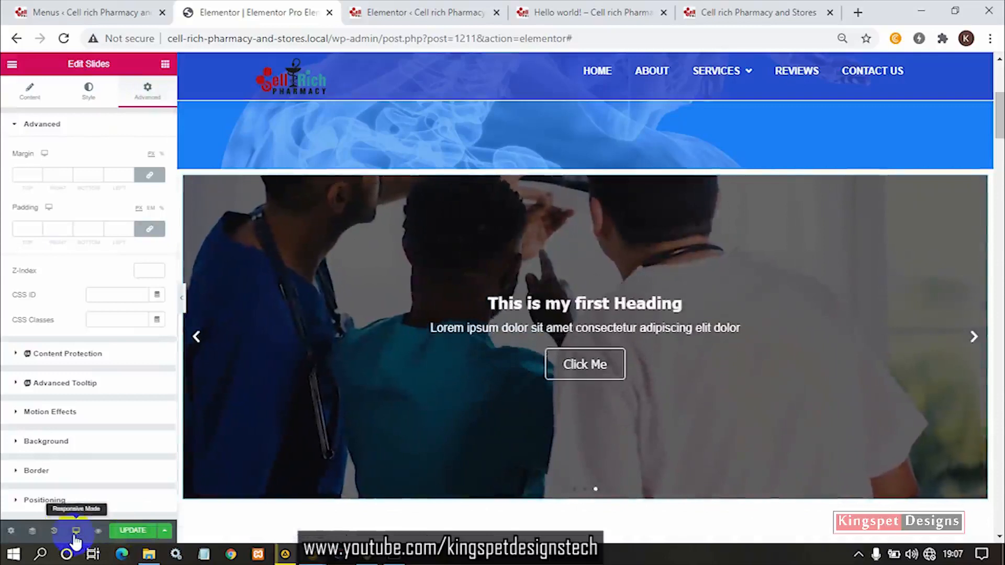
# - Switch the responsive preview to tablet and set the slider's tablet height to 343 px
pyautogui.click(76, 531)
pyautogui.click(80, 479)
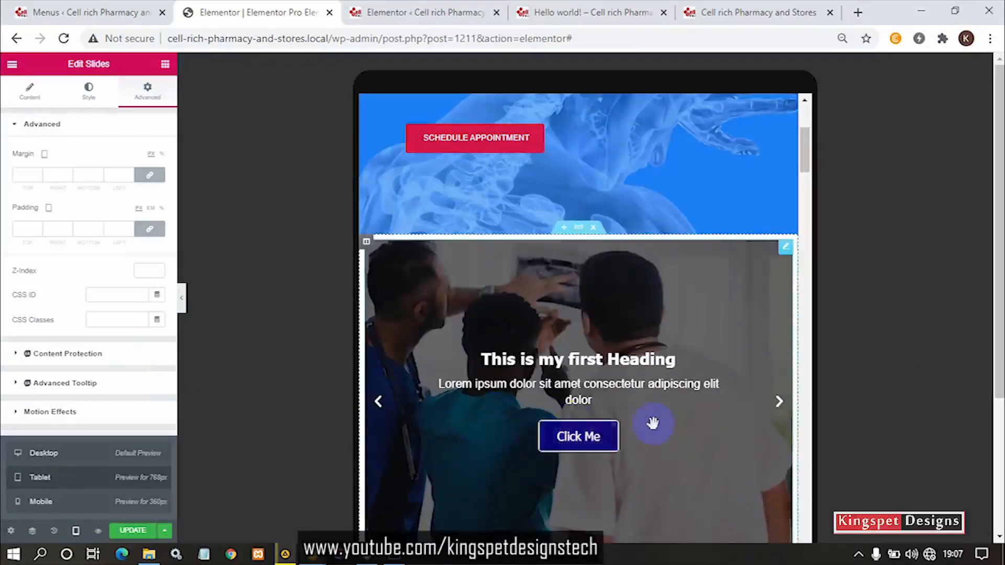
pyautogui.scroll(-3, 560, 343)
pyautogui.scroll(2, 618, 351)
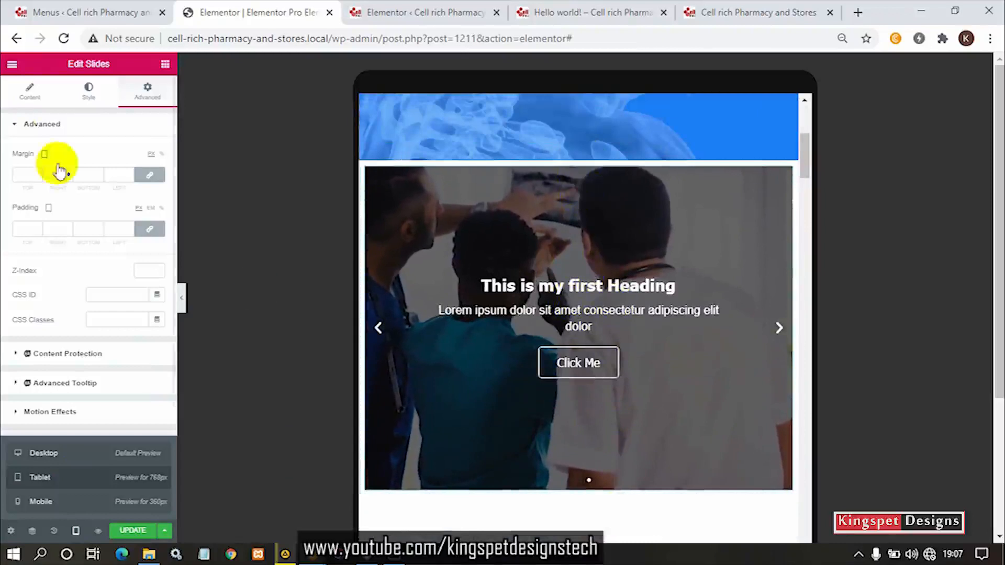
pyautogui.click(30, 96)
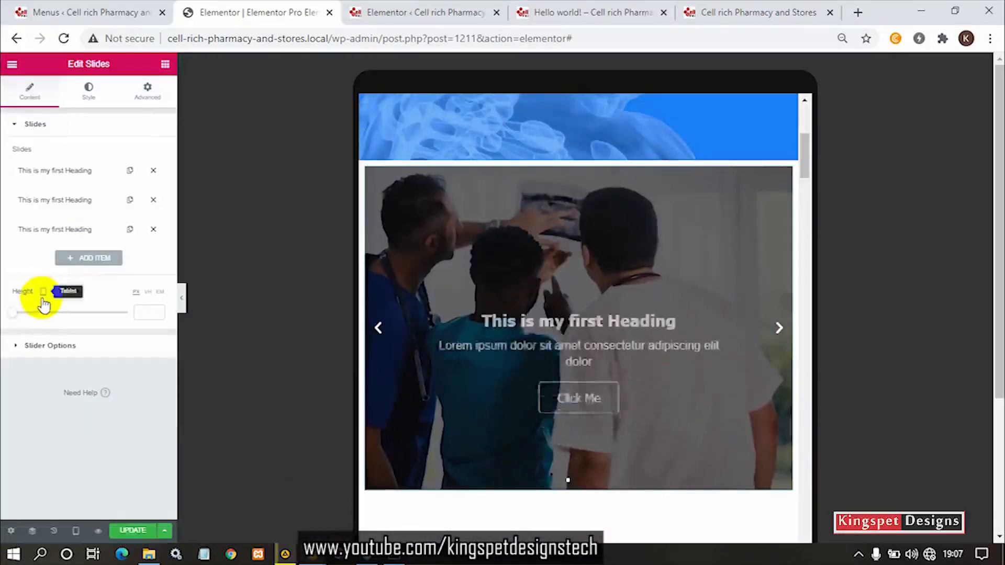
pyautogui.moveTo(13, 316); pyautogui.dragTo(44, 318)
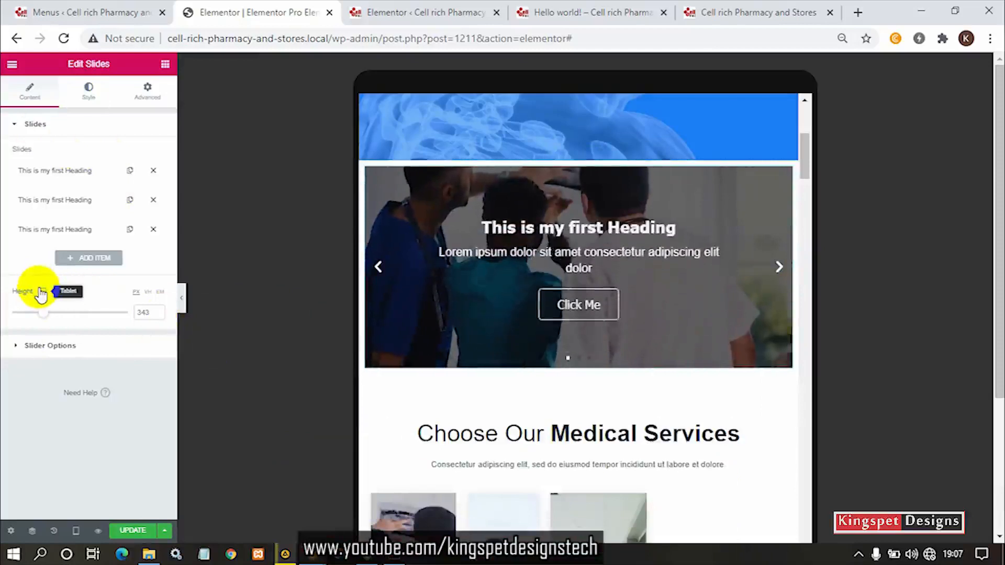
pyautogui.click(45, 199)
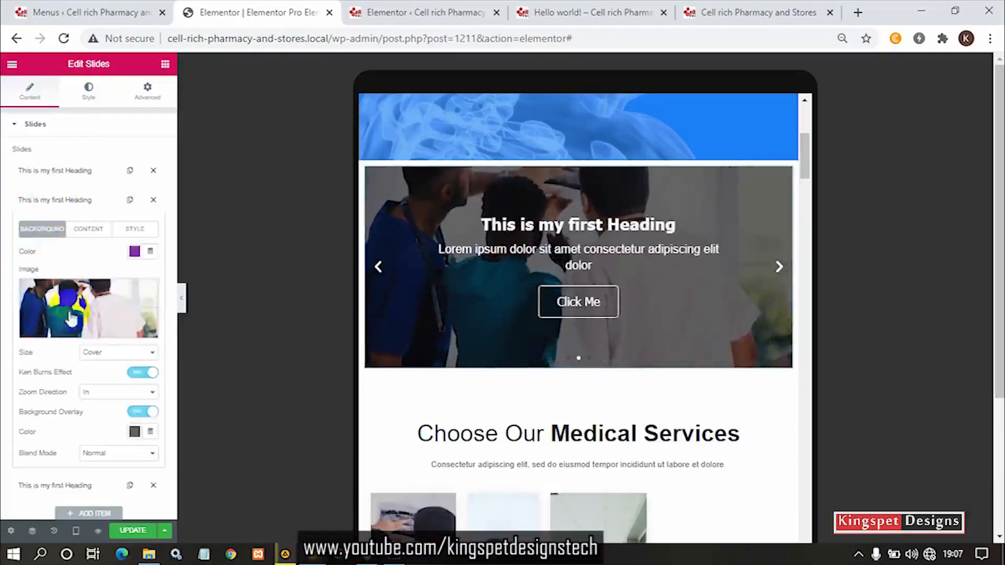
pyautogui.click(50, 203)
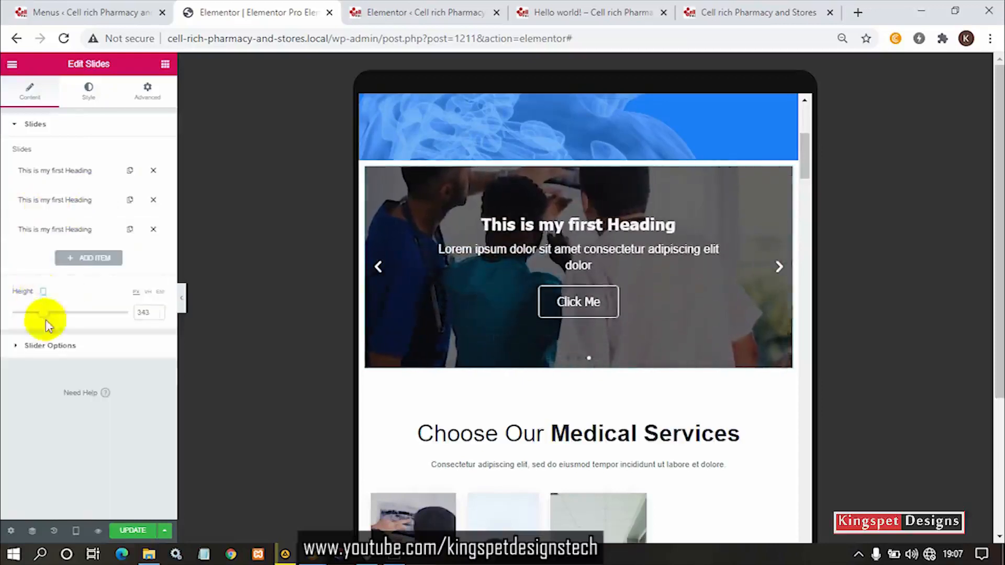
pyautogui.click(45, 347)
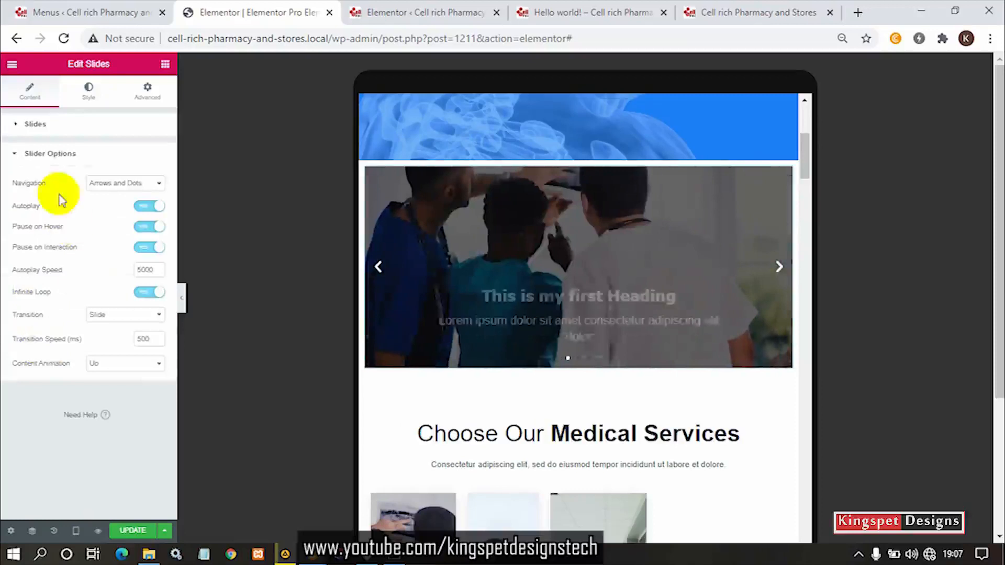
pyautogui.click(50, 157)
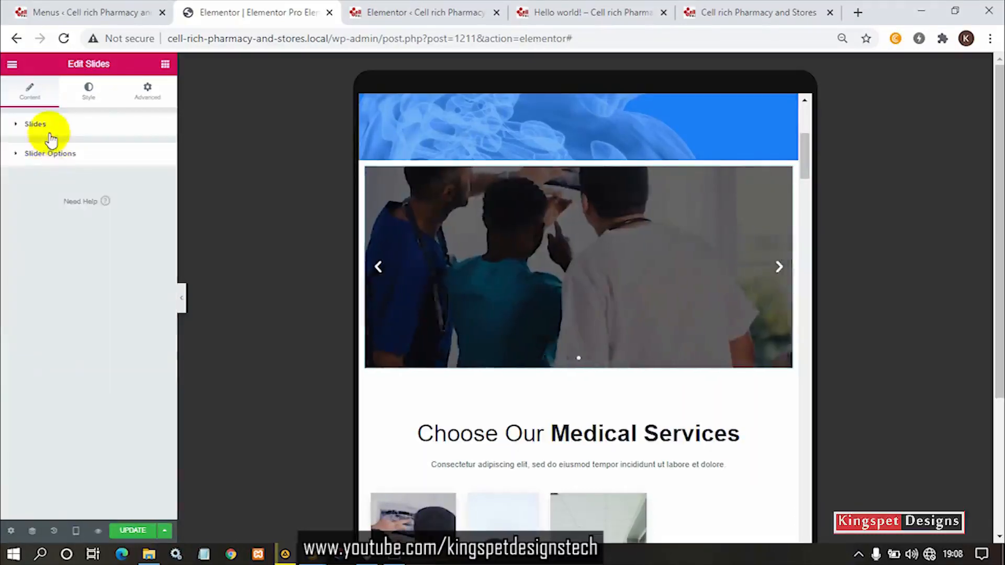
pyautogui.click(50, 137)
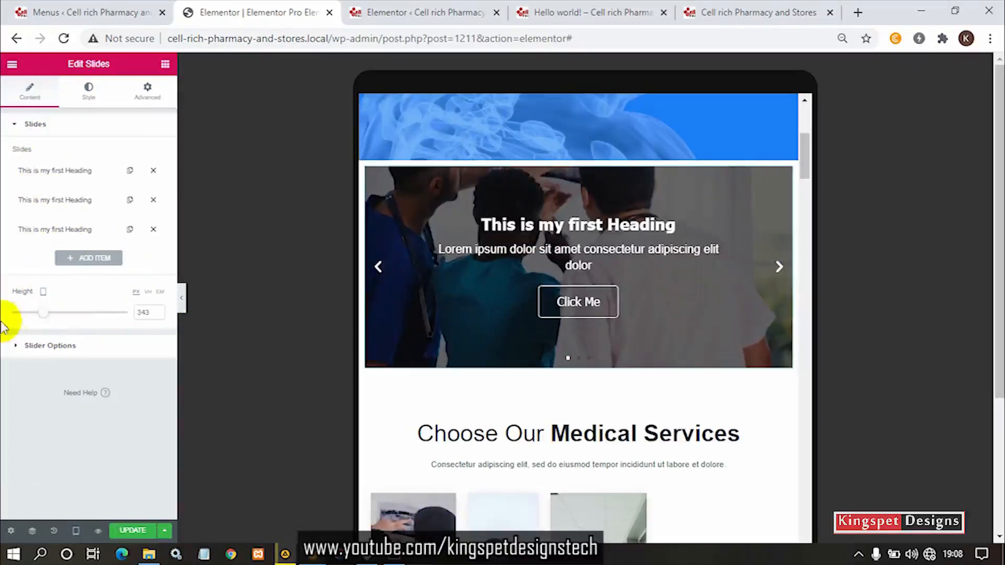
# - Switch the responsive preview to mobile and set the slider's mobile height to 343 px
pyautogui.click(76, 531)
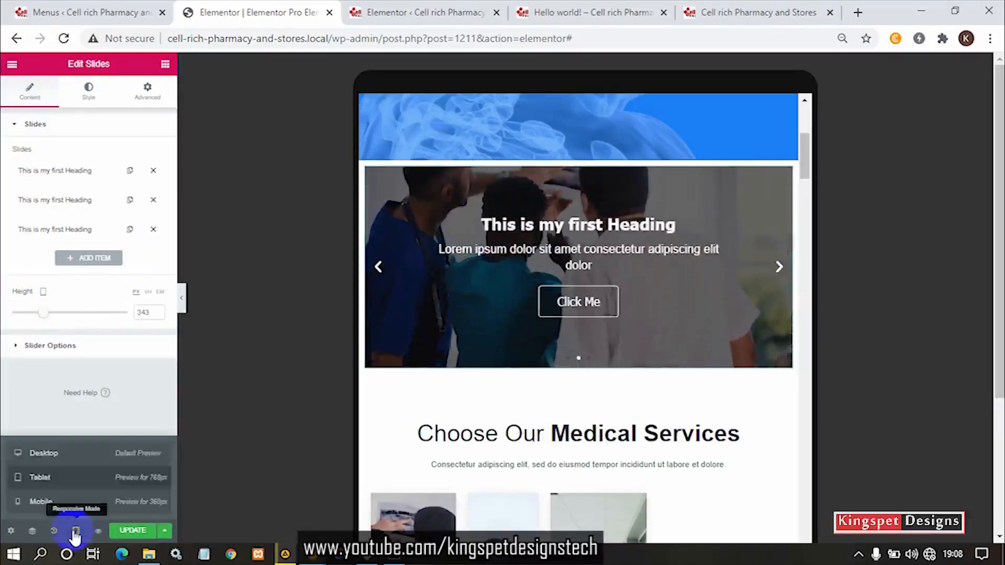
pyautogui.click(68, 511)
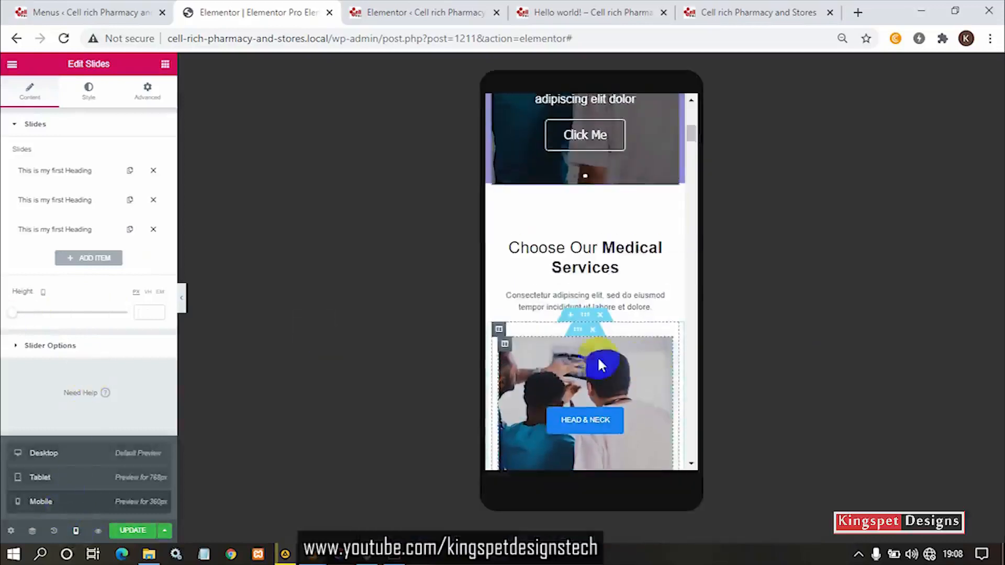
pyautogui.scroll(4, 597, 355)
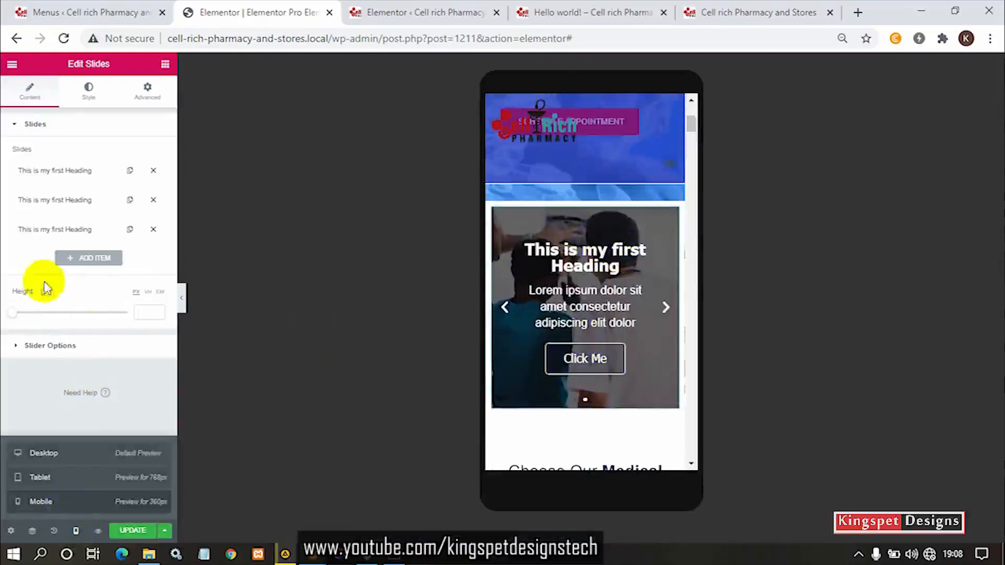
pyautogui.moveTo(13, 314); pyautogui.dragTo(41, 312)
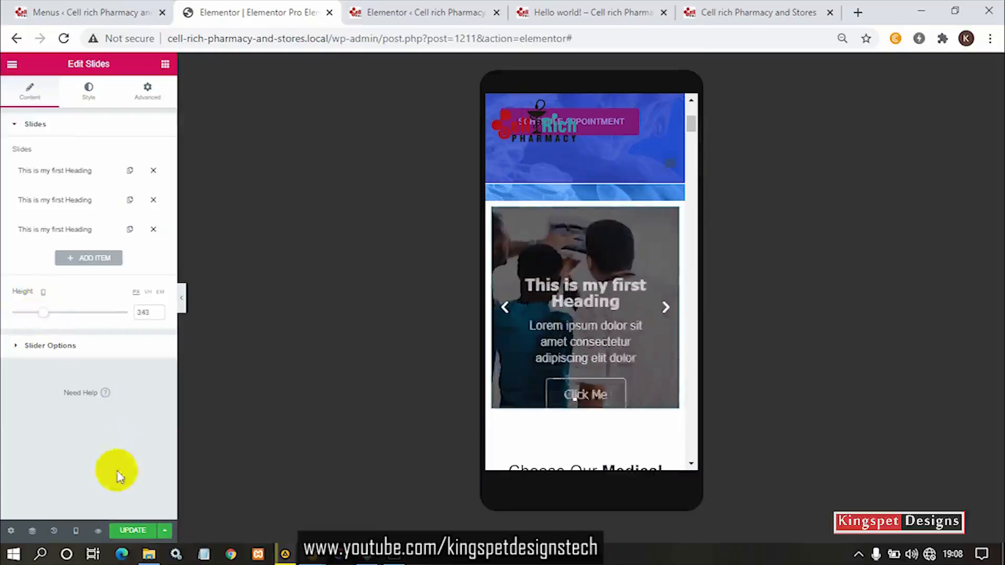
# - Return the responsive preview to desktop and check the slider on the page
pyautogui.click(76, 531)
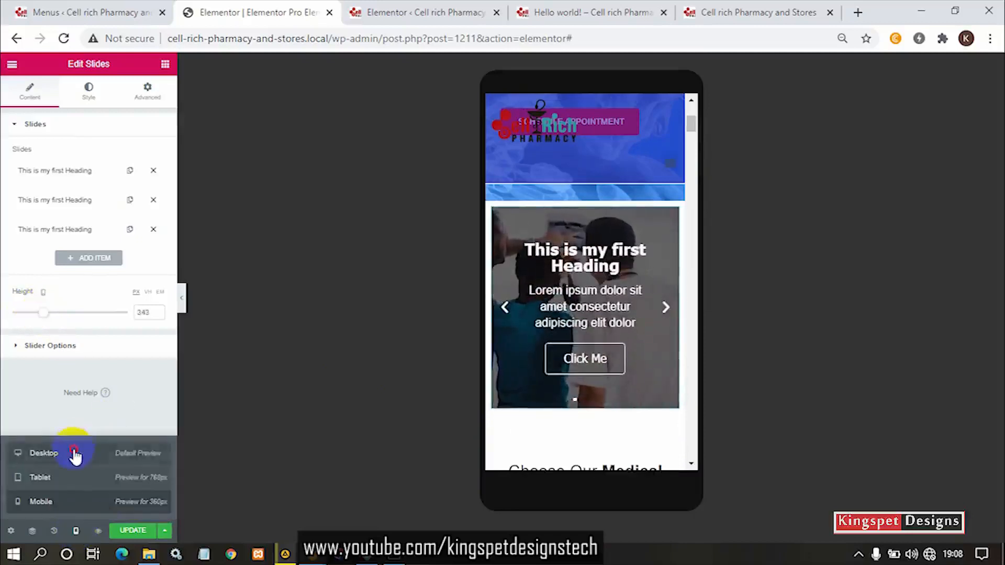
pyautogui.click(76, 454)
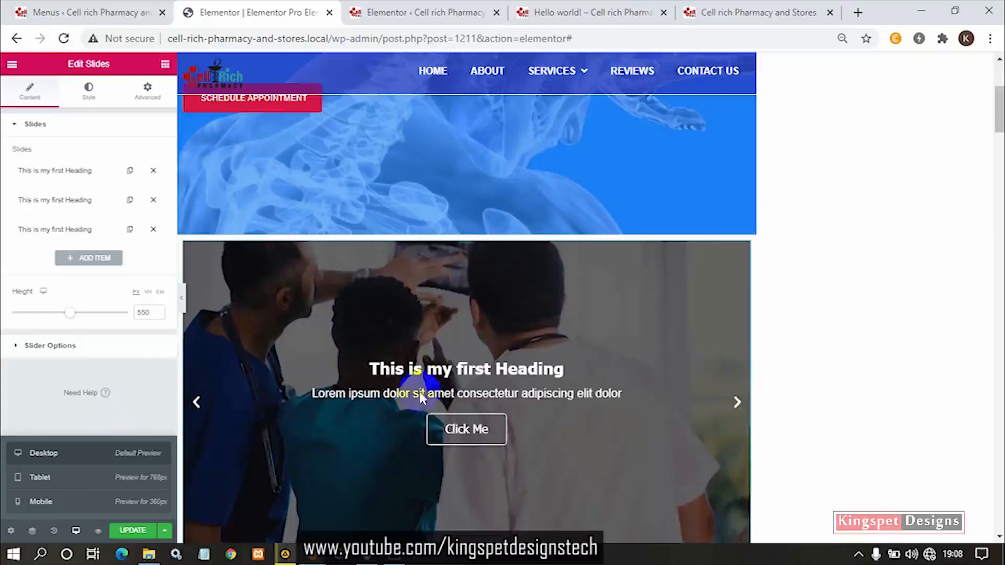
pyautogui.scroll(-1, 561, 336)
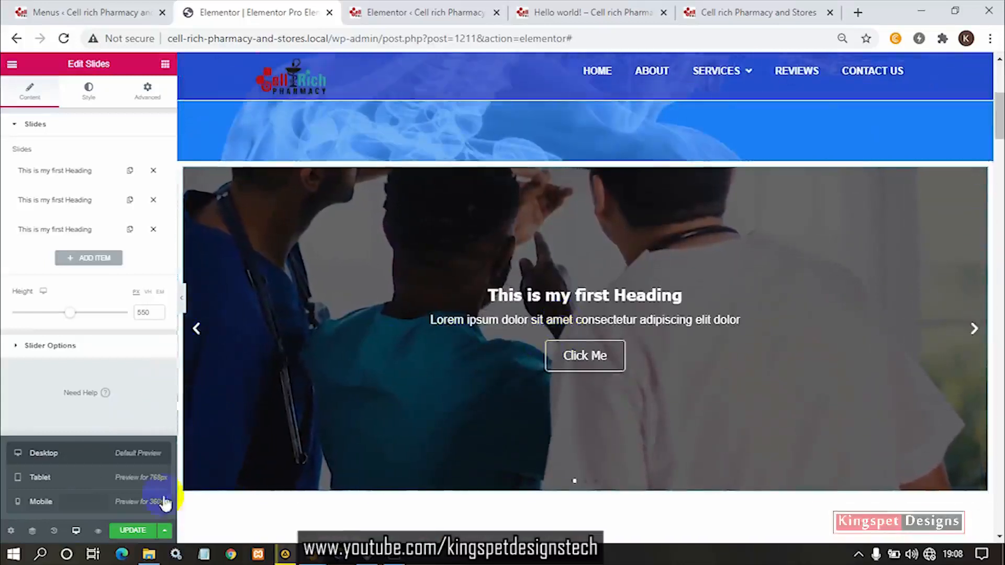
pyautogui.click(157, 413)
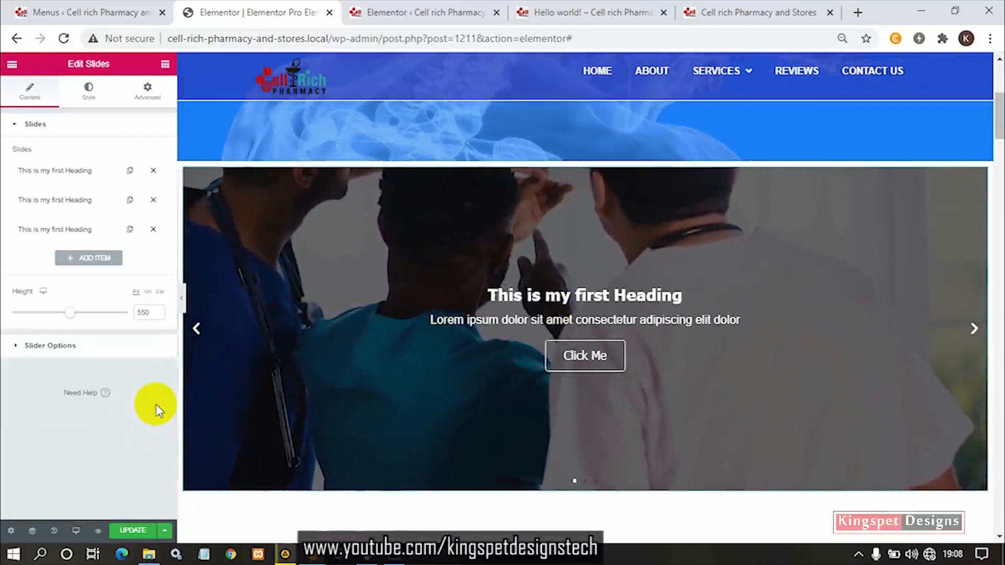